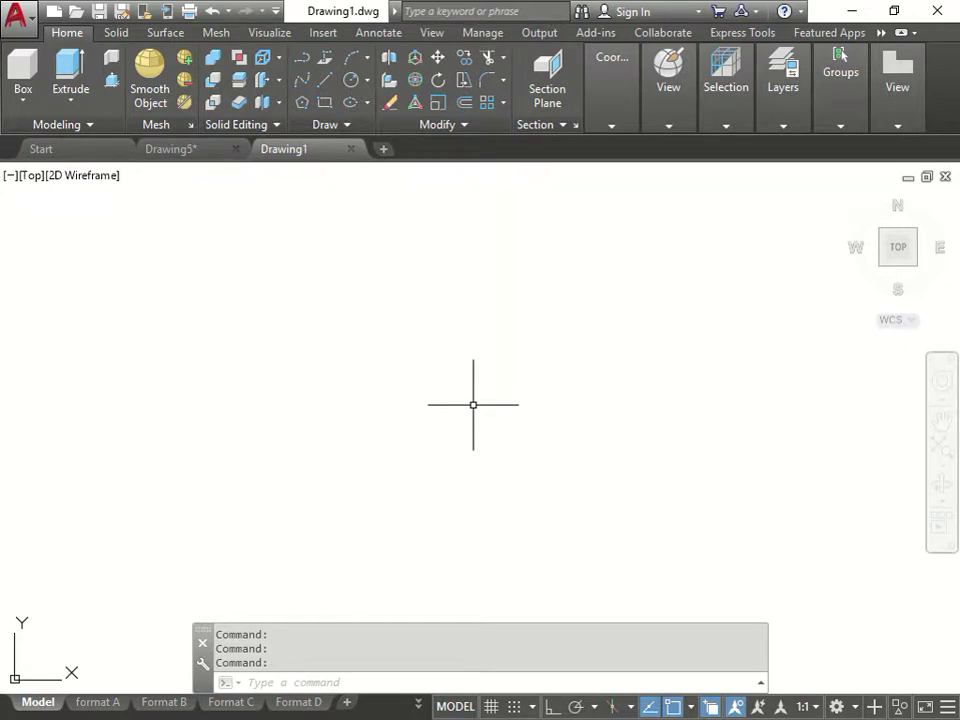
# Draw a box solid centred at 0,0 with length 8, width 6 and height 2.
pyautogui.click(22, 68)
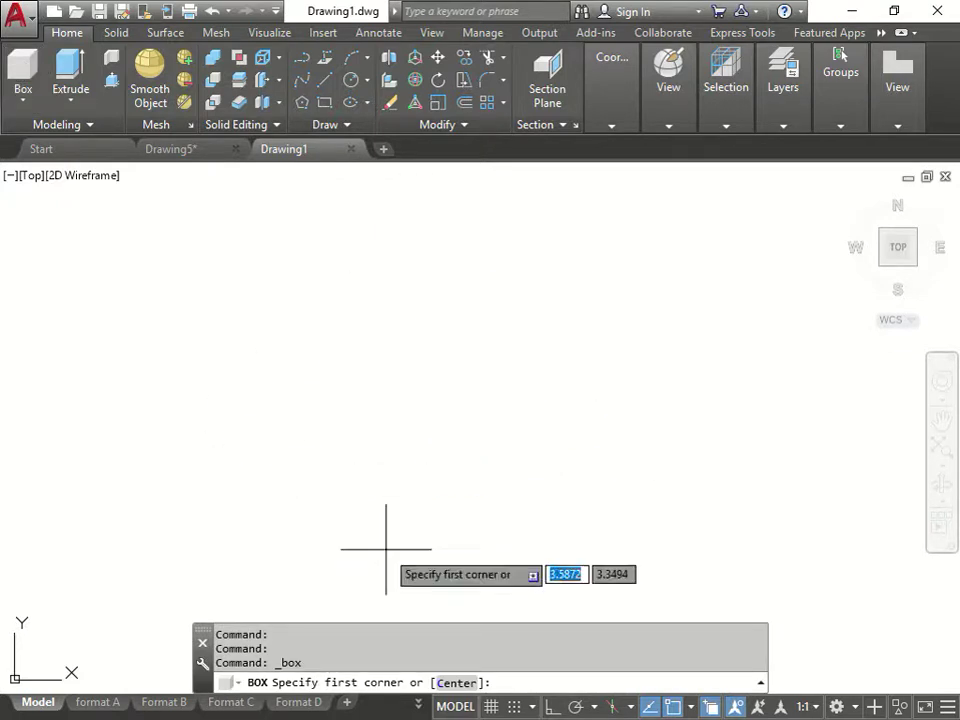
pyautogui.click(456, 682)
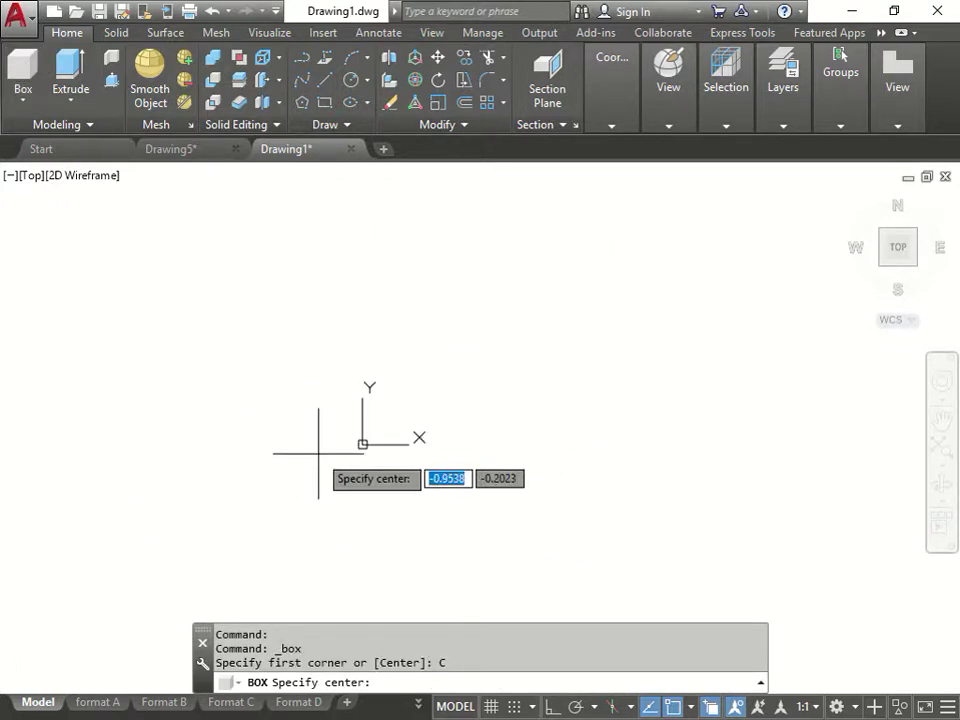
pyautogui.write('0,0')
pyautogui.press('Return')
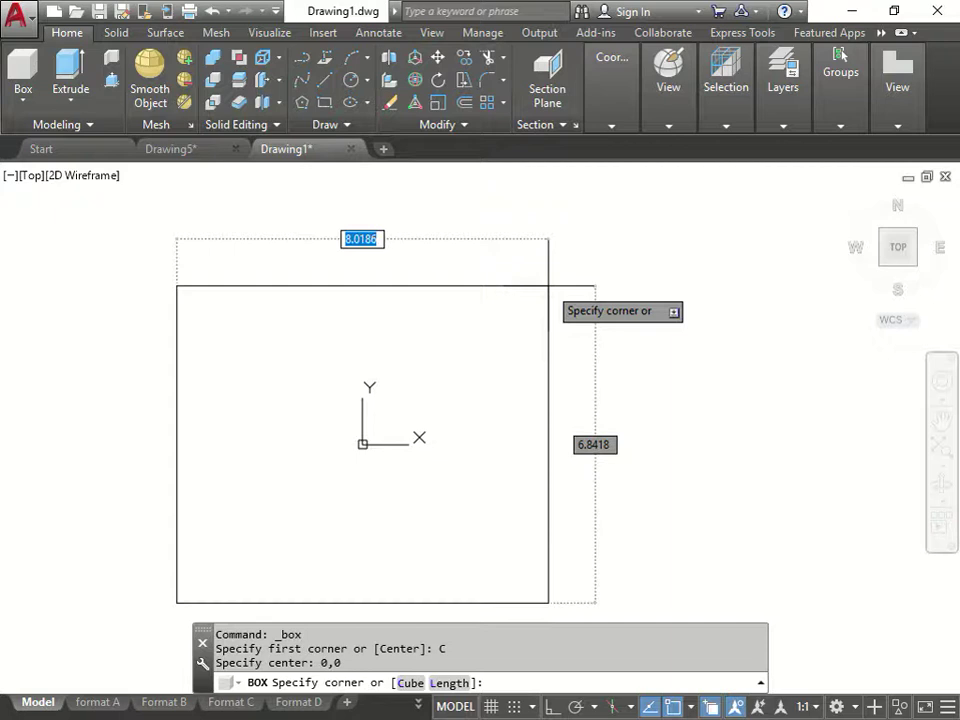
pyautogui.write('8')
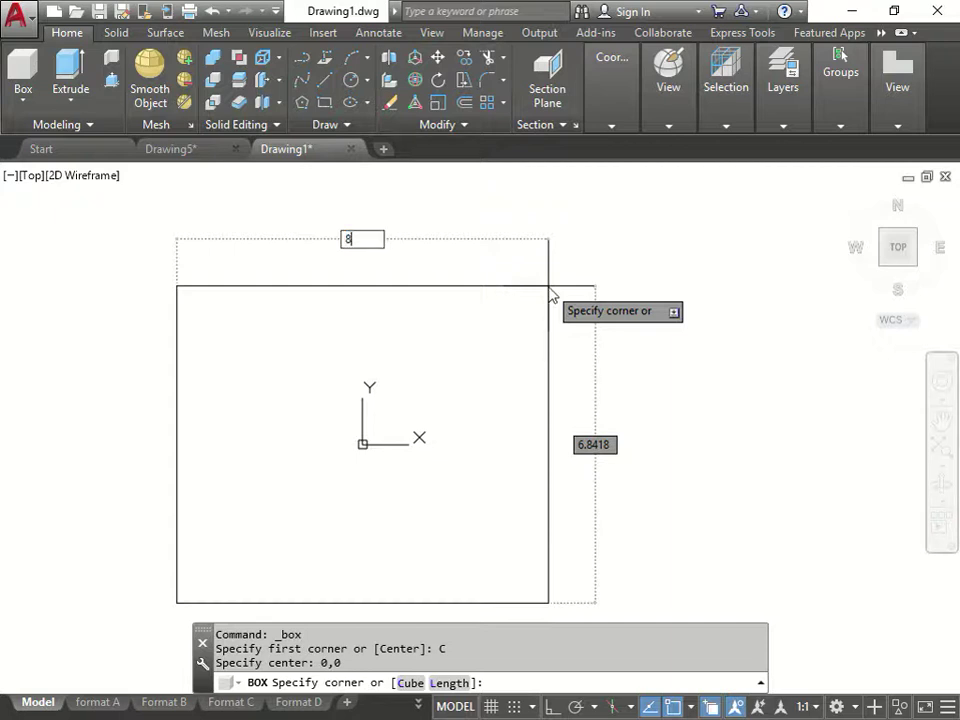
pyautogui.press('Tab')
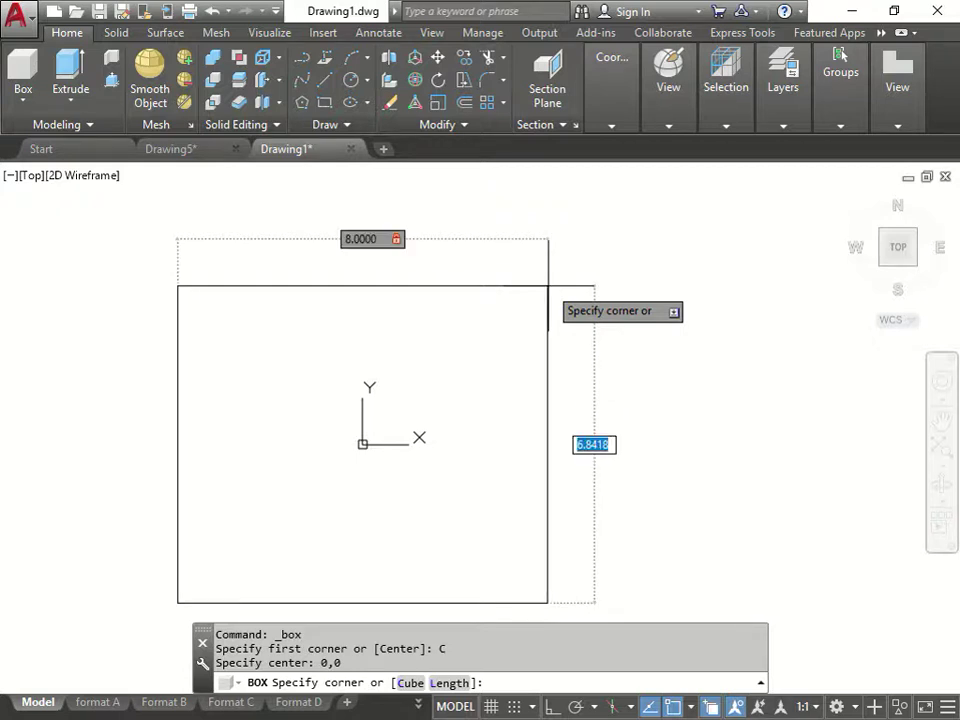
pyautogui.write('6')
pyautogui.press('Return')
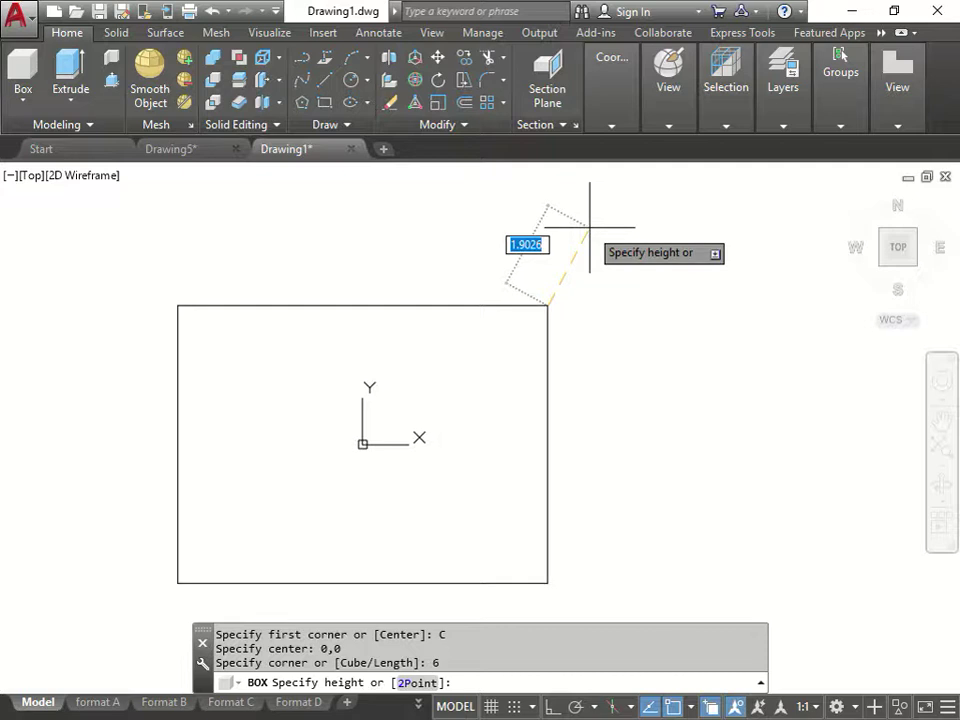
pyautogui.write('2')
pyautogui.press('Return')
pyautogui.press('Escape')
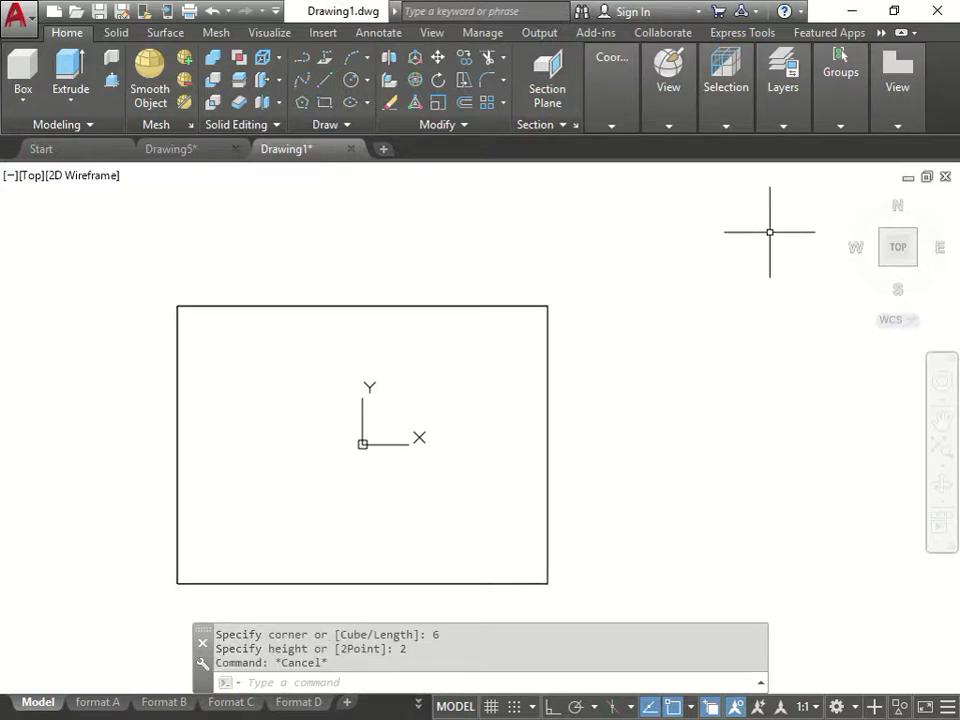
# Turn to an isometric corner view and apply the Conceptual visual style.
pyautogui.click(853, 204)
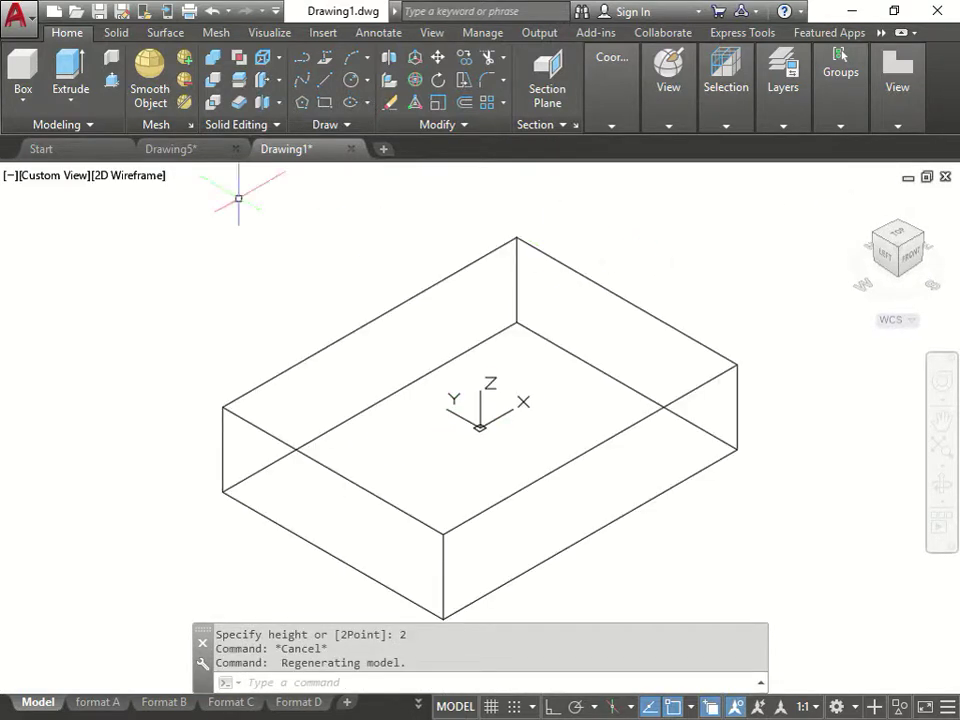
pyautogui.click(66, 178)
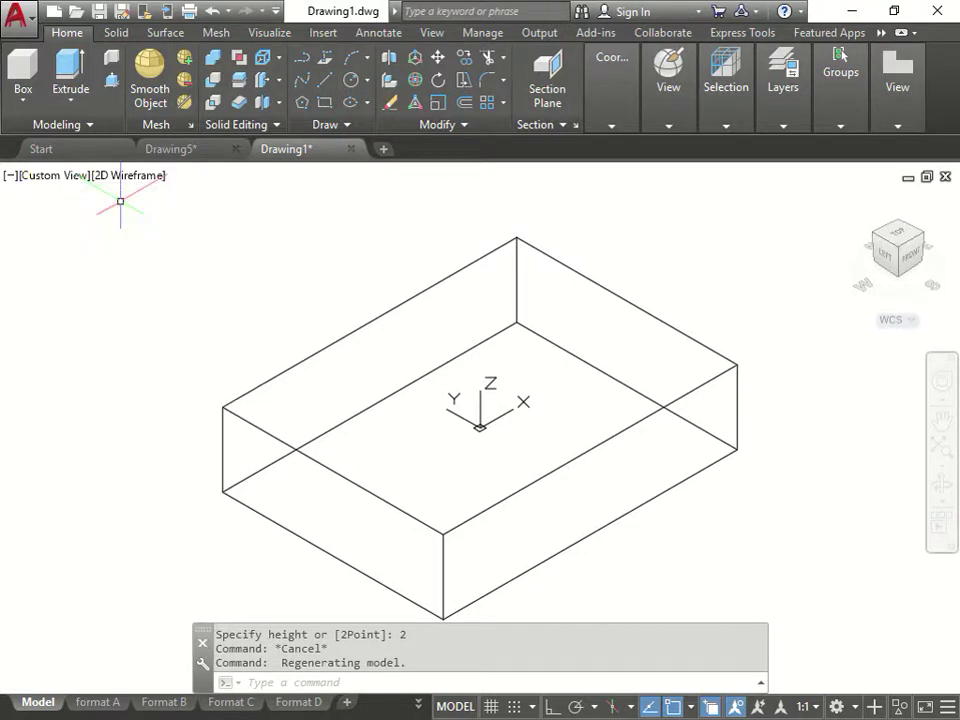
pyautogui.click(126, 178)
pyautogui.click(172, 243)
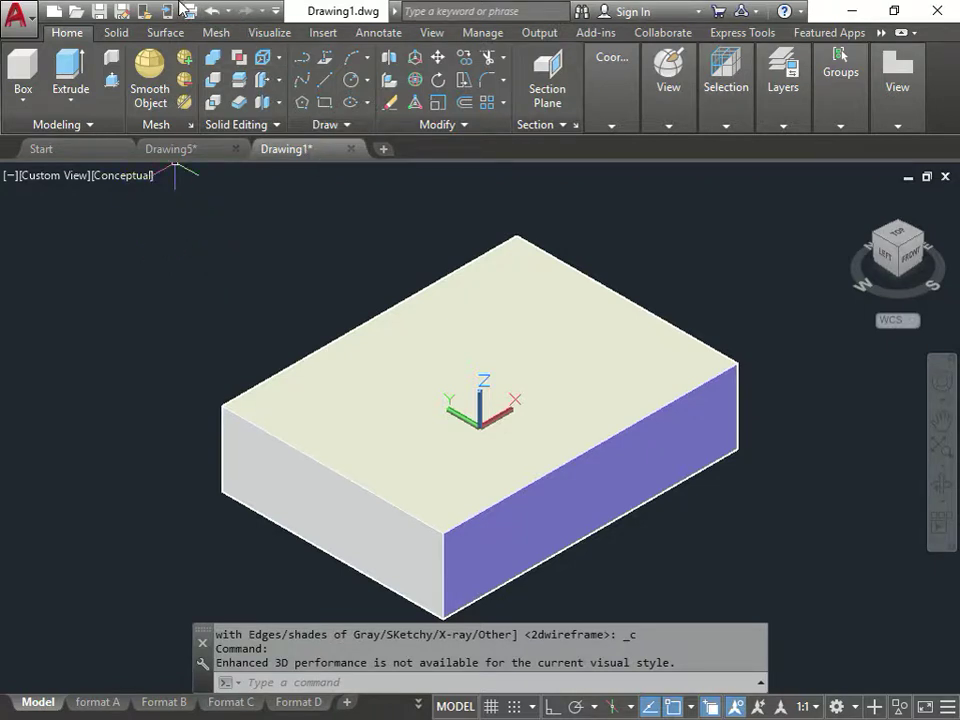
# Shell the box with no faces removed and a 0.2 wall thickness, then exit SOLIDEDIT.
pyautogui.click(120, 33)
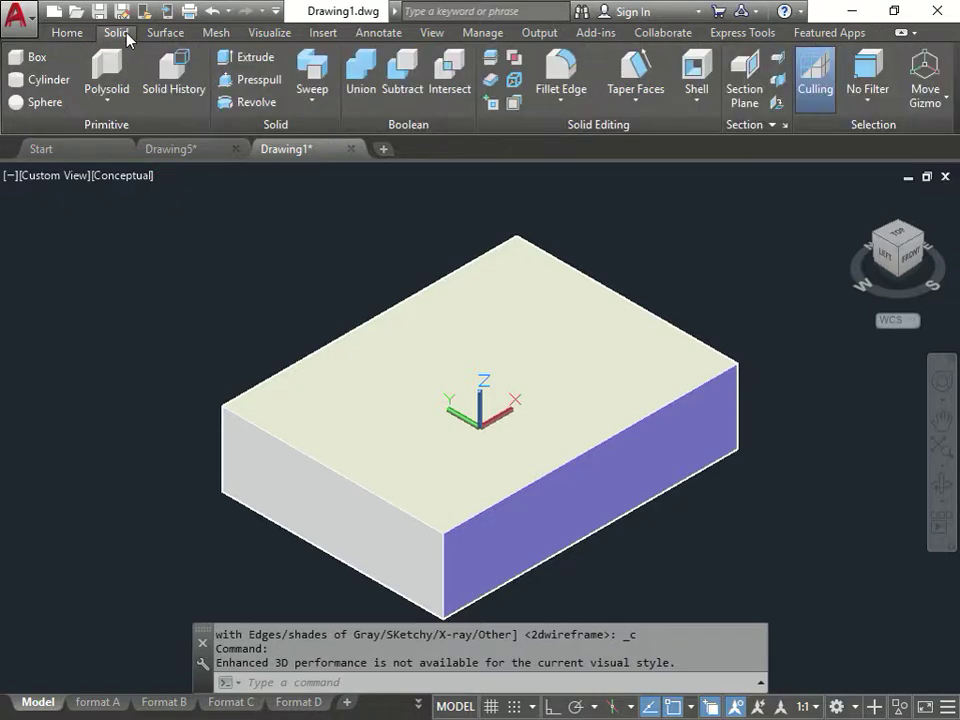
pyautogui.click(692, 72)
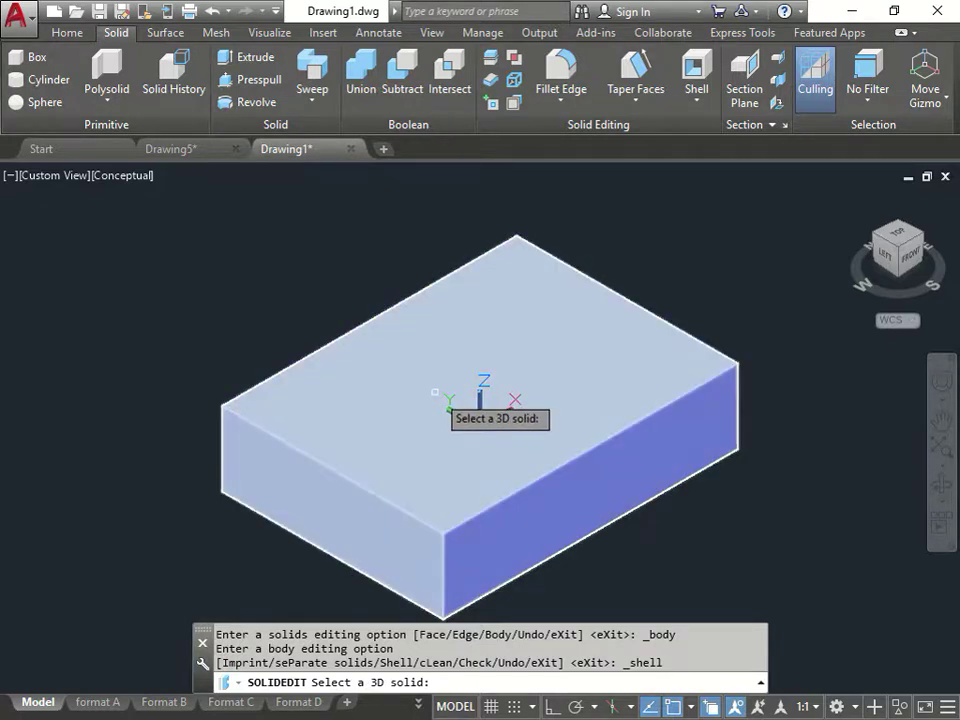
pyautogui.moveTo(486, 396); pyautogui.dragTo(486, 336, button='middle')
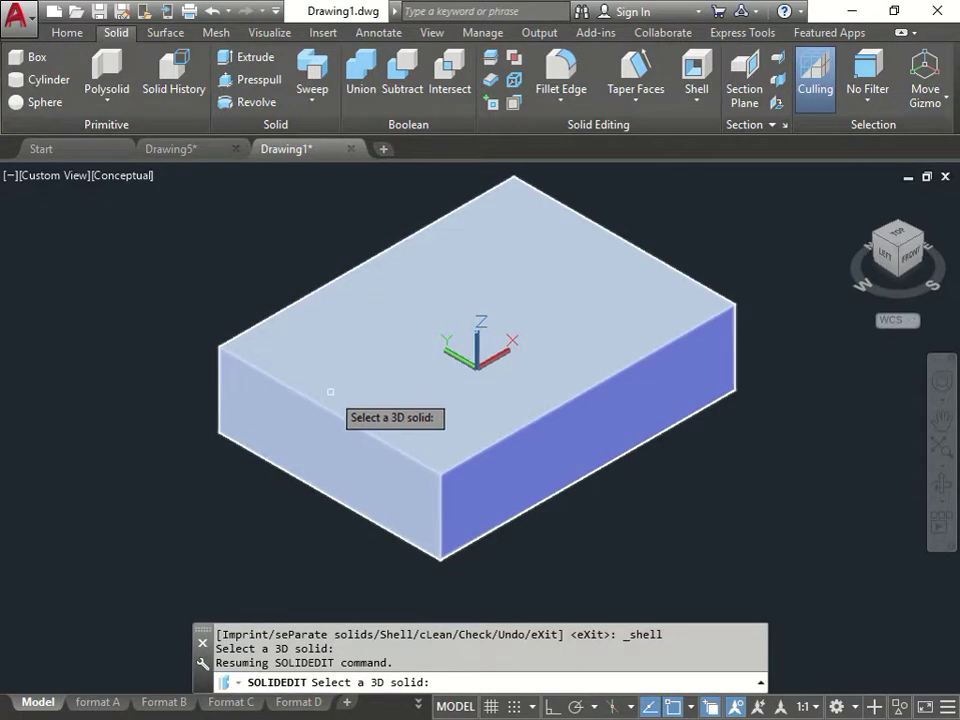
pyautogui.click(386, 372)
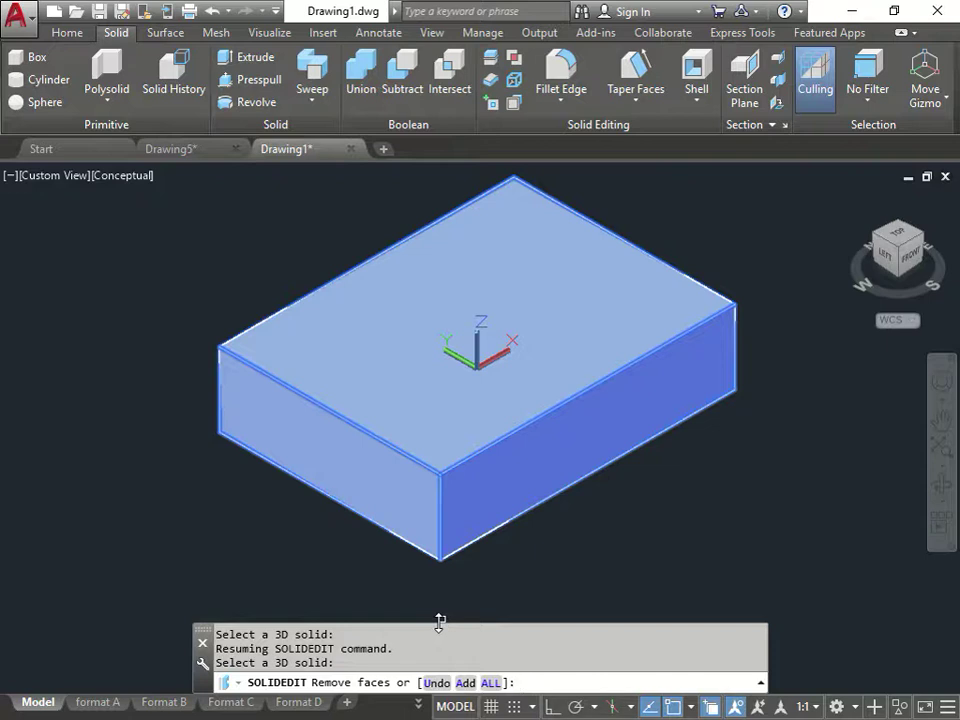
pyautogui.press('Return')
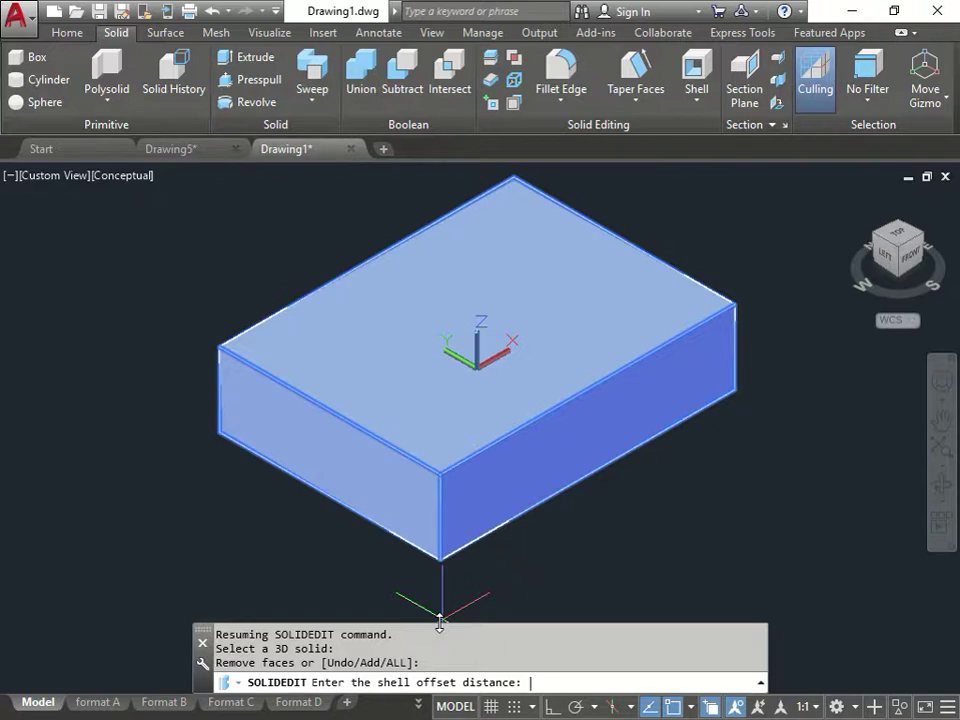
pyautogui.write('.2')
pyautogui.press('Return')
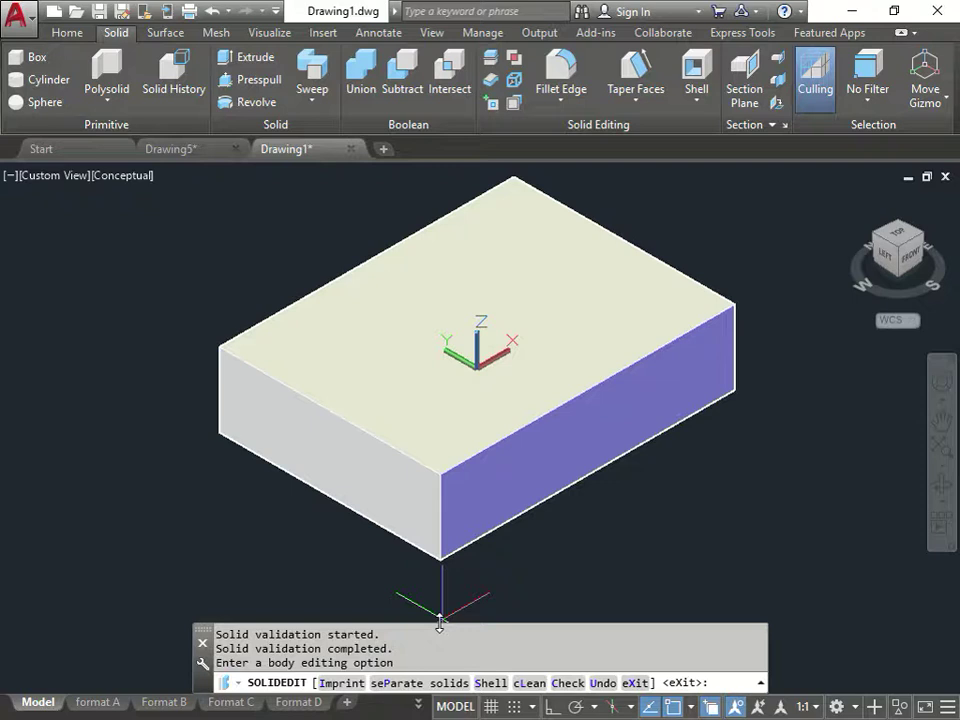
pyautogui.press('Down')
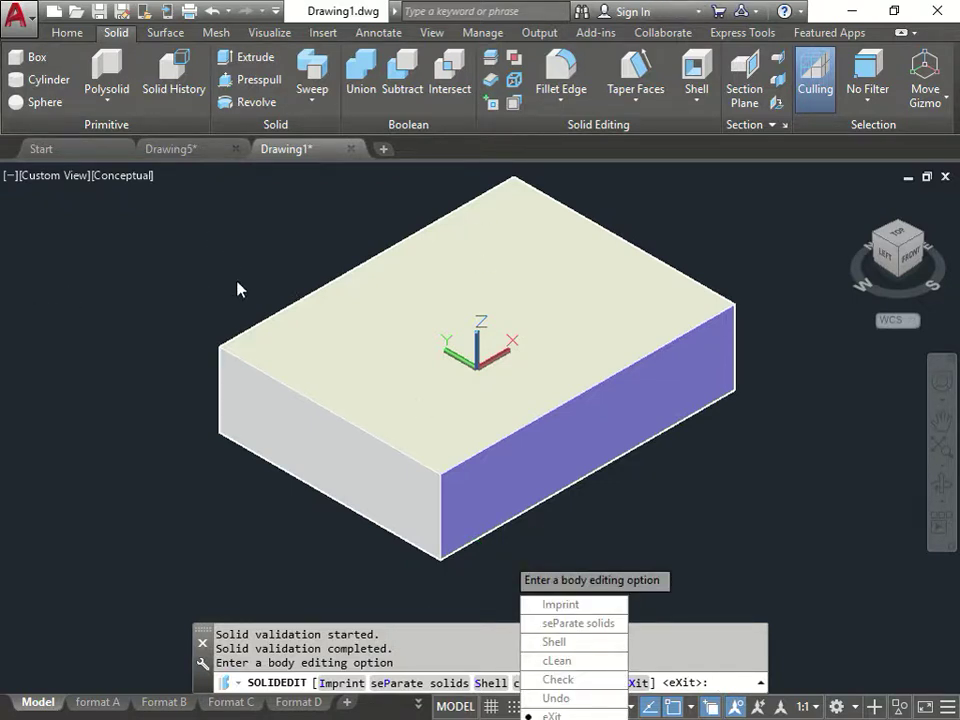
pyautogui.press('Return')
pyautogui.press('Return')
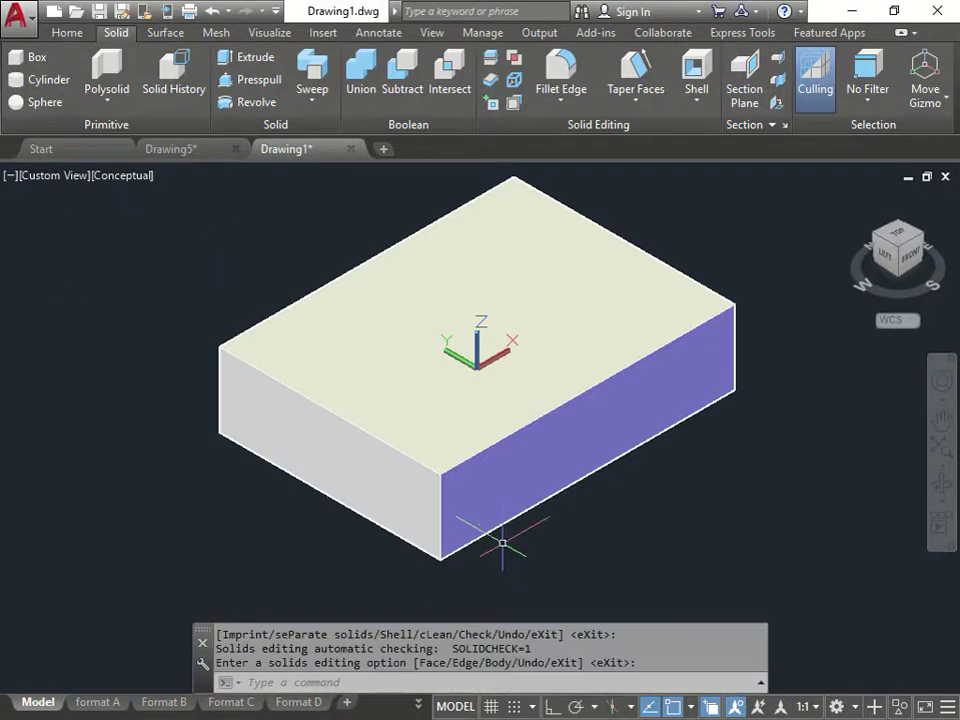
# Check the shell's inner walls in 2D Wireframe, then return to Conceptual shading.
pyautogui.click(108, 177)
pyautogui.click(167, 224)
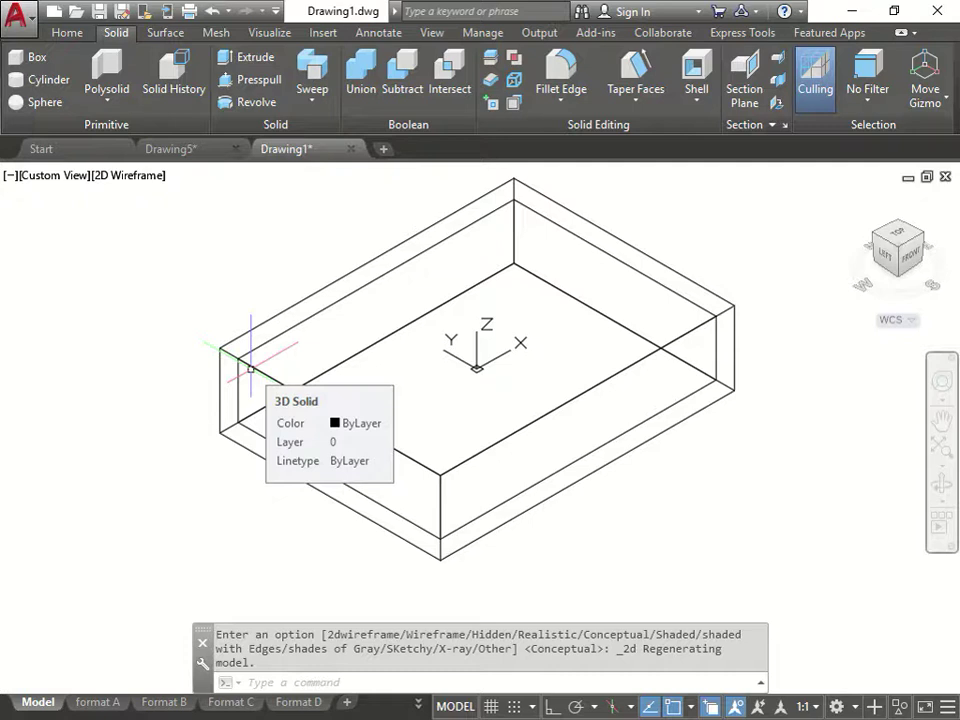
pyautogui.press('Escape')
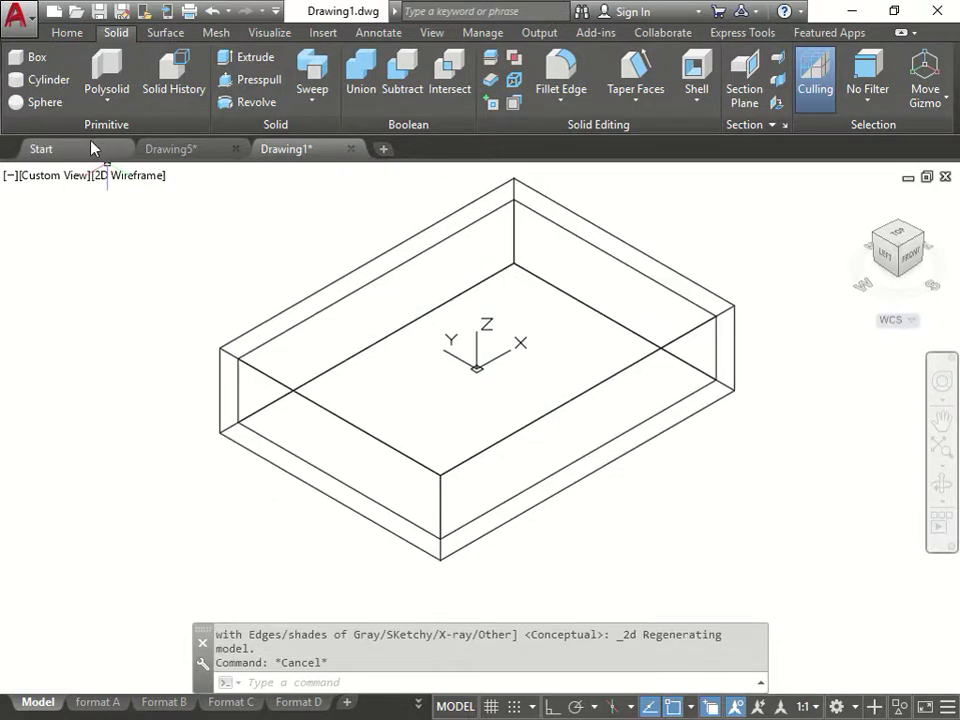
pyautogui.click(121, 177)
pyautogui.click(197, 244)
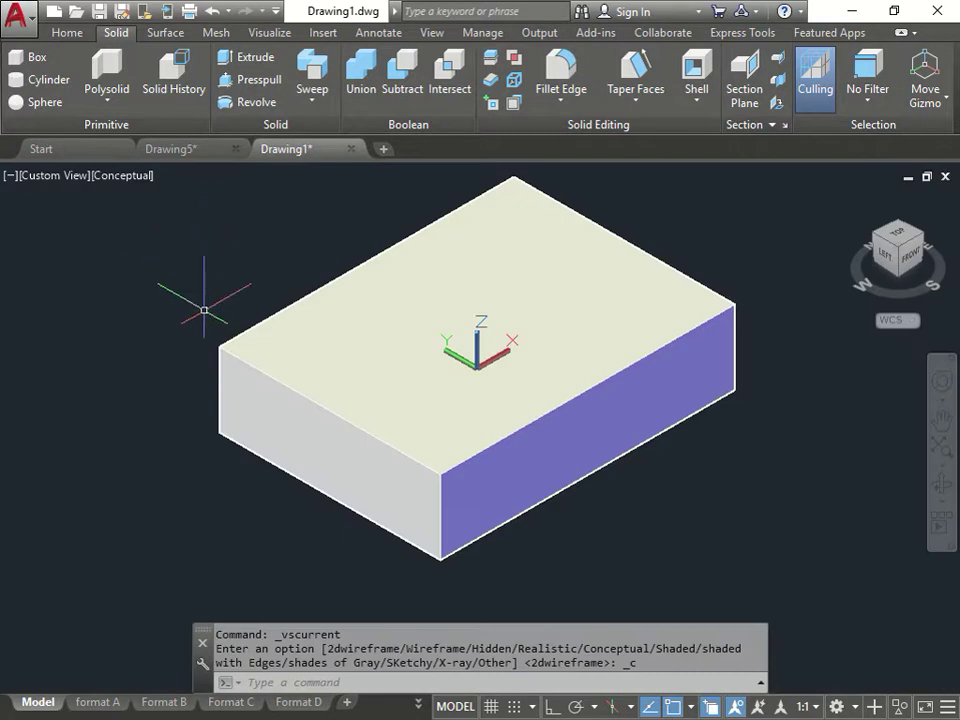
# Select the box, abandon a Move, and undo four times to remove the shell.
pyautogui.scroll(-4, 204, 306)
pyautogui.click(371, 309)
pyautogui.write('m')
pyautogui.press('Return')
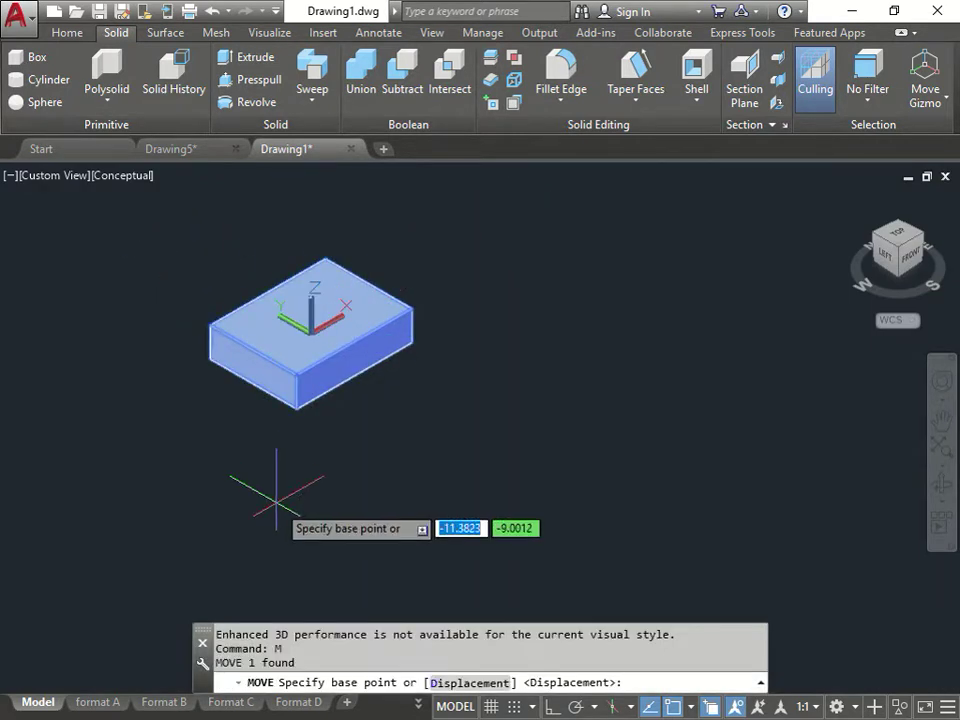
pyautogui.press('Escape')
pyautogui.click(213, 12)
pyautogui.click(213, 12)
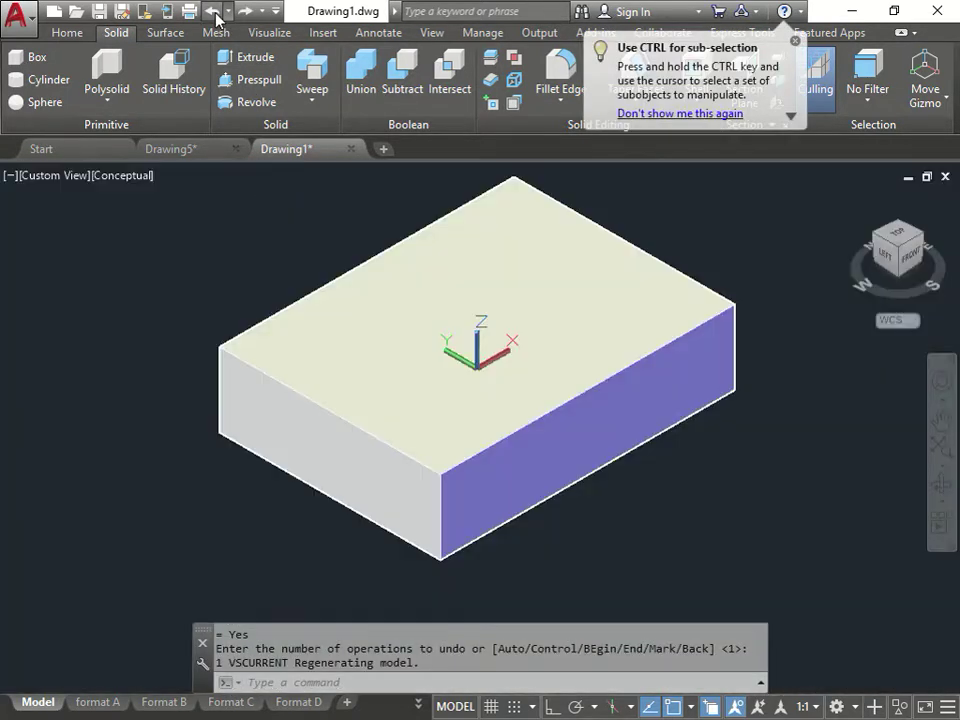
pyautogui.click(213, 12)
pyautogui.click(213, 12)
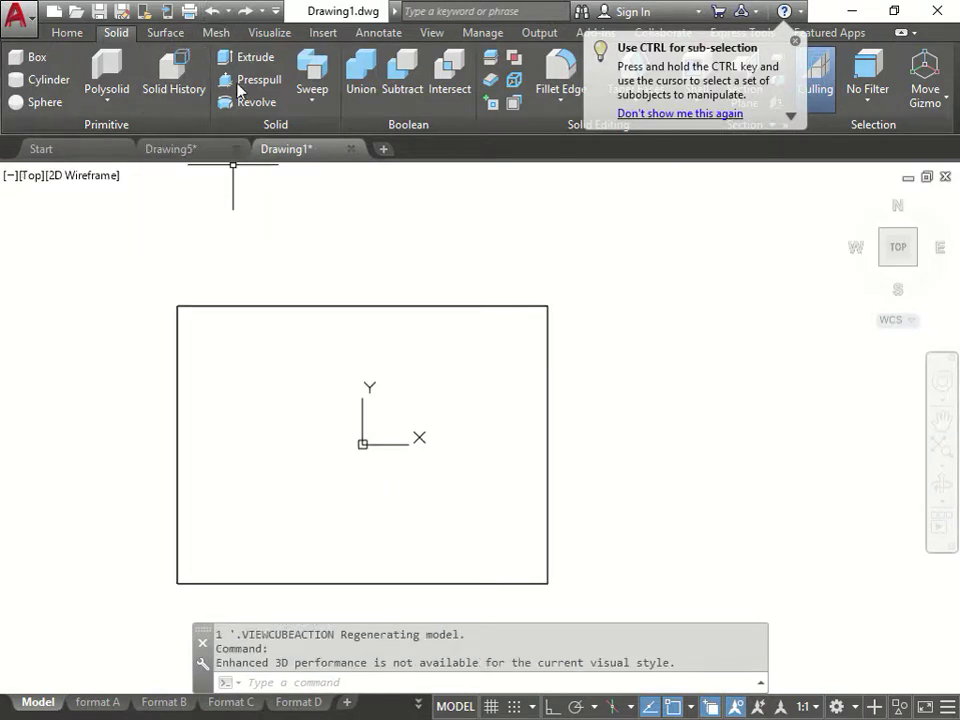
# Orbit the box back to an isometric view and reapply Conceptual shading.
pyautogui.moveTo(855, 203); pyautogui.dragTo(656, 300)
pyautogui.press('Escape')
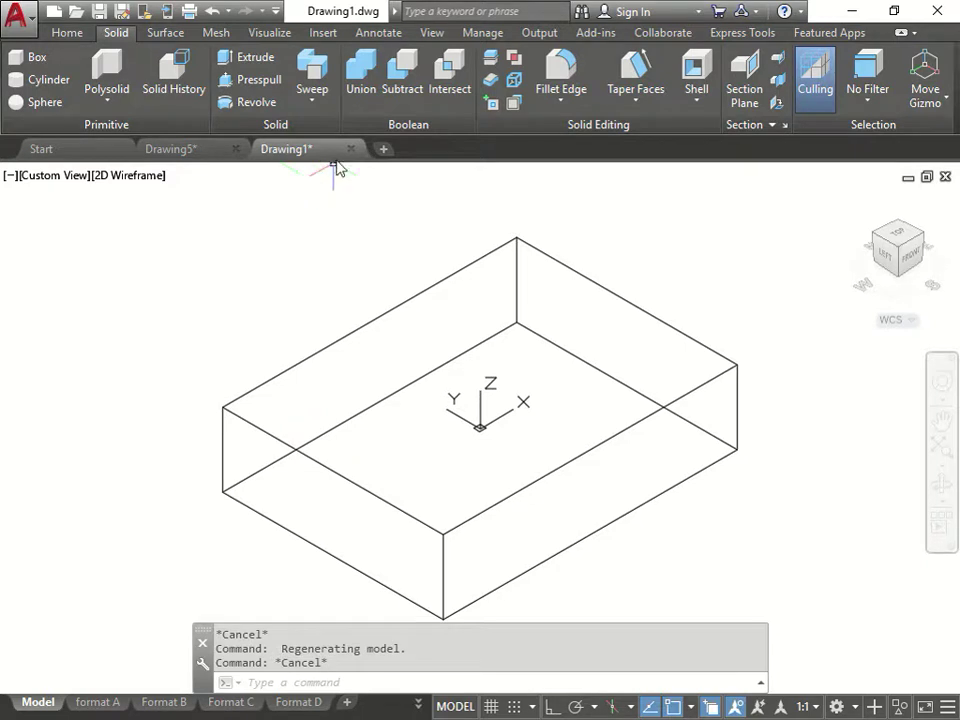
pyautogui.click(110, 177)
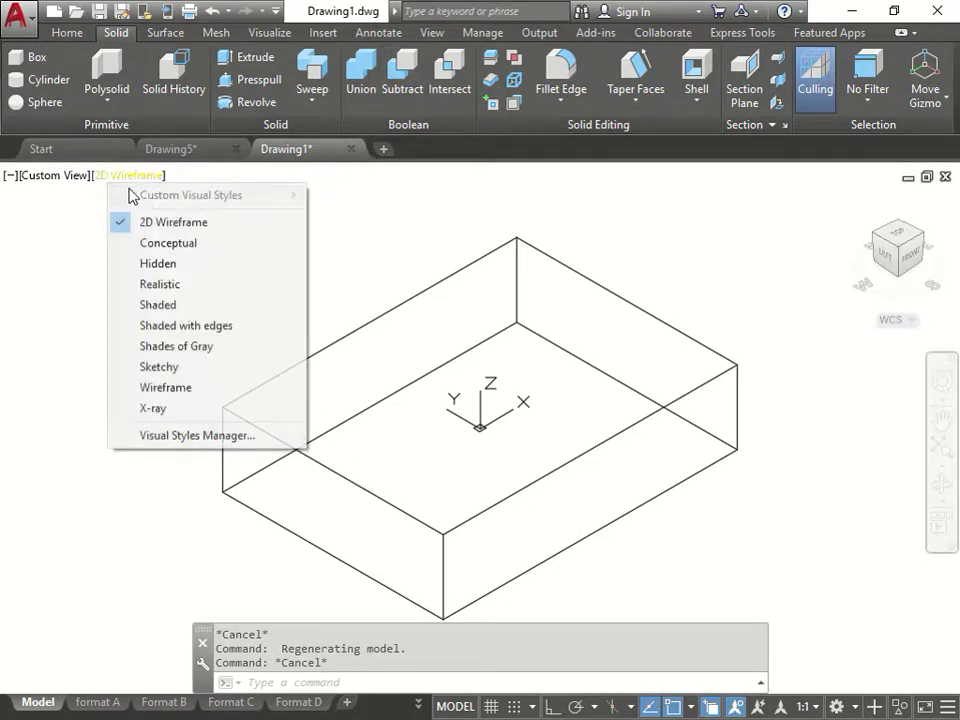
pyautogui.click(150, 242)
# Restart Shell after a cancelled attempt and select the box as the solid.
pyautogui.click(697, 72)
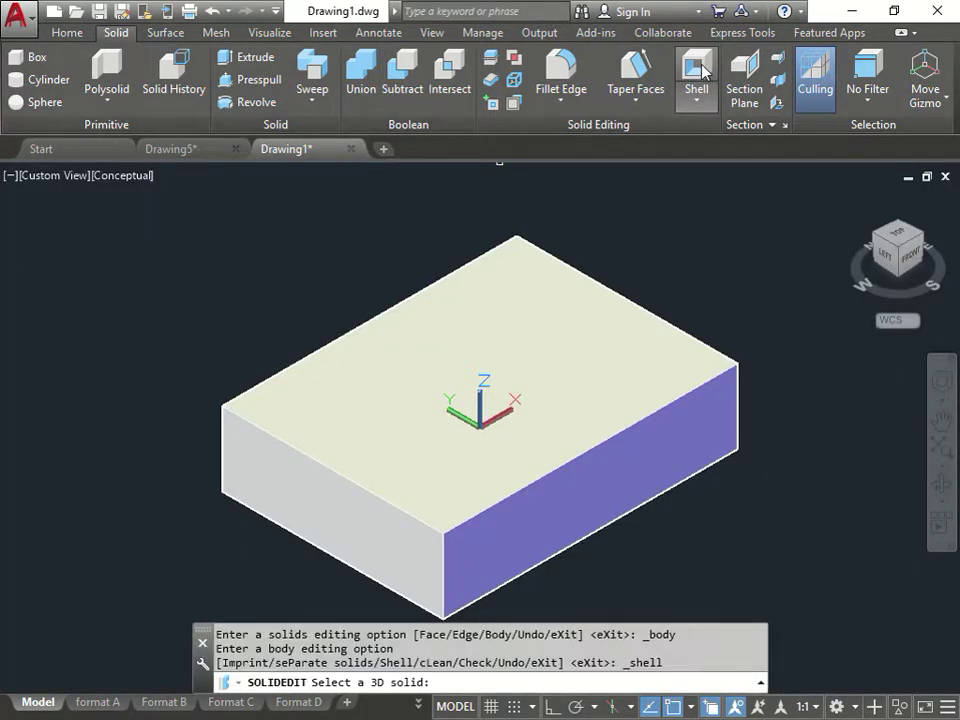
pyautogui.click(306, 423)
pyautogui.press('Return')
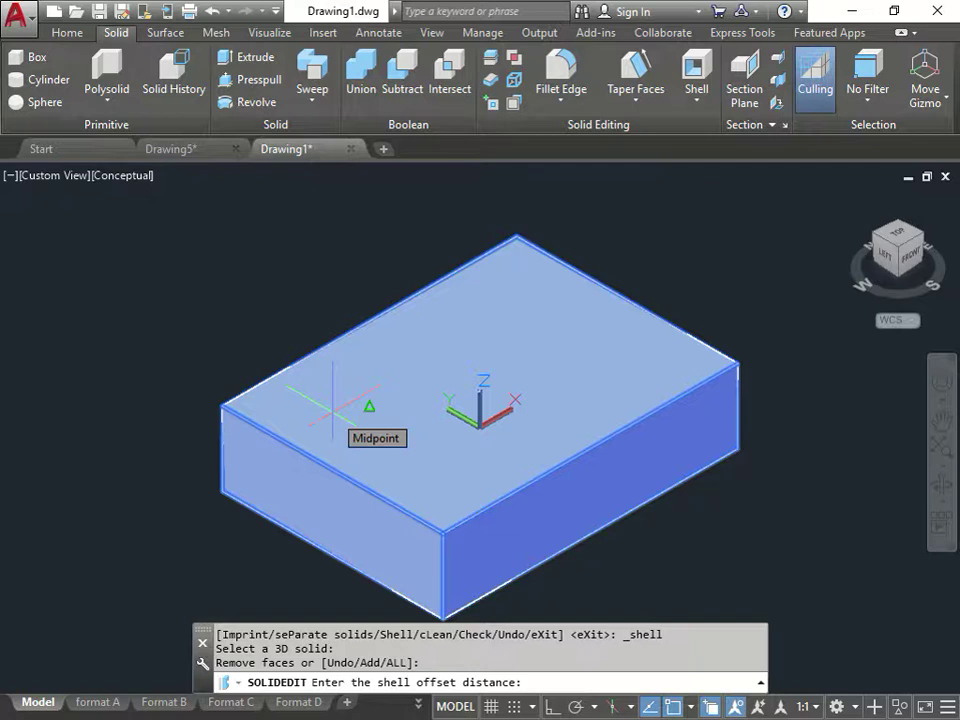
pyautogui.press('Escape')
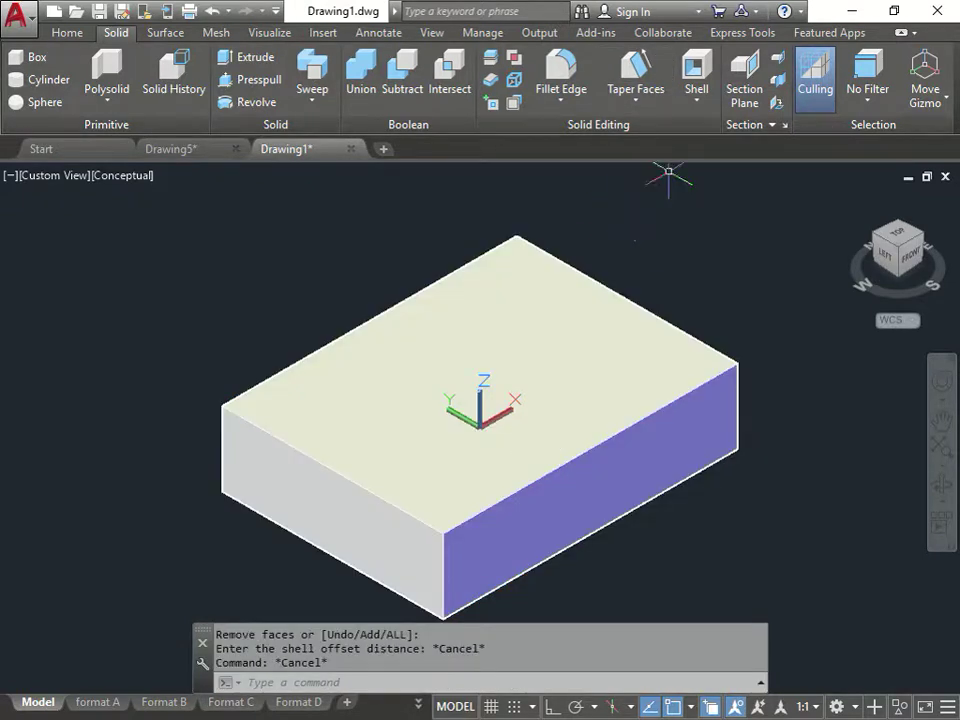
pyautogui.click(697, 70)
pyautogui.click(381, 364)
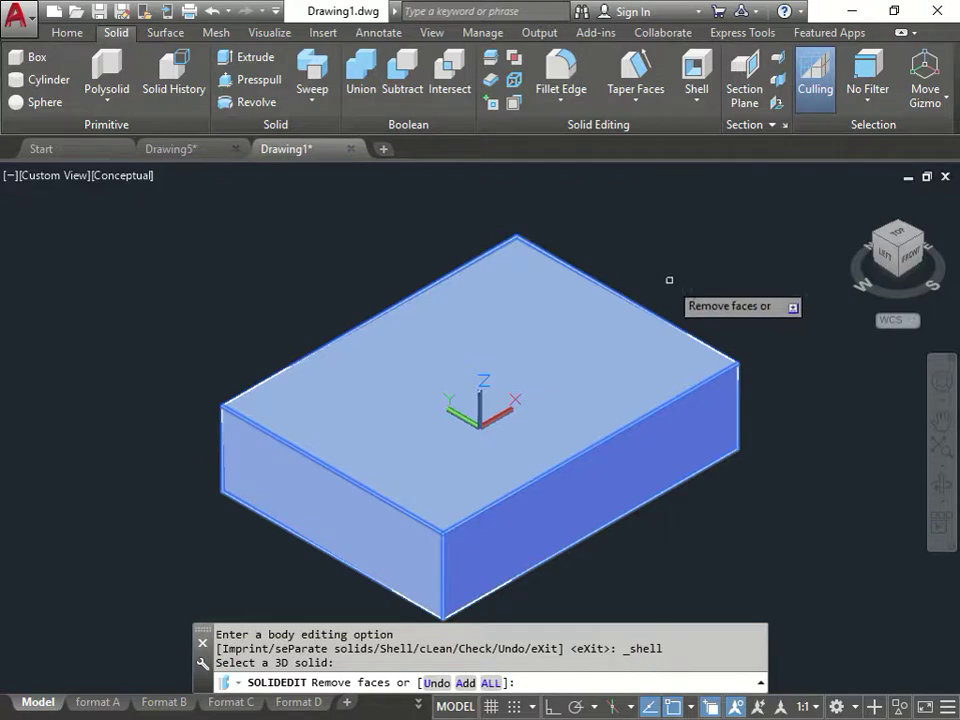
# Remove the box's left end face and shell it with a 0.25 wall thickness.
pyautogui.keyDown('shift'); pyautogui.moveTo(671, 279); pyautogui.dragTo(619, 223, button='middle'); pyautogui.keyUp('shift')
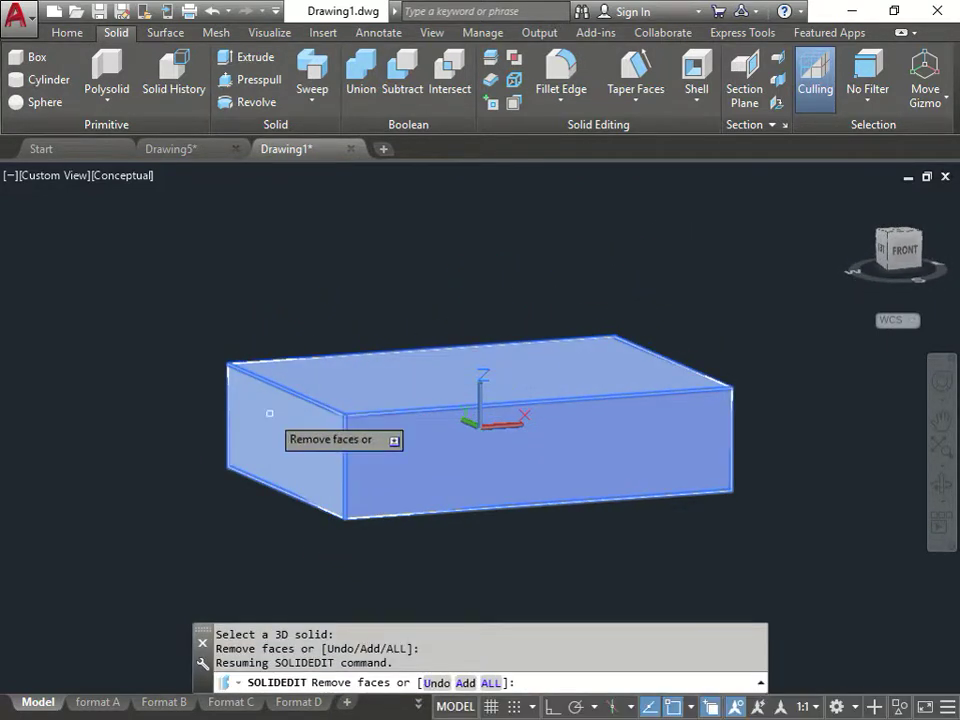
pyautogui.click(268, 413)
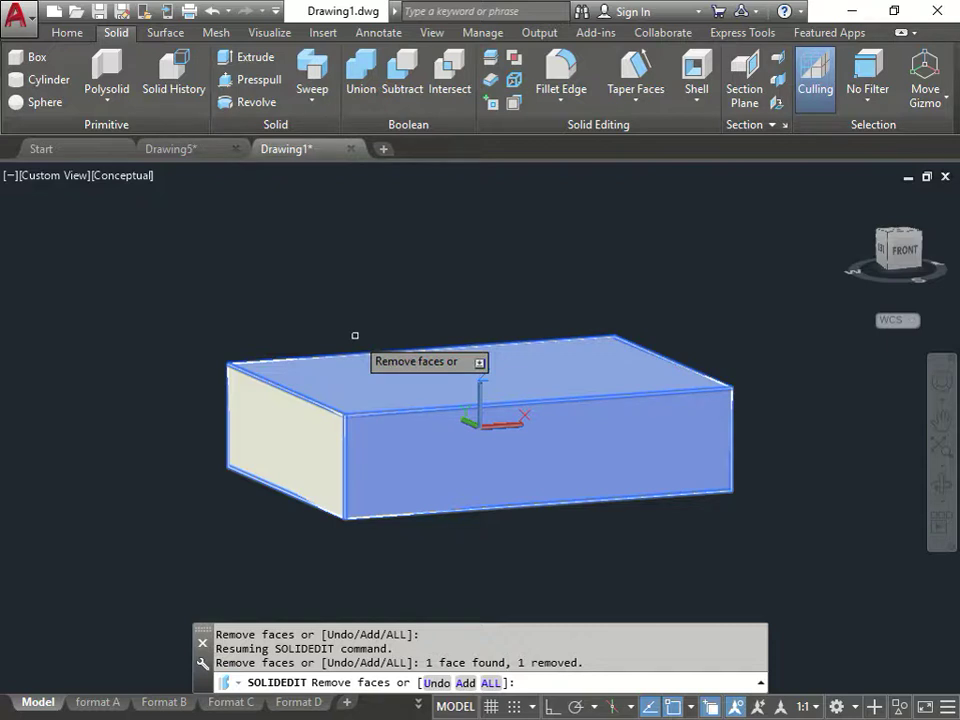
pyautogui.press('Return')
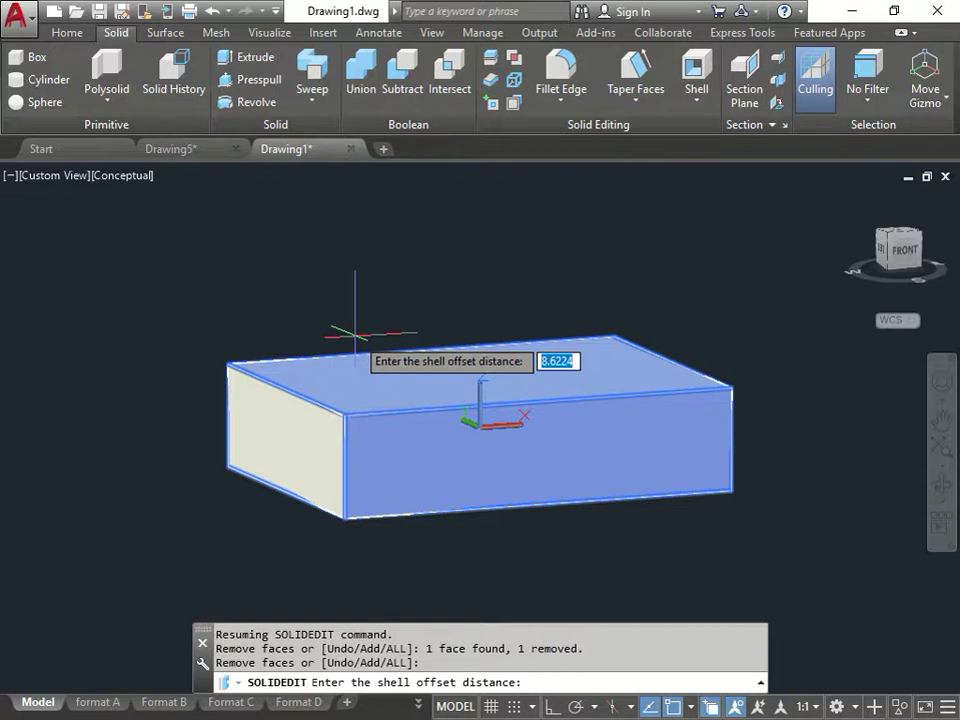
pyautogui.write('.25')
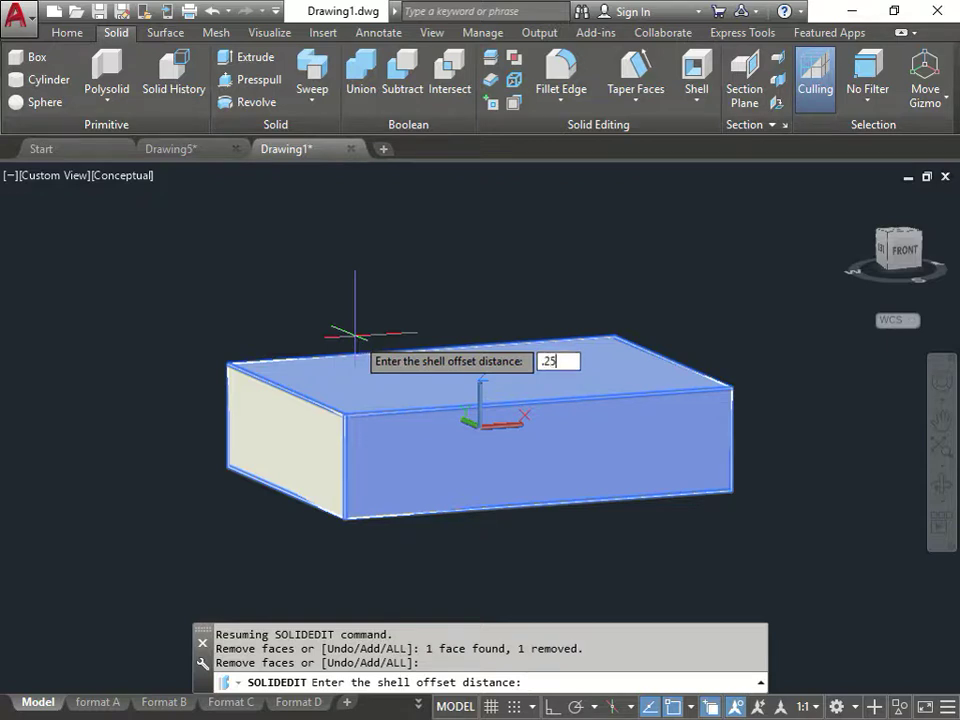
pyautogui.press('Return')
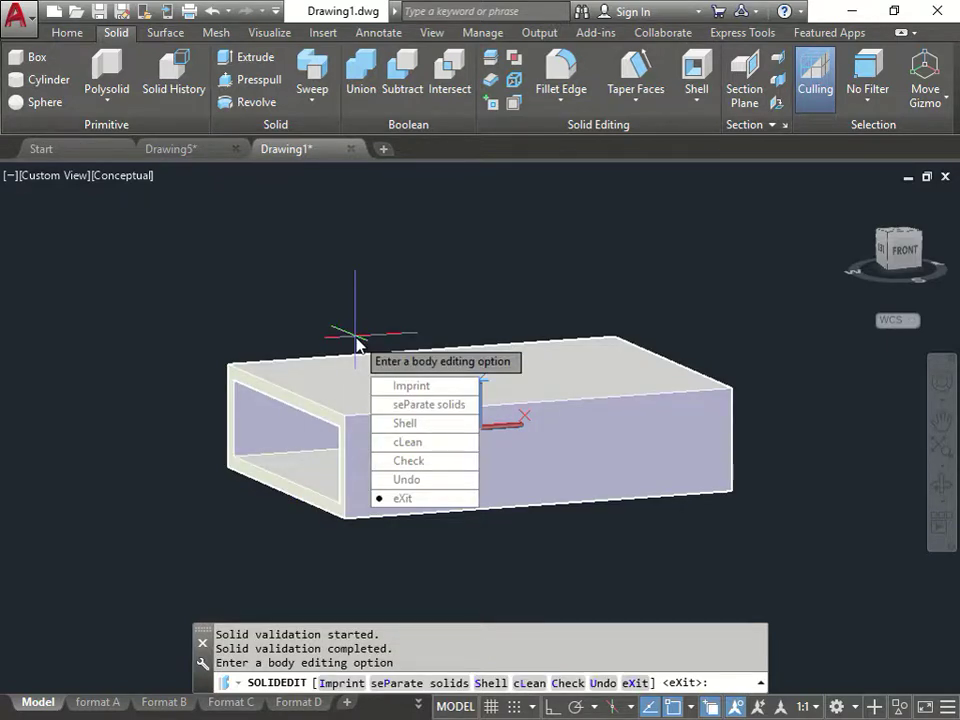
pyautogui.press('Return')
pyautogui.press('Return')
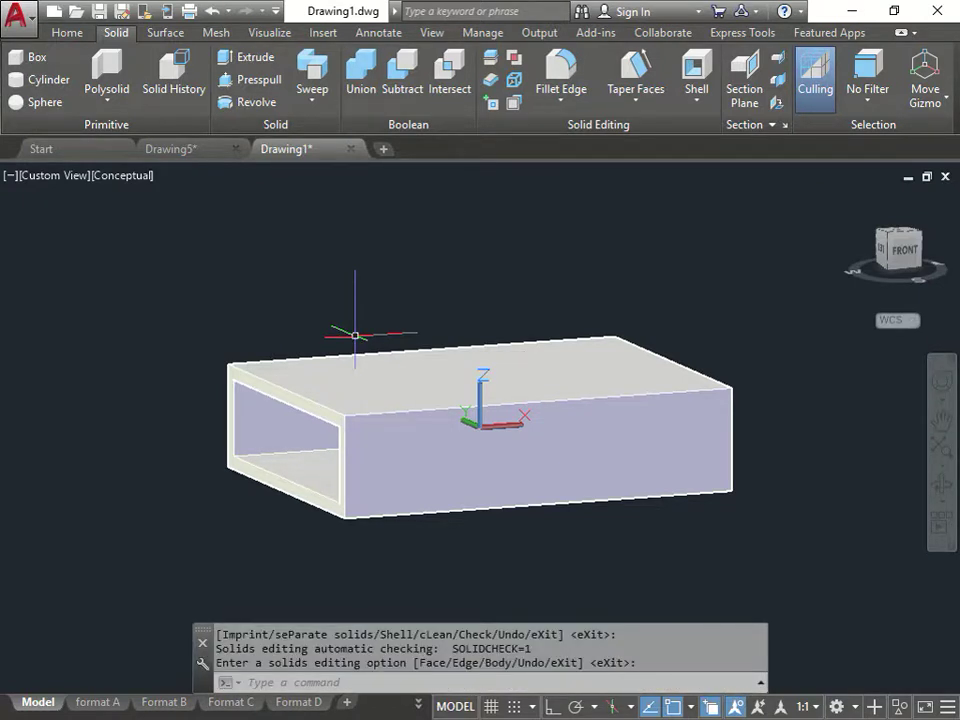
# Inspect the open end, then undo the view change and the shell.
pyautogui.keyDown('shift'); pyautogui.moveTo(355, 335); pyautogui.dragTo(459, 300, button='middle'); pyautogui.keyUp('shift')
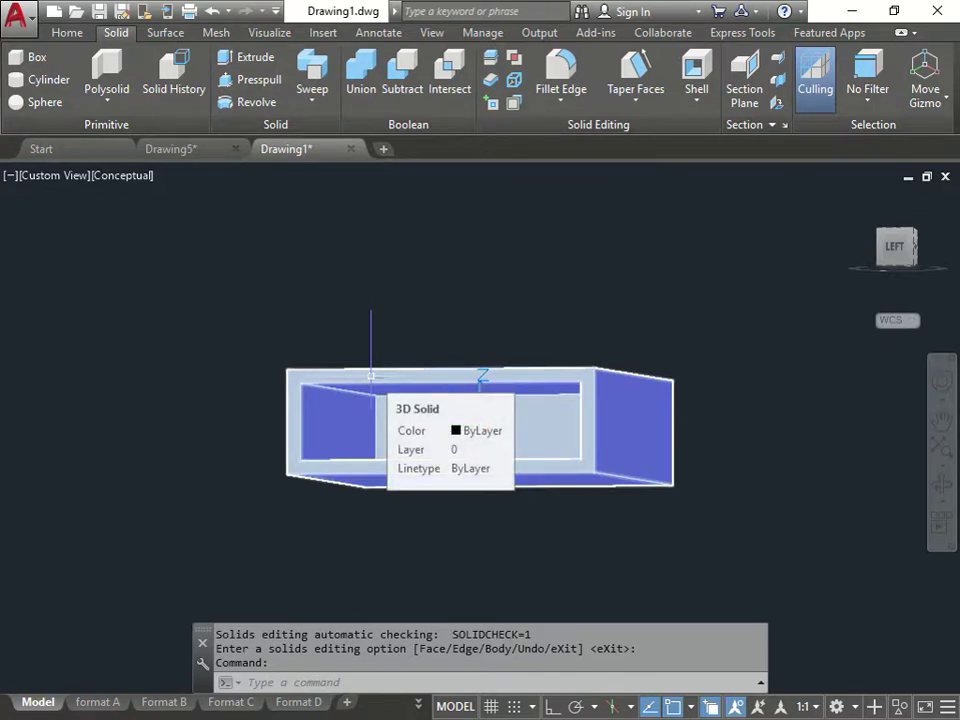
pyautogui.click(213, 12)
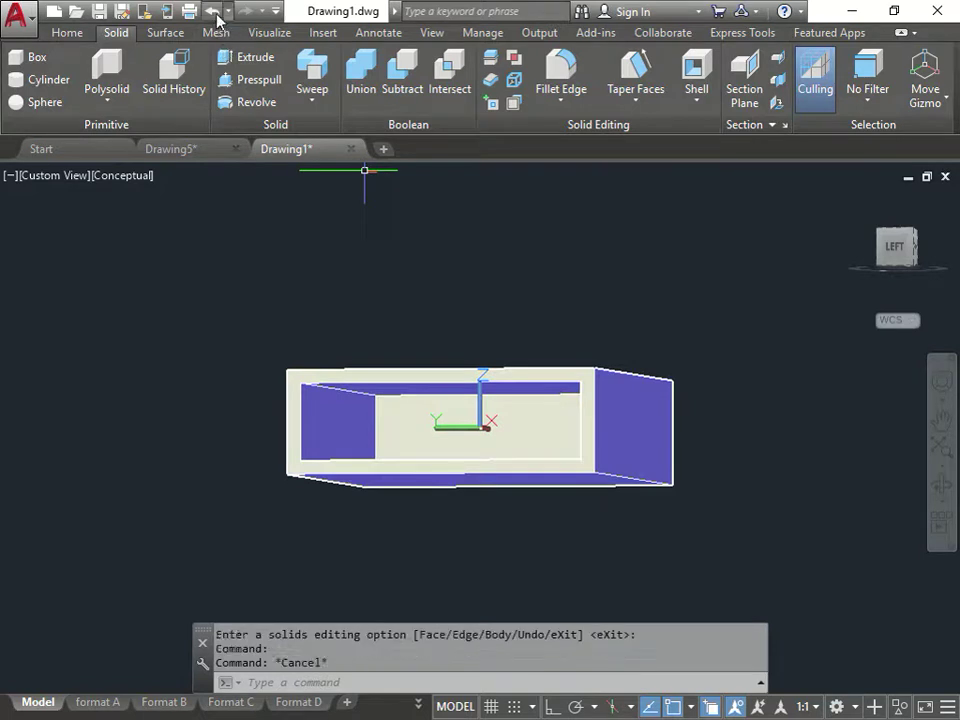
pyautogui.click(213, 12)
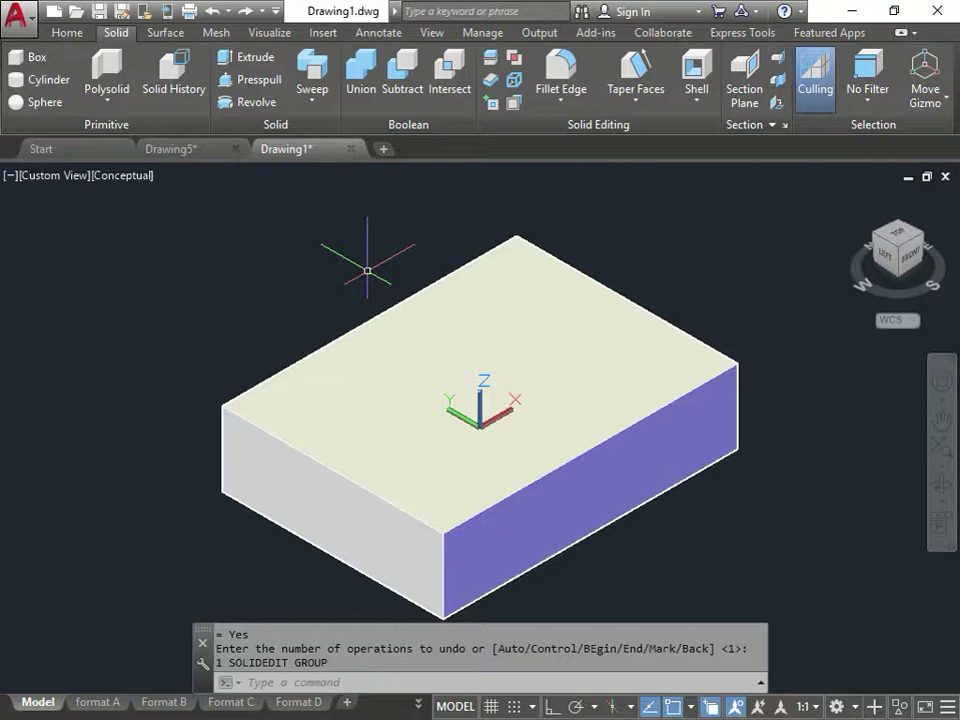
# Draw a diameter 5, height 1.5 cylinder centred midway between opposite top-edge midpoints.
pyautogui.click(32, 79)
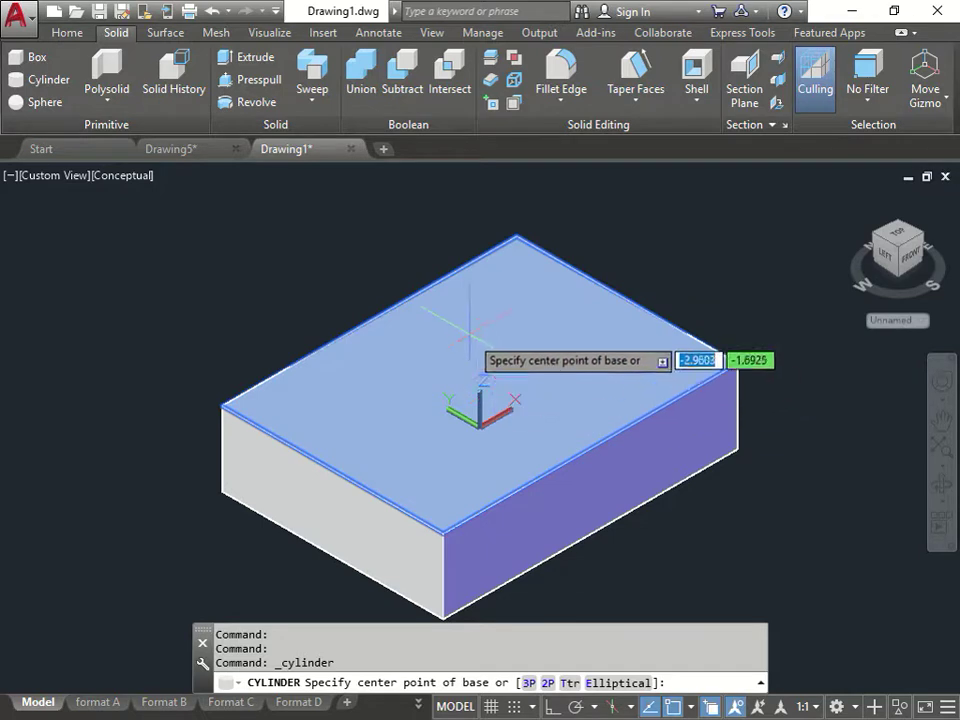
pyautogui.keyDown('shift'); pyautogui.rightClick(463, 251); pyautogui.keyUp('shift')
pyautogui.click(489, 304)
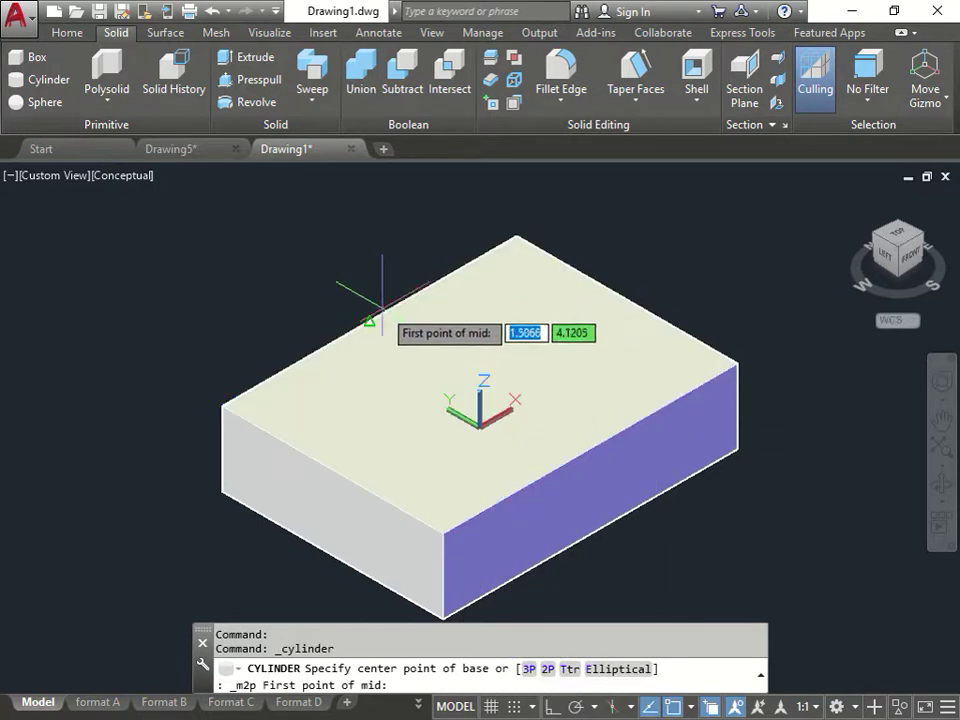
pyautogui.click(372, 316)
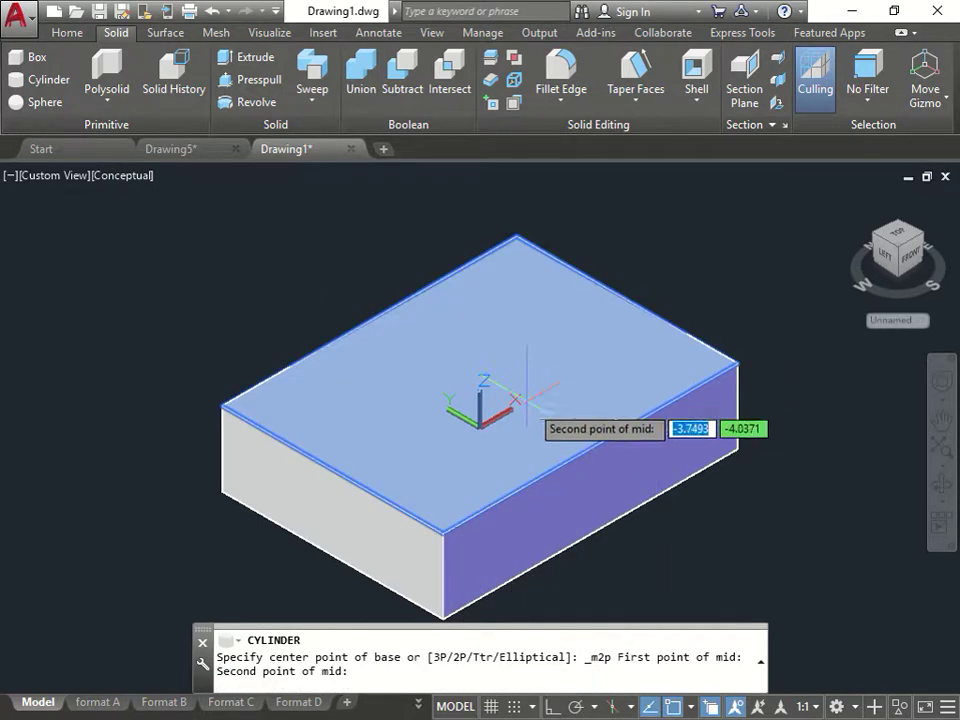
pyautogui.click(590, 450)
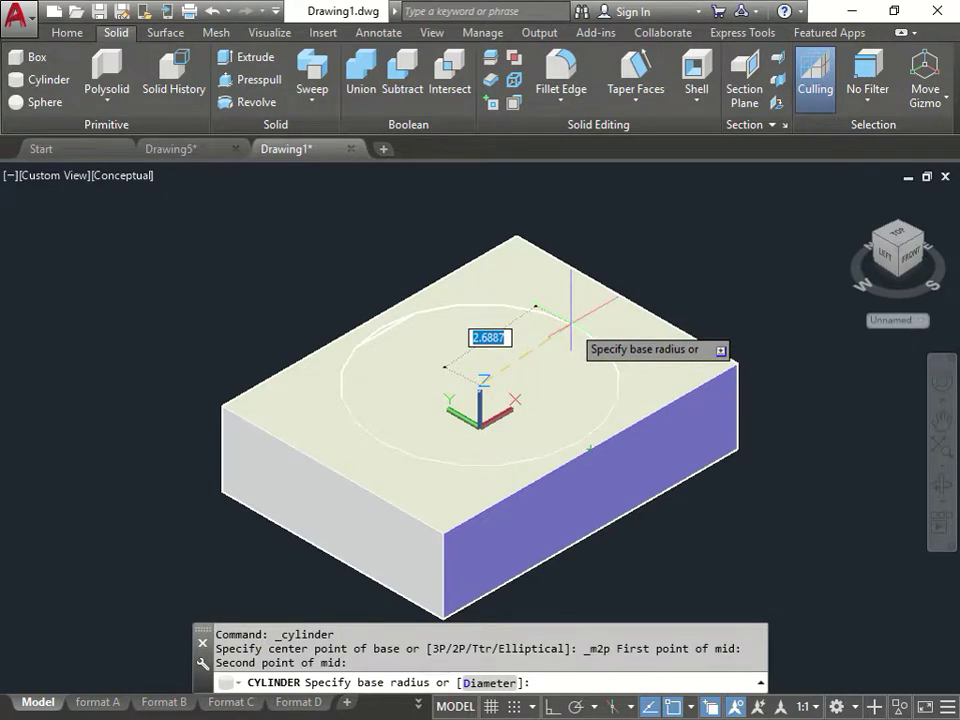
pyautogui.write('D')
pyautogui.press('Return')
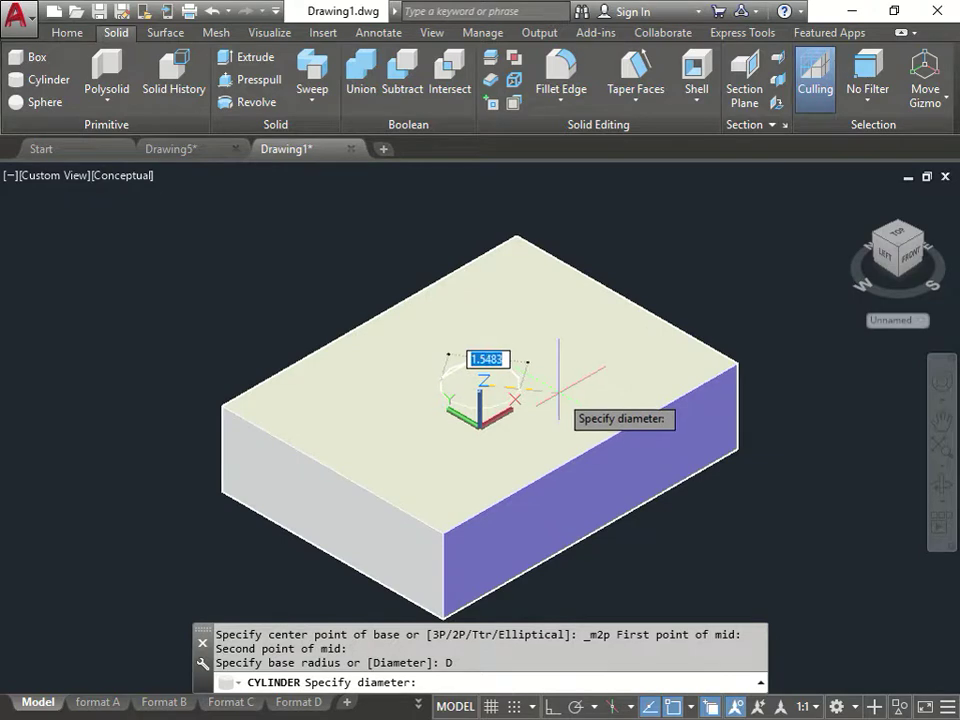
pyautogui.write('5')
pyautogui.press('Return')
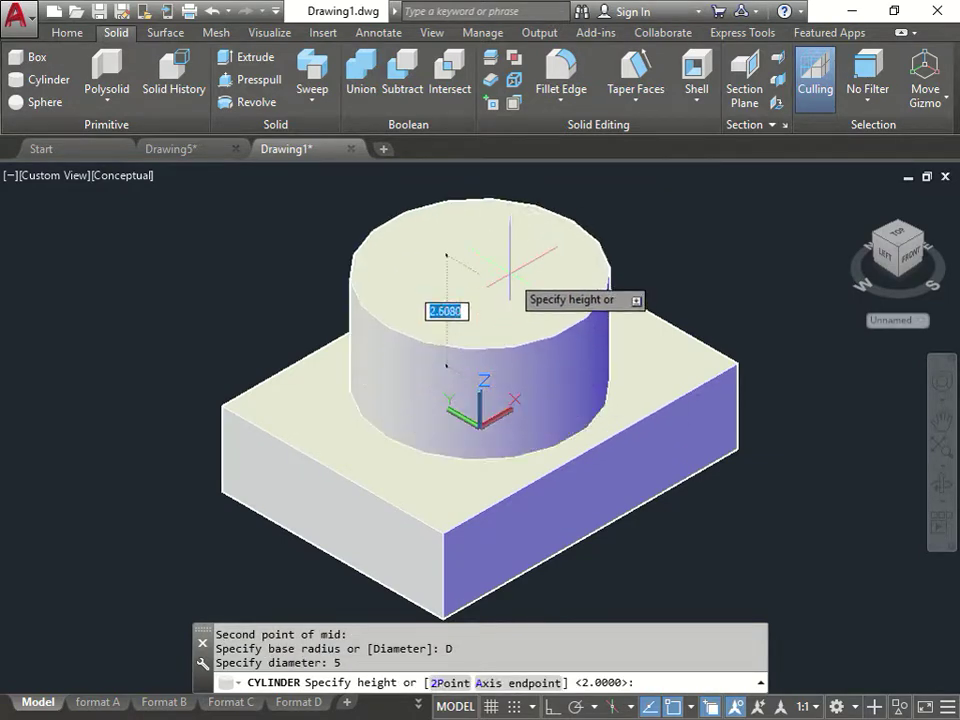
pyautogui.write('1.5')
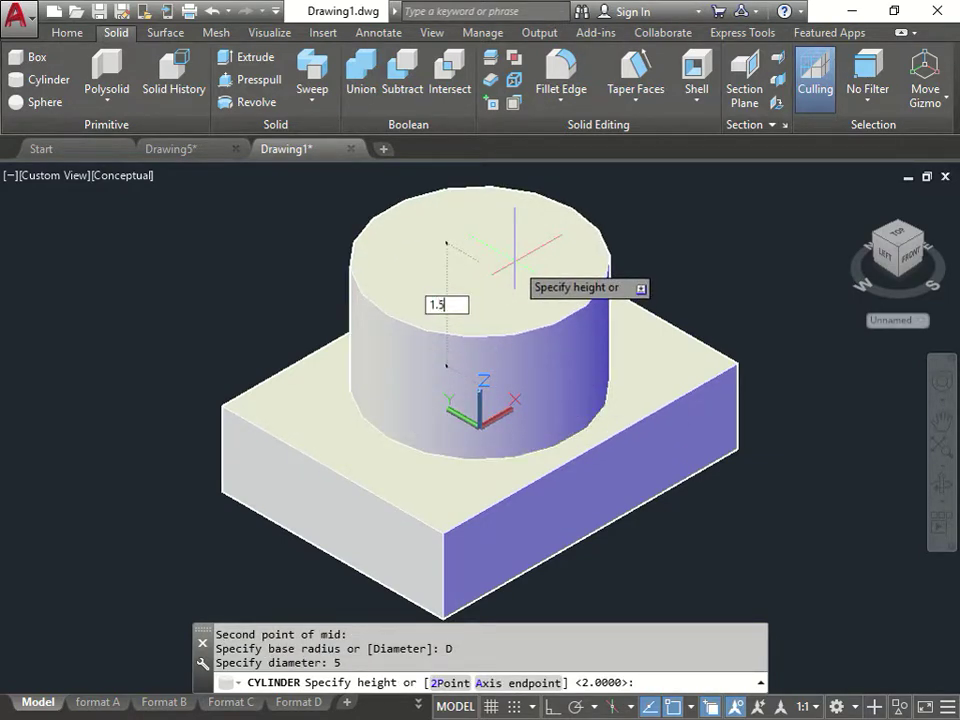
pyautogui.press('Return')
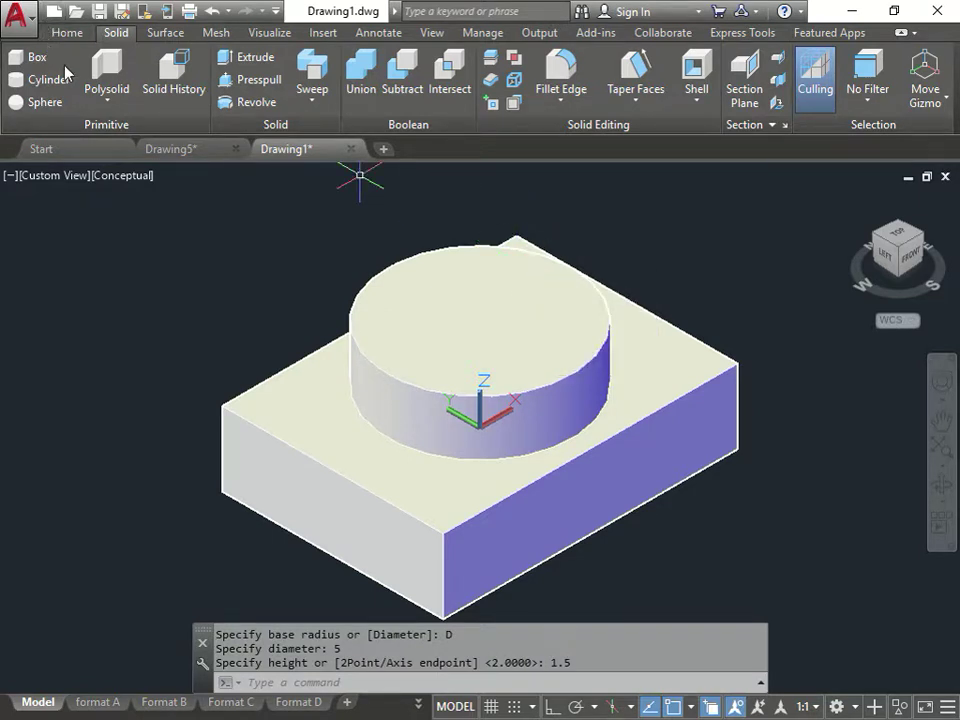
# Deselect the cylinder and clear a failed pan and a stray entry.
pyautogui.click(509, 418)
pyautogui.press('Escape')
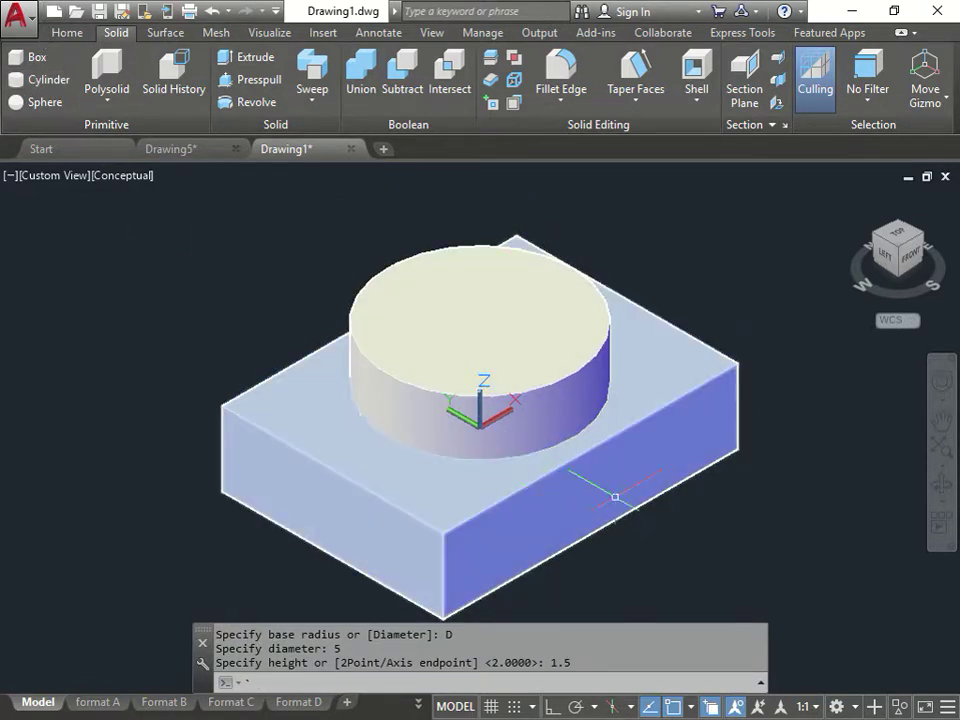
pyautogui.middleClick(508, 413)
pyautogui.press('Escape')
pyautogui.press('Escape')
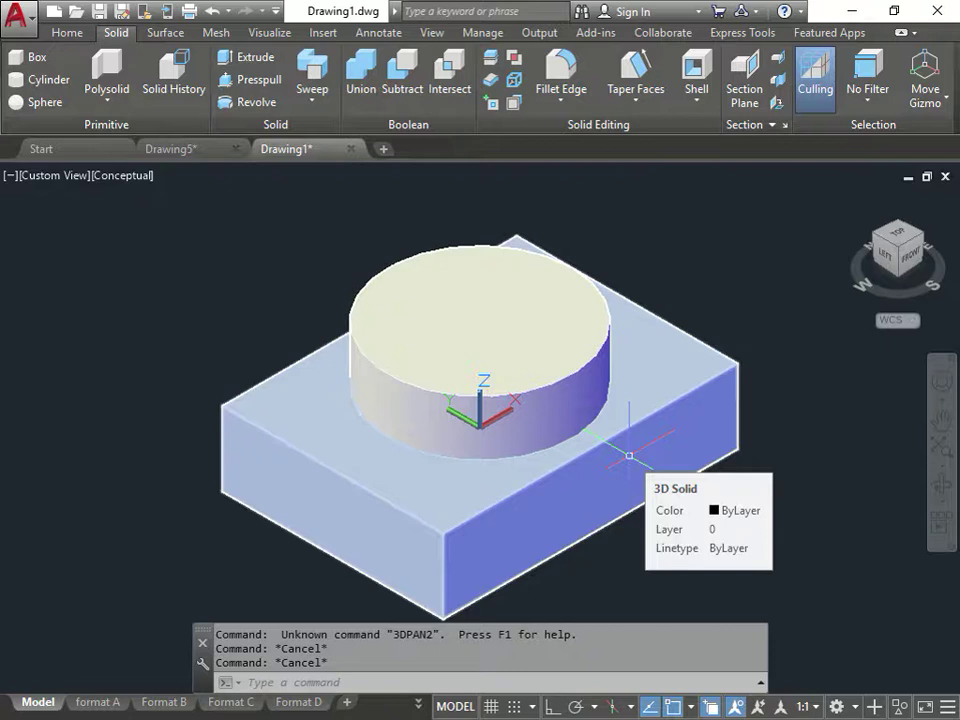
pyautogui.write('U')
pyautogui.press('Escape')
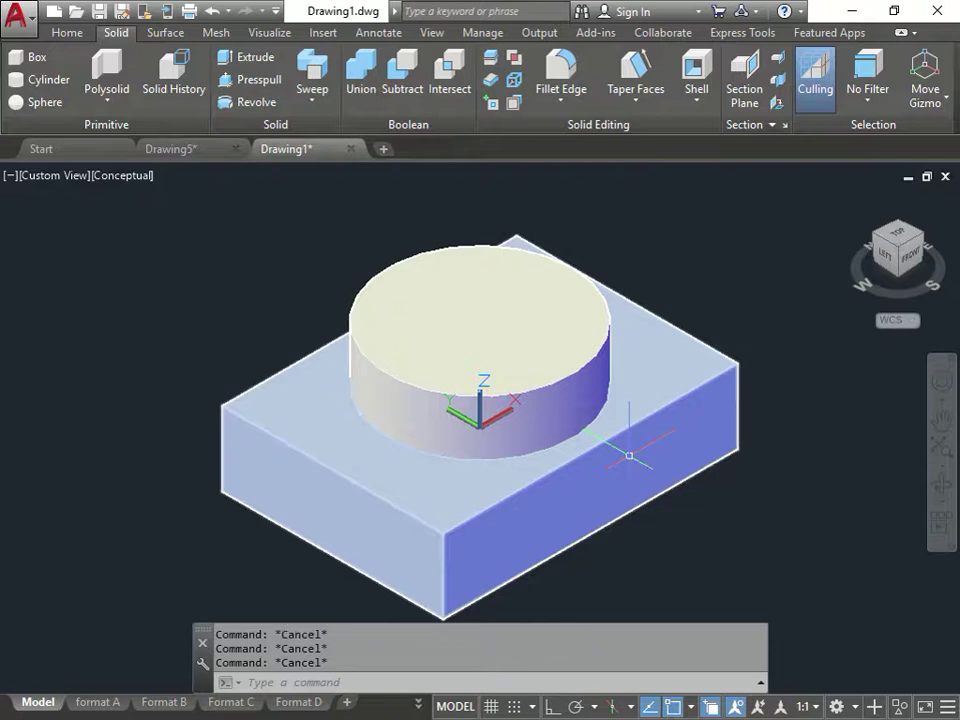
# Align the UCS to the box's front face using the UCS Face option.
pyautogui.write('UCS')
pyautogui.press('Return')
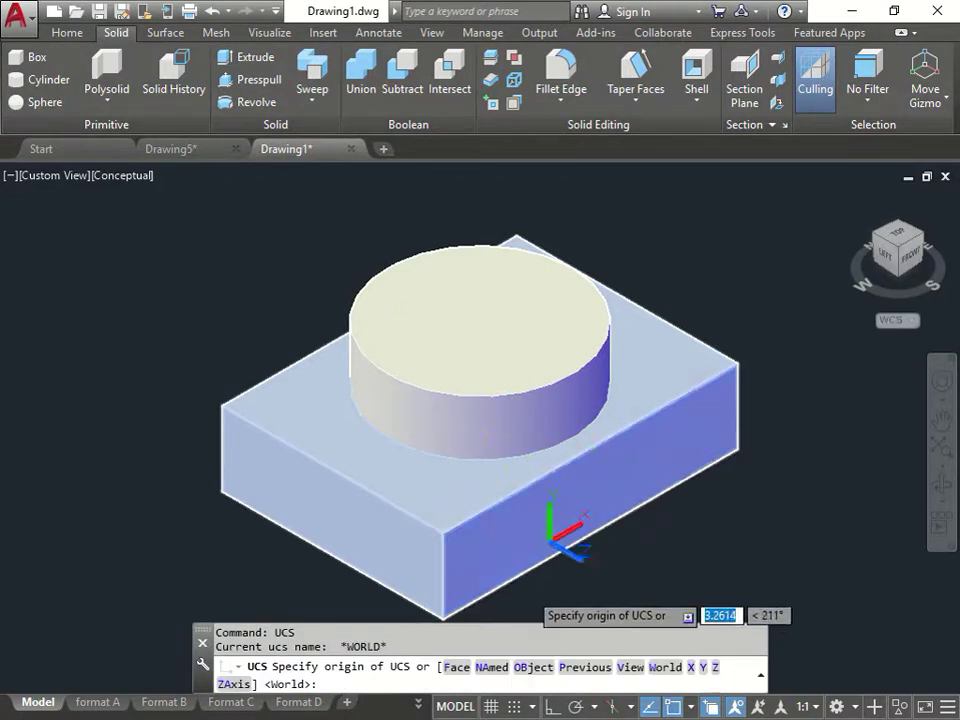
pyautogui.click(455, 668)
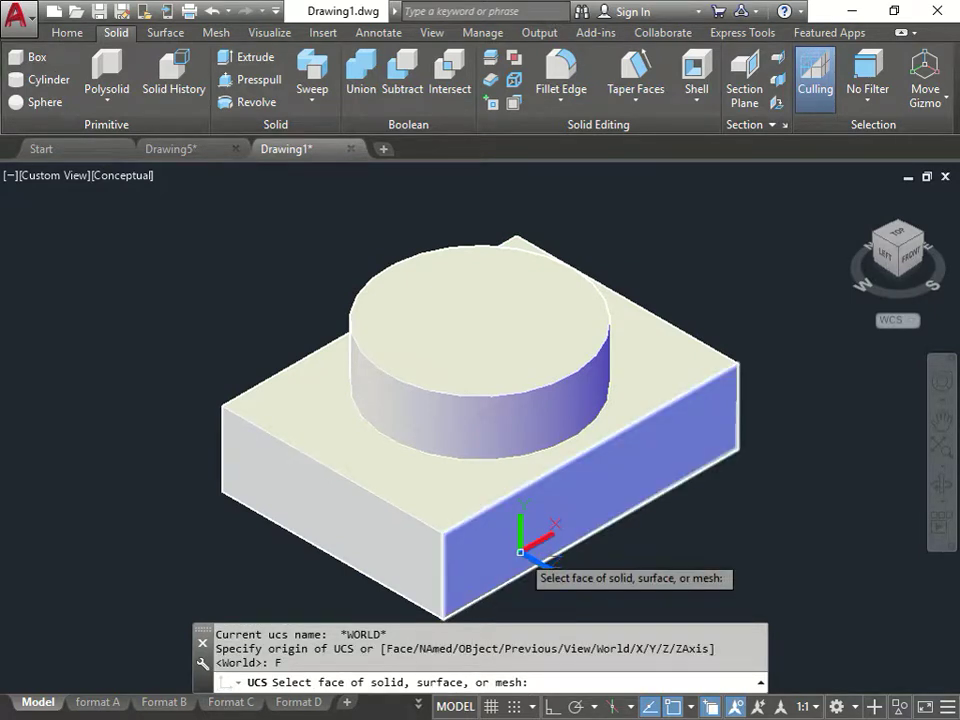
pyautogui.click(524, 558)
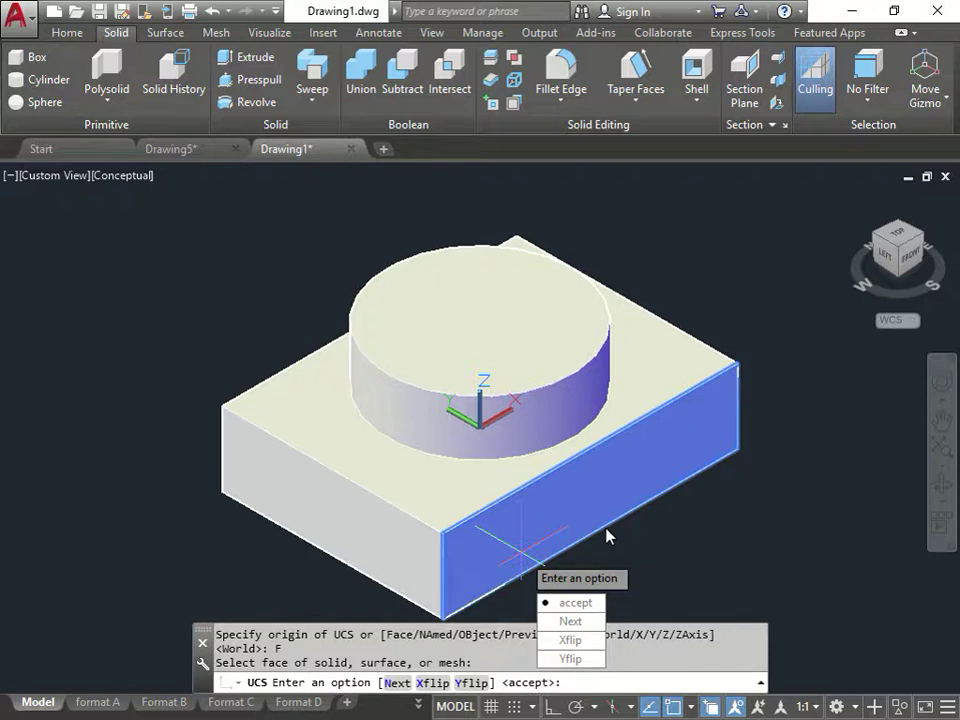
pyautogui.click(570, 621)
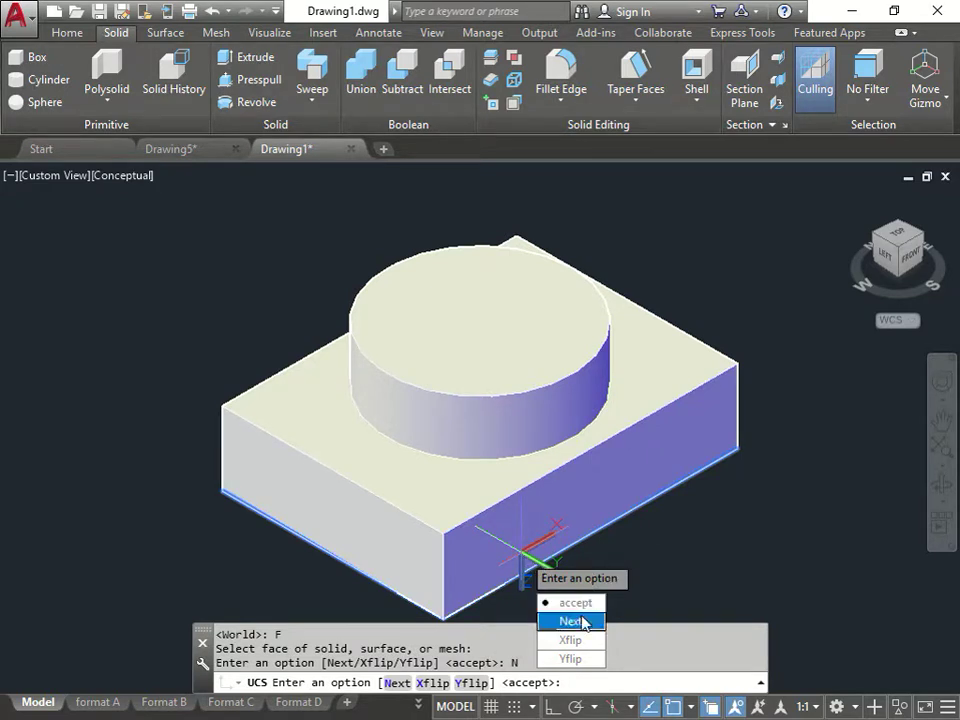
pyautogui.click(585, 622)
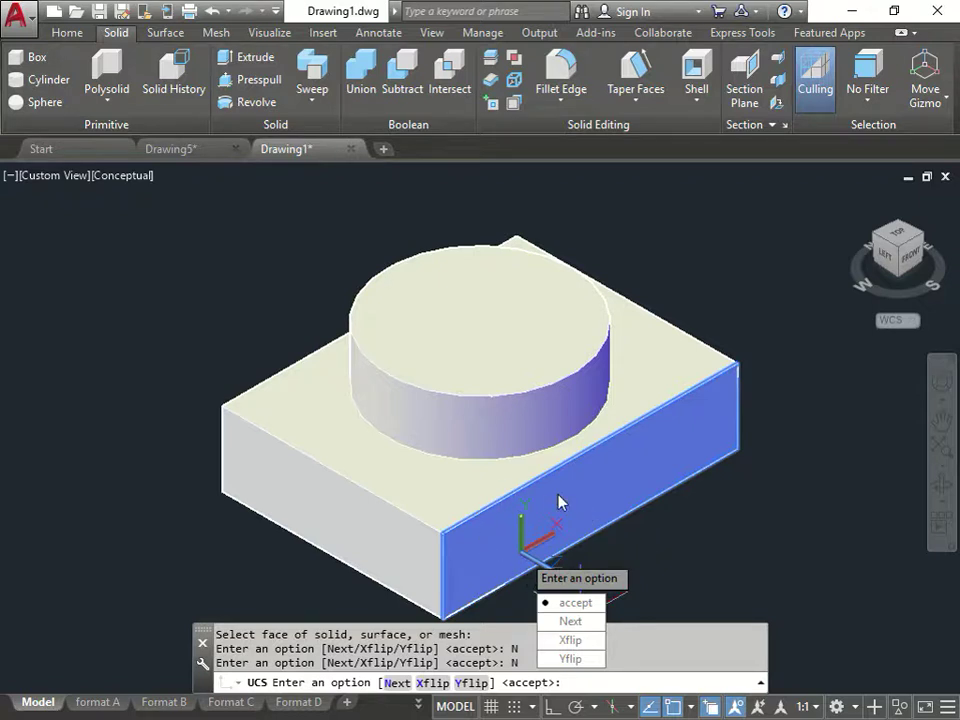
pyautogui.click(576, 603)
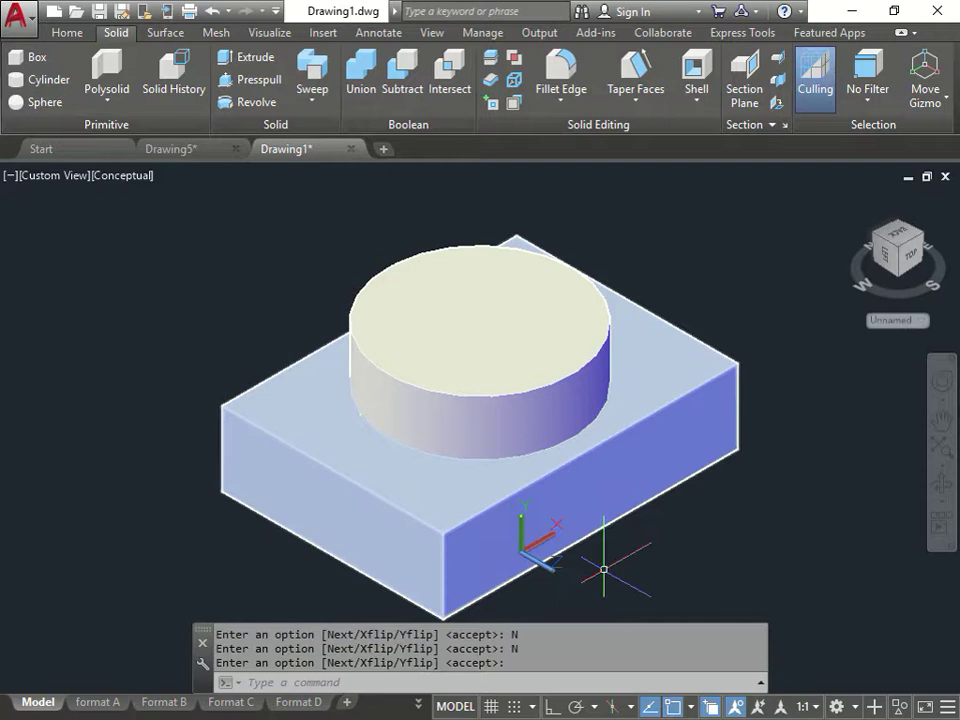
pyautogui.moveTo(604, 569); pyautogui.dragTo(518, 458, button='middle')
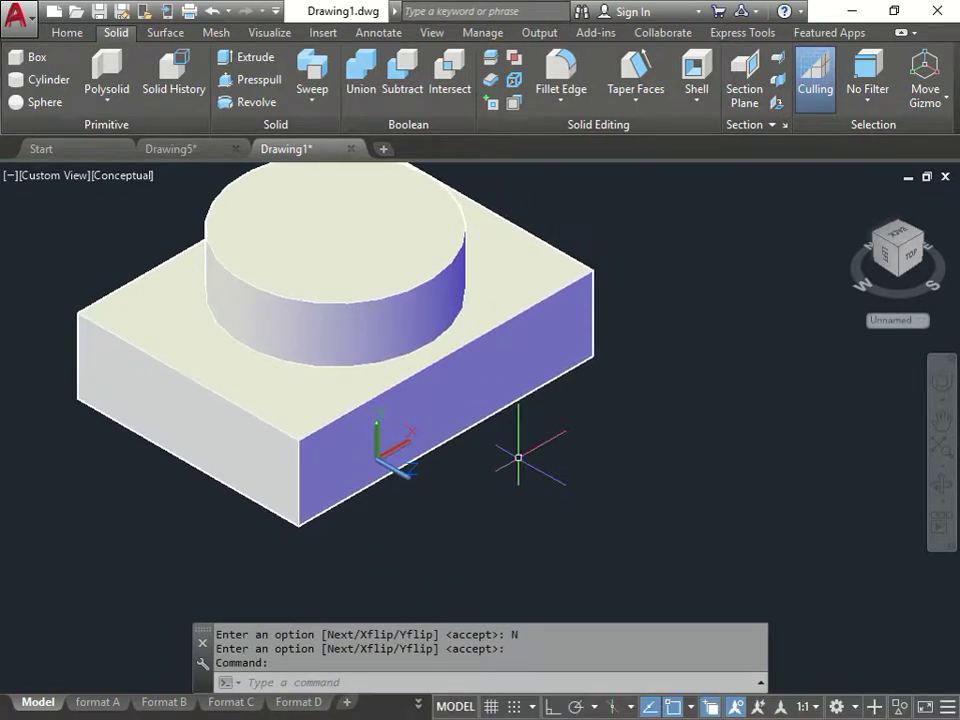
pyautogui.click(17, 81)
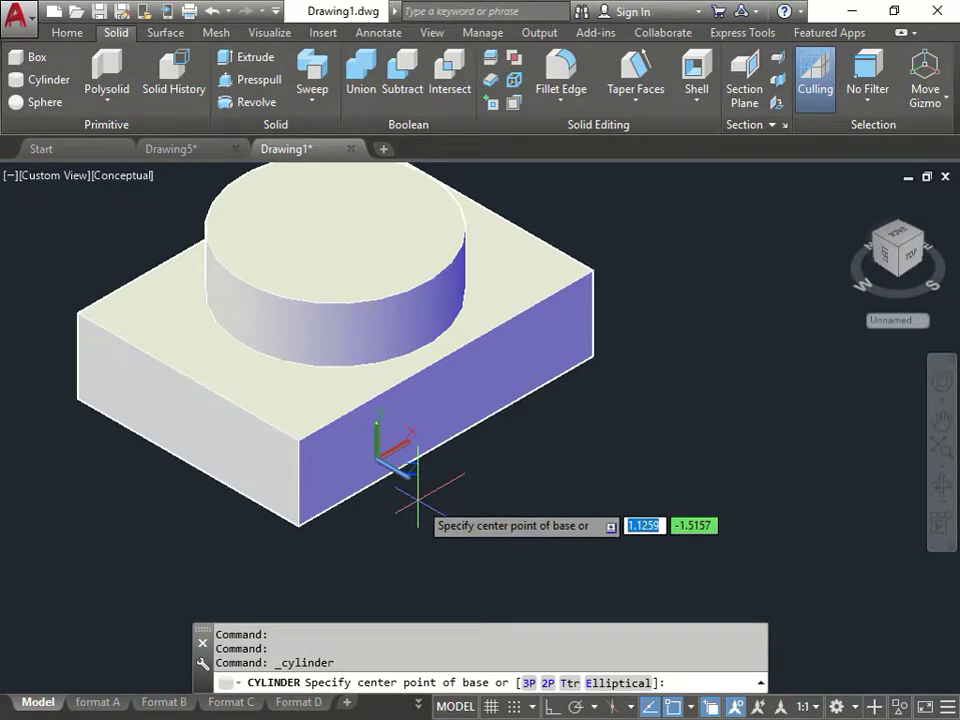
pyautogui.keyDown('shift'); pyautogui.rightClick(414, 540); pyautogui.keyUp('shift')
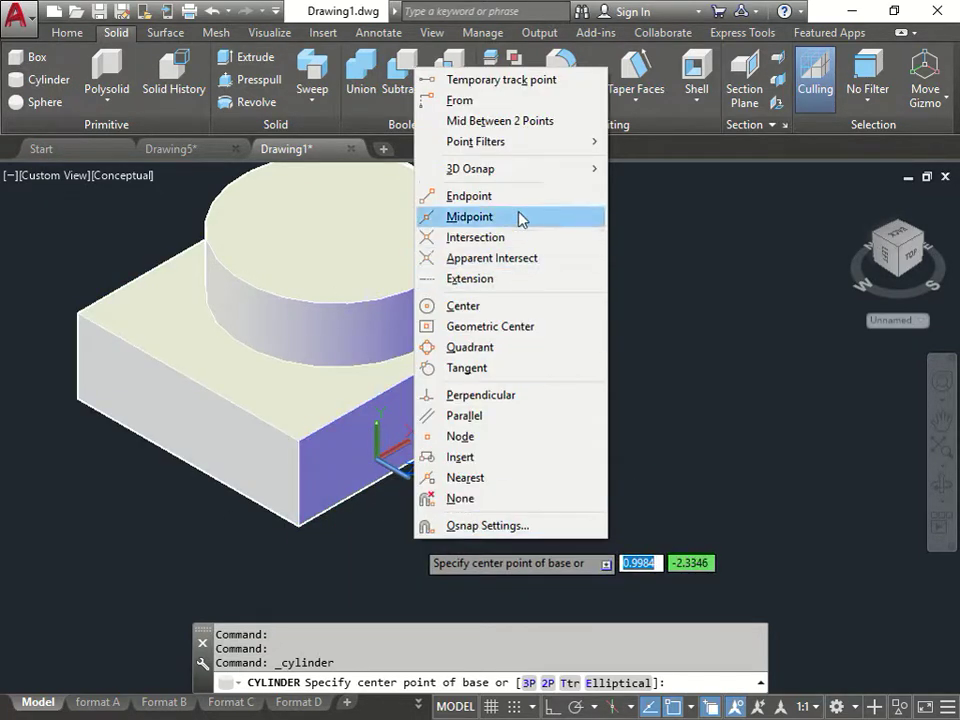
pyautogui.click(532, 122)
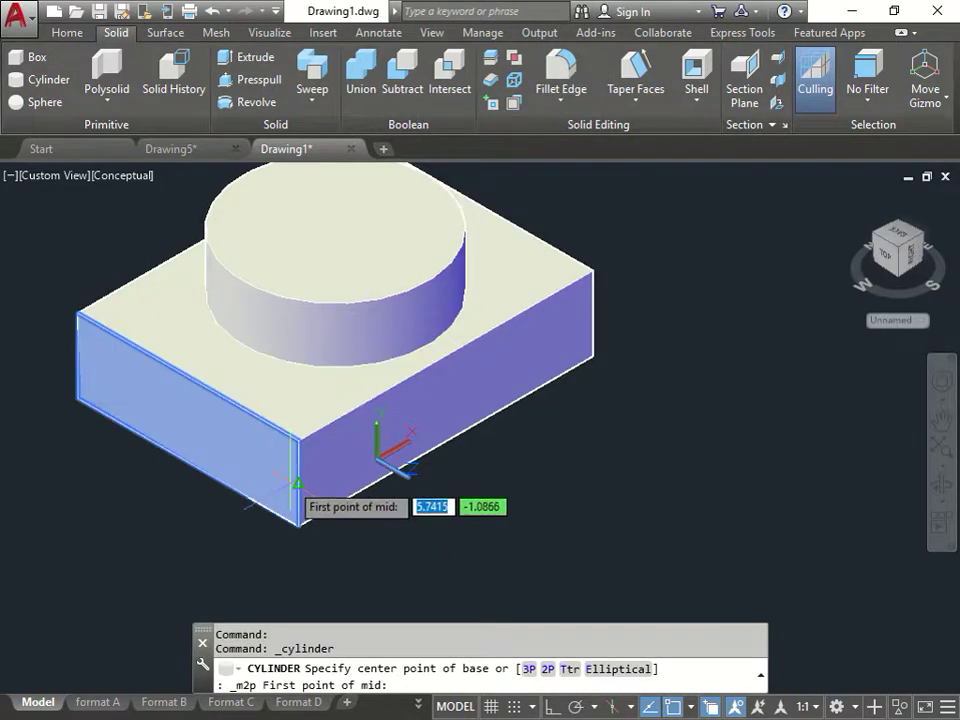
pyautogui.click(298, 483)
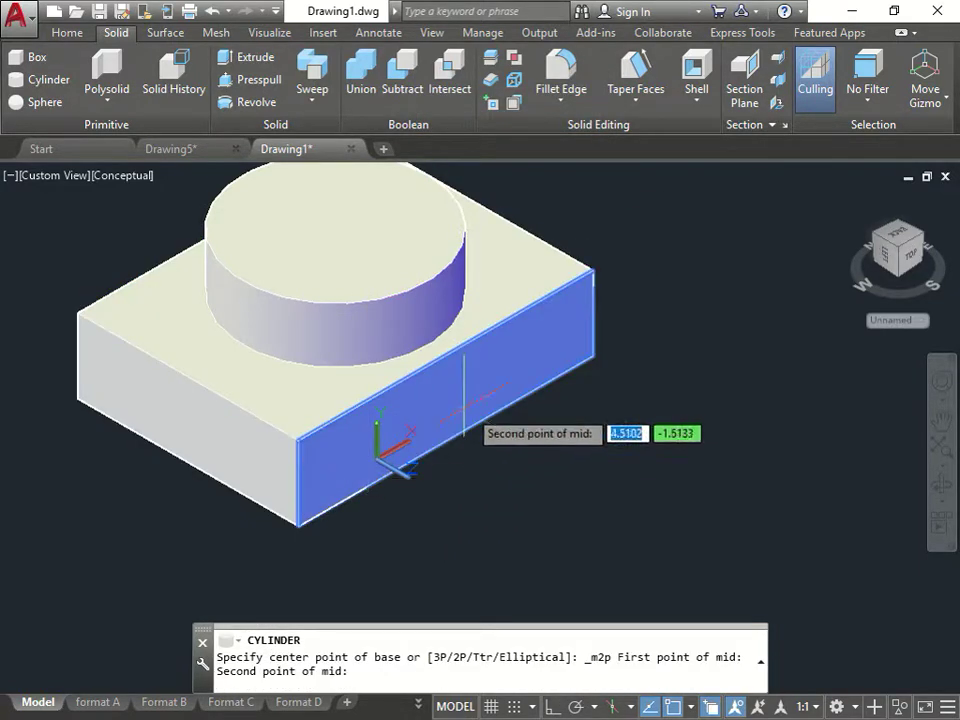
pyautogui.click(592, 315)
pyautogui.press('Escape')
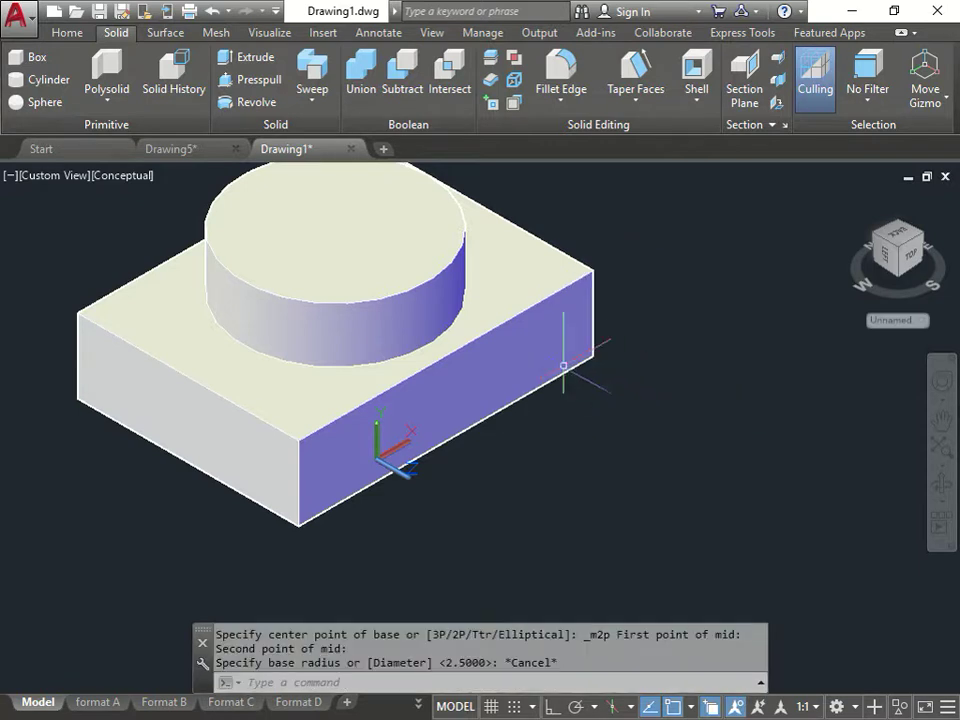
pyautogui.click(430, 280)
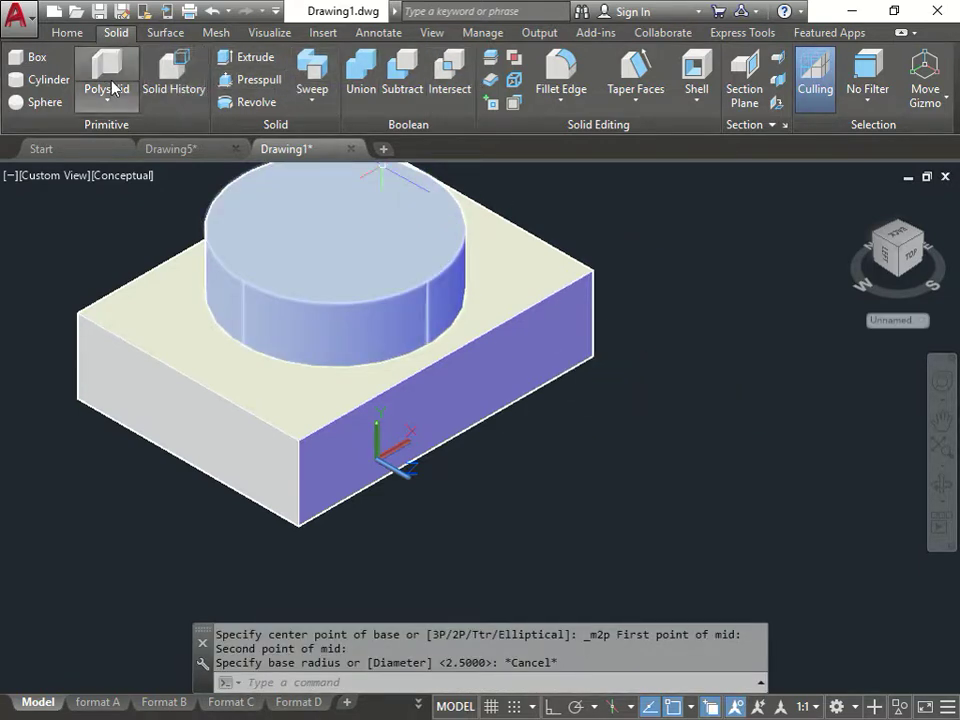
# Draw a 1.5-diameter, 1-high cylinder centred between the side face's opposite corners.
pyautogui.click(42, 80)
pyautogui.keyDown('shift'); pyautogui.rightClick(370, 540); pyautogui.keyUp('shift')
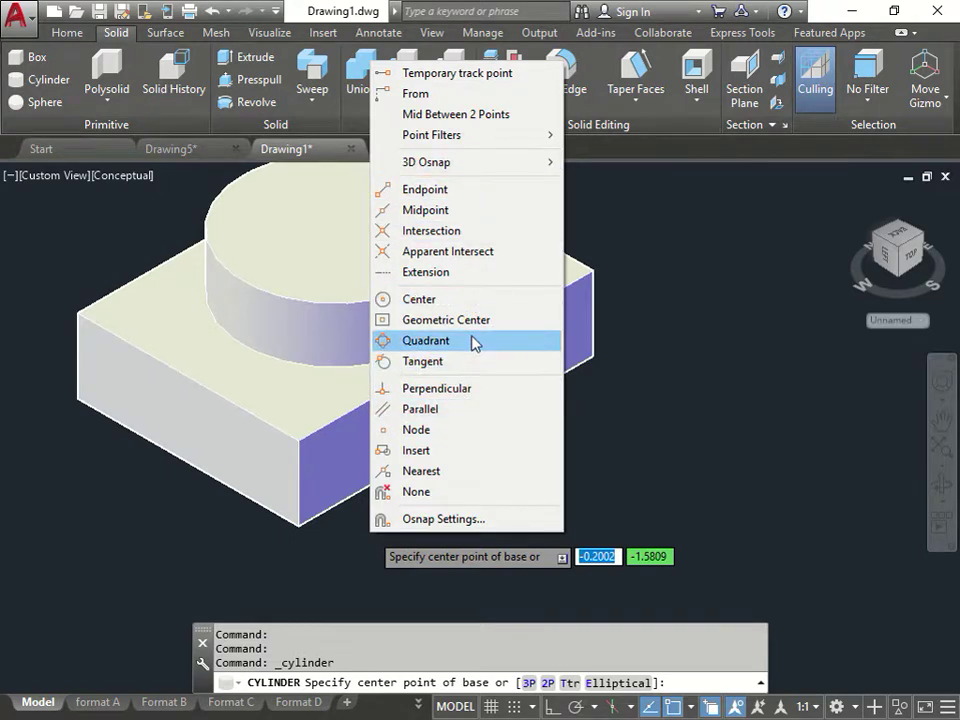
pyautogui.click(470, 114)
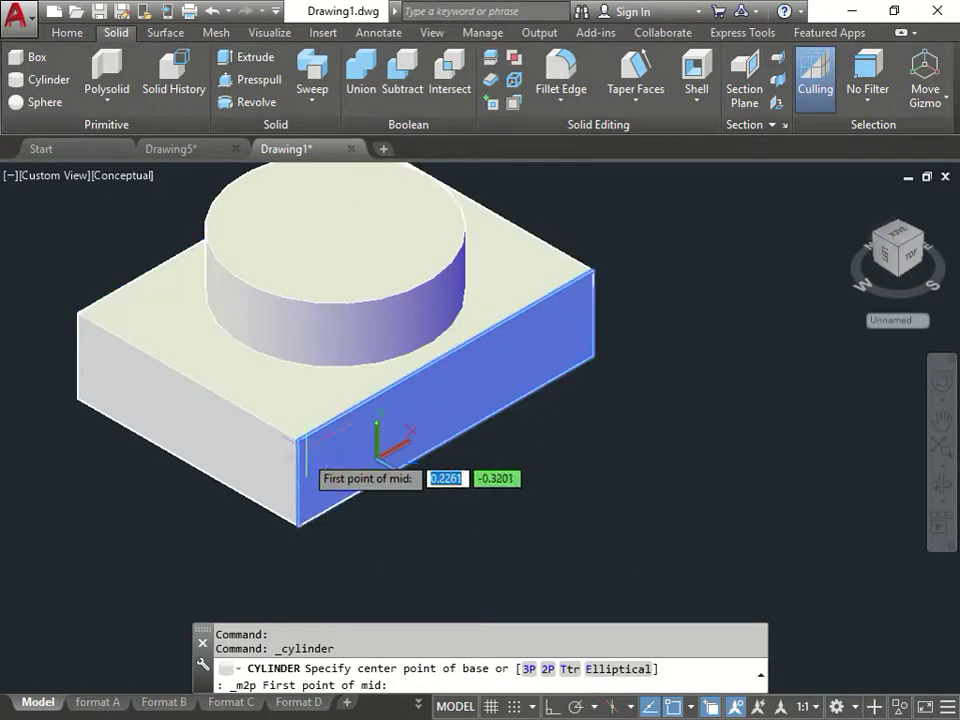
pyautogui.click(298, 484)
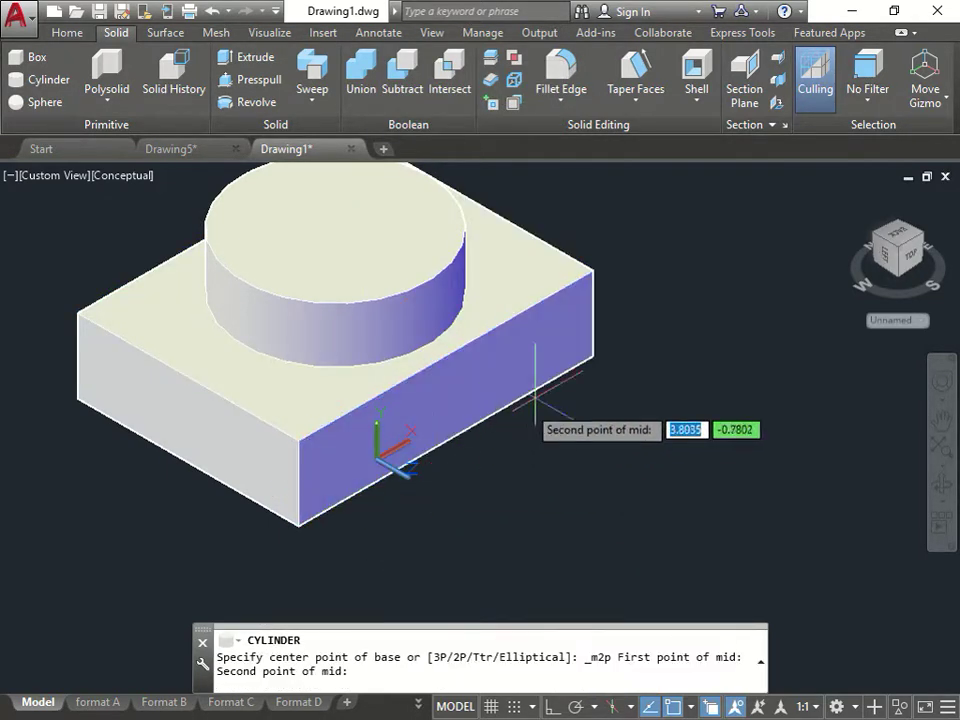
pyautogui.click(593, 315)
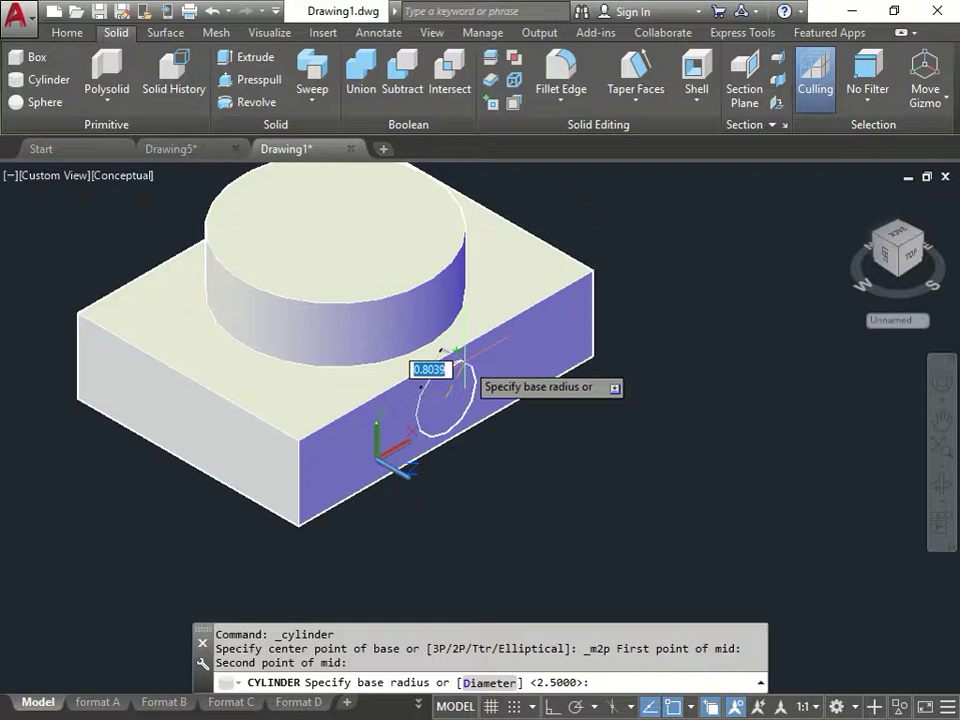
pyautogui.write('D')
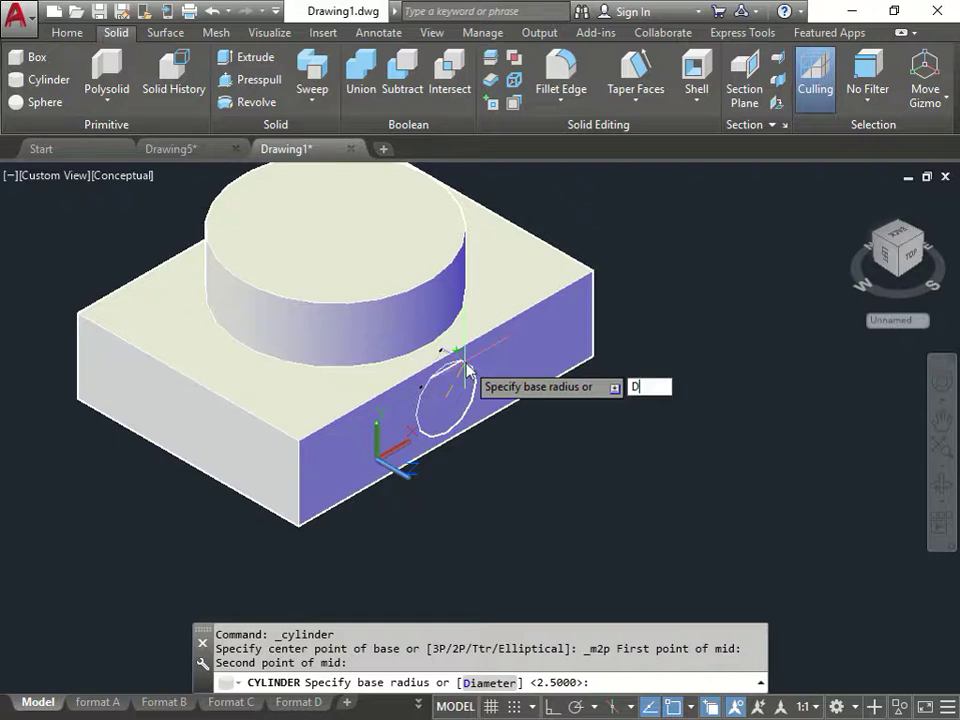
pyautogui.press('Return')
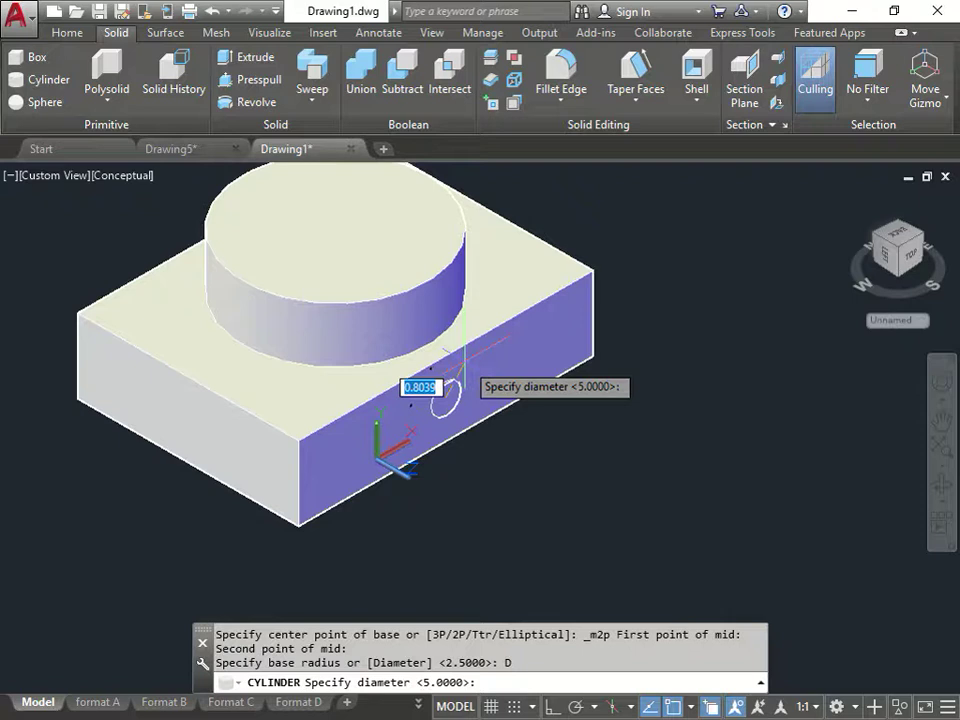
pyautogui.write('1.5')
pyautogui.press('Return')
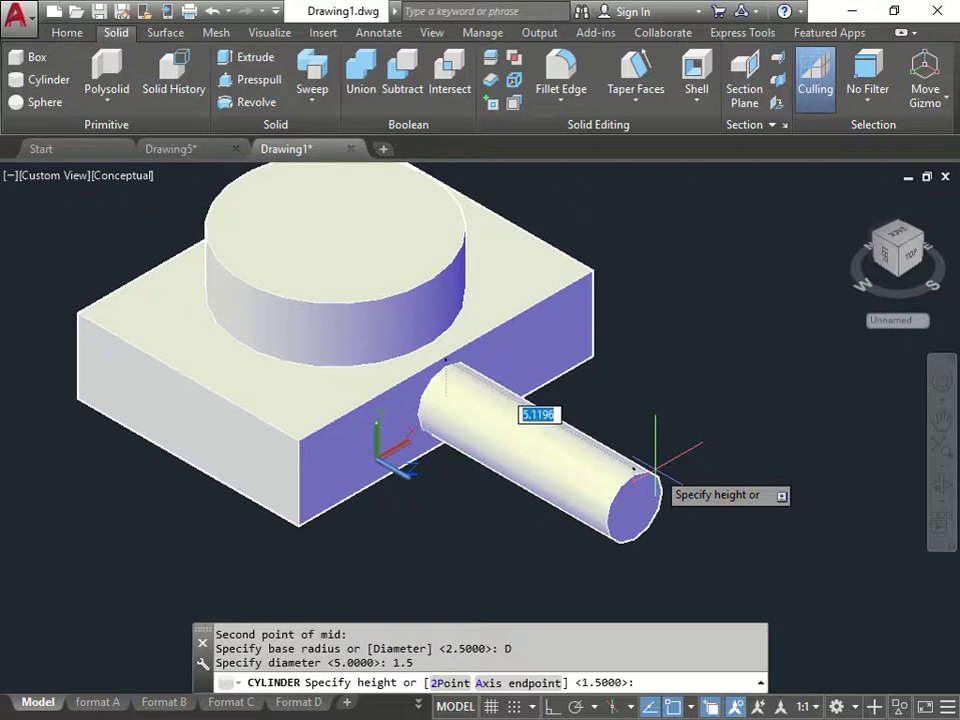
pyautogui.write('1')
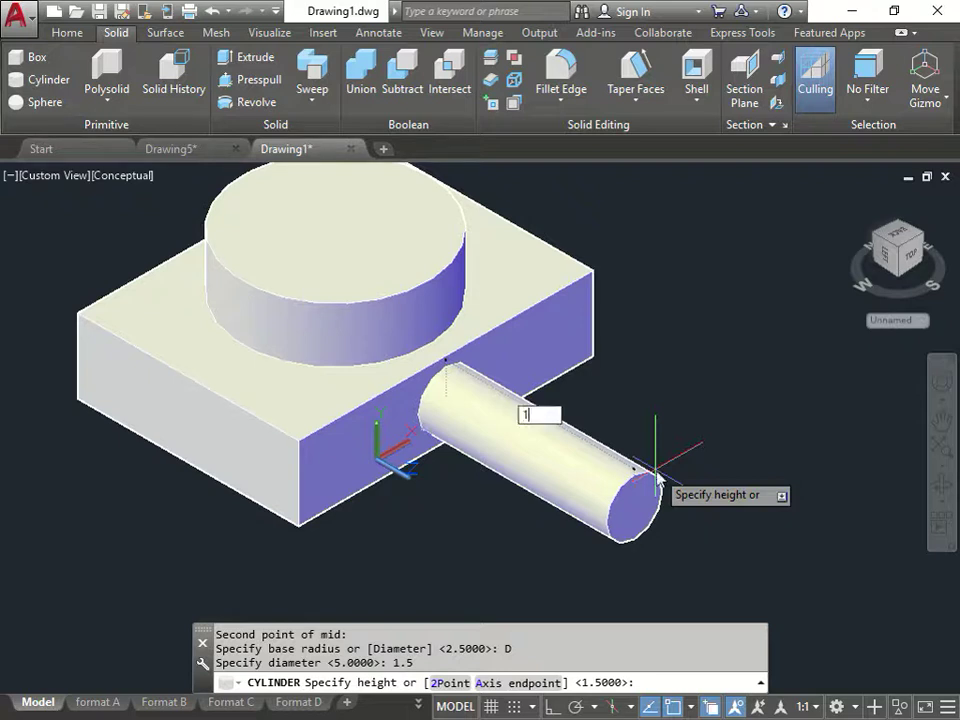
pyautogui.press('Return')
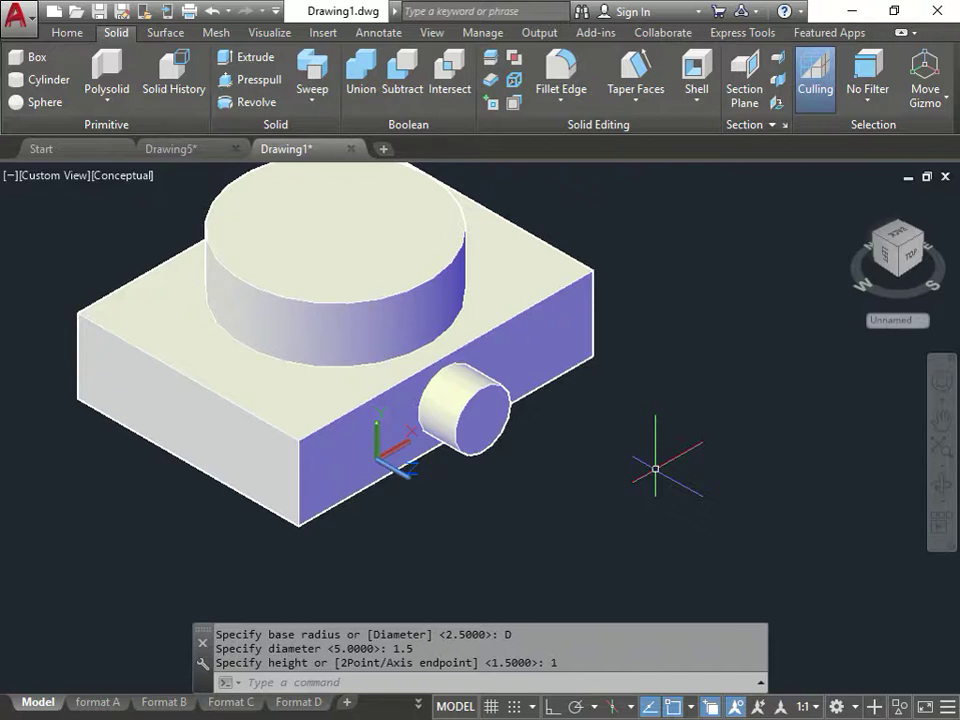
# Union the box, the top boss and the side cylinder by window-selecting all three solids.
pyautogui.scroll(-2, 565, 425)
pyautogui.press('Escape')
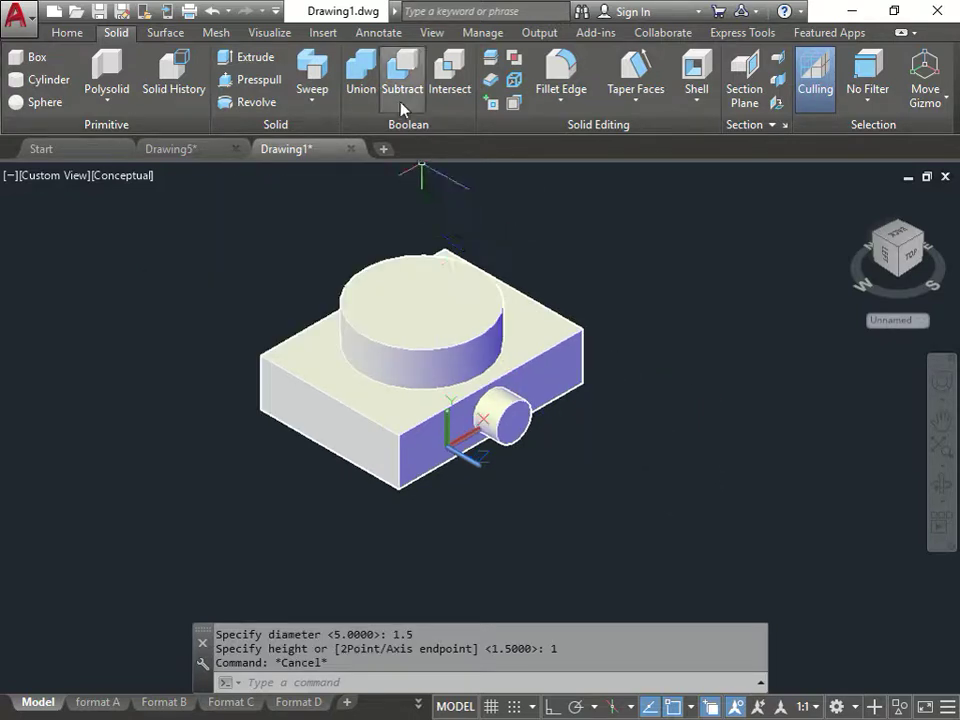
pyautogui.click(361, 72)
pyautogui.click(617, 249)
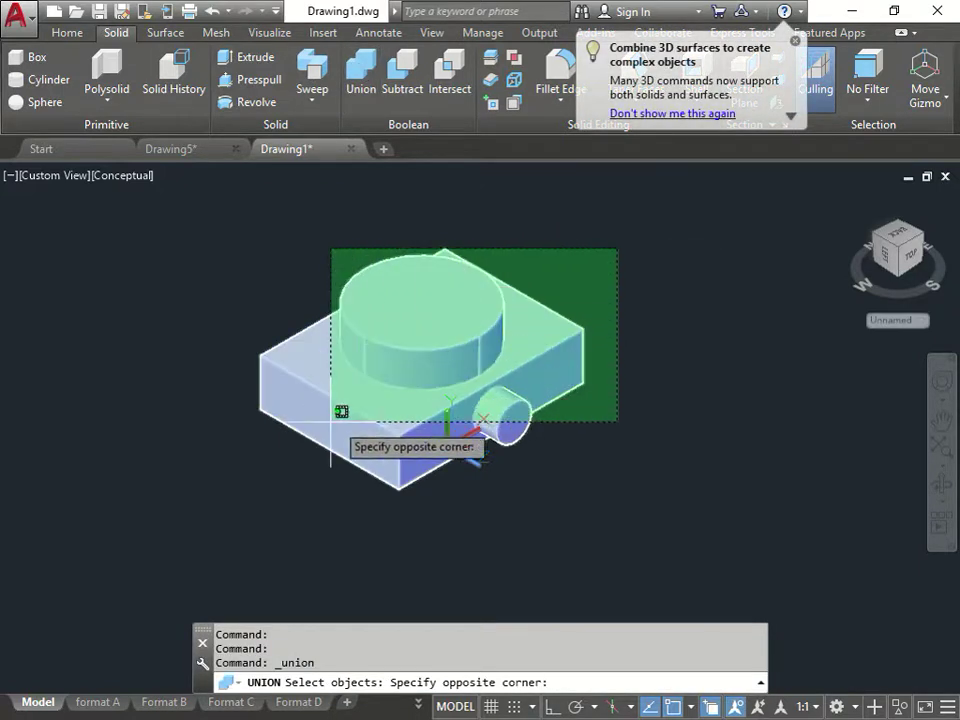
pyautogui.click(258, 441)
pyautogui.press('Return')
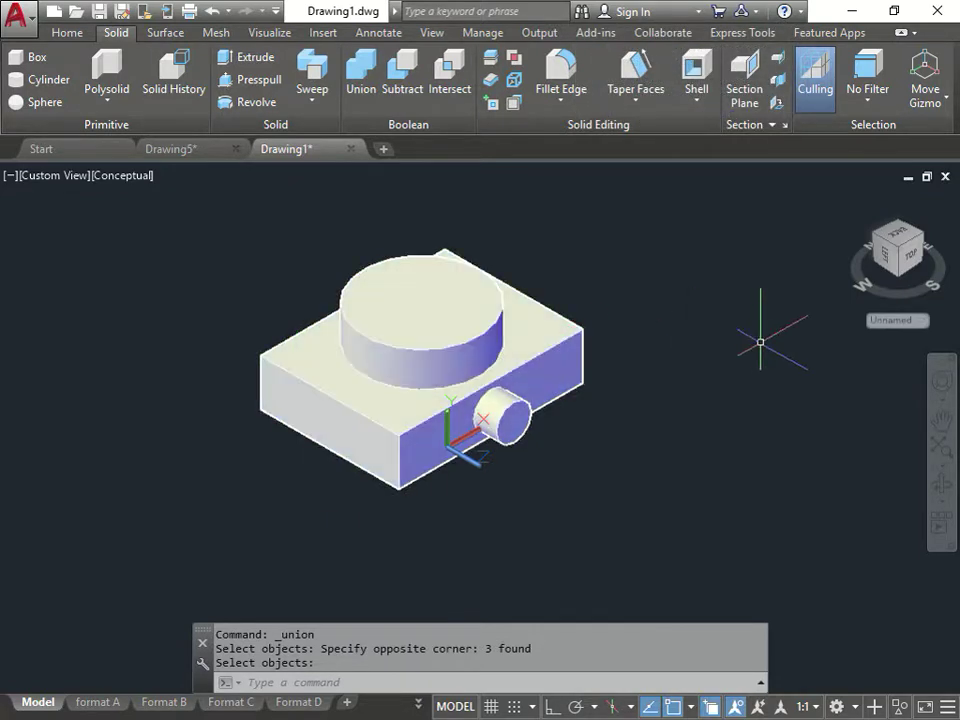
# Start a Shell on the merged solid, removing the block's left end and both cylinder end faces.
pyautogui.click(694, 78)
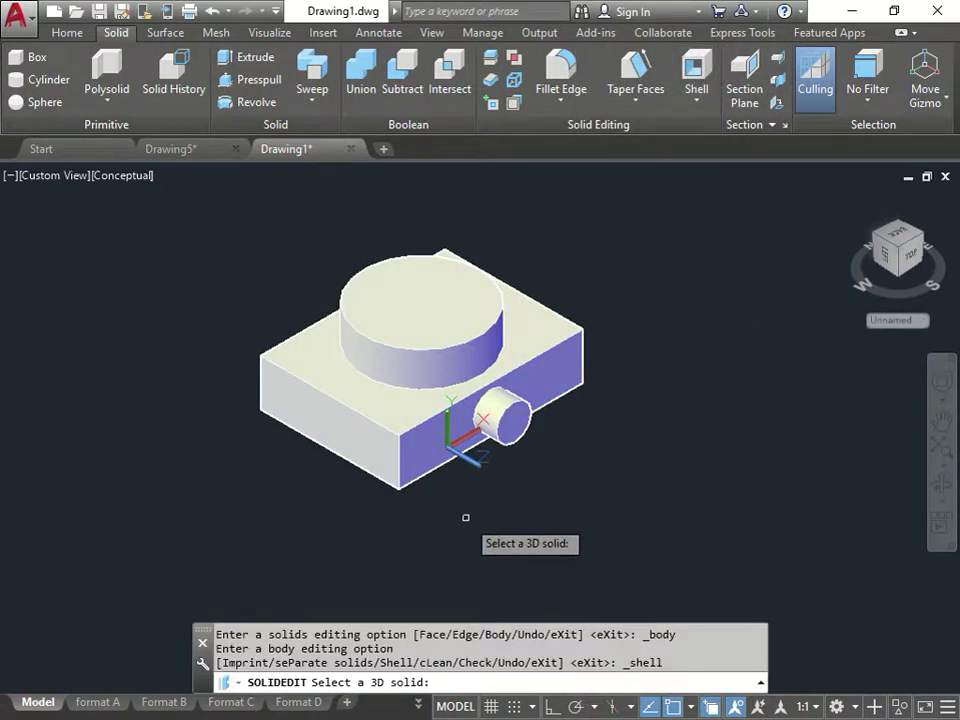
pyautogui.click(353, 415)
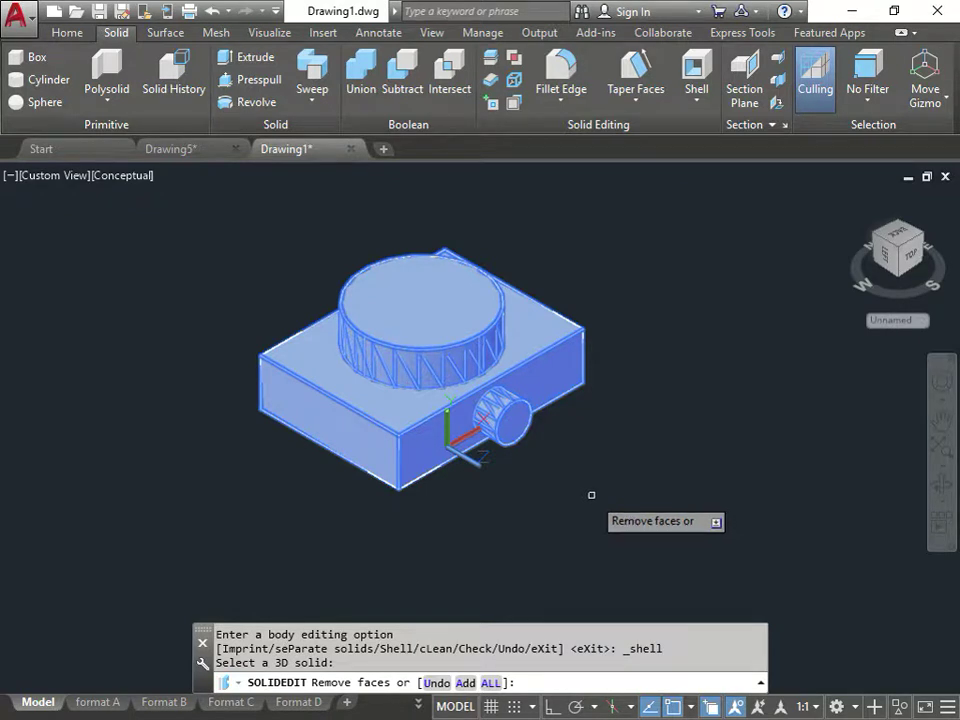
pyautogui.keyDown('shift'); pyautogui.moveTo(478, 523); pyautogui.dragTo(430, 455, button='middle'); pyautogui.keyUp('shift')
pyautogui.click(300, 383)
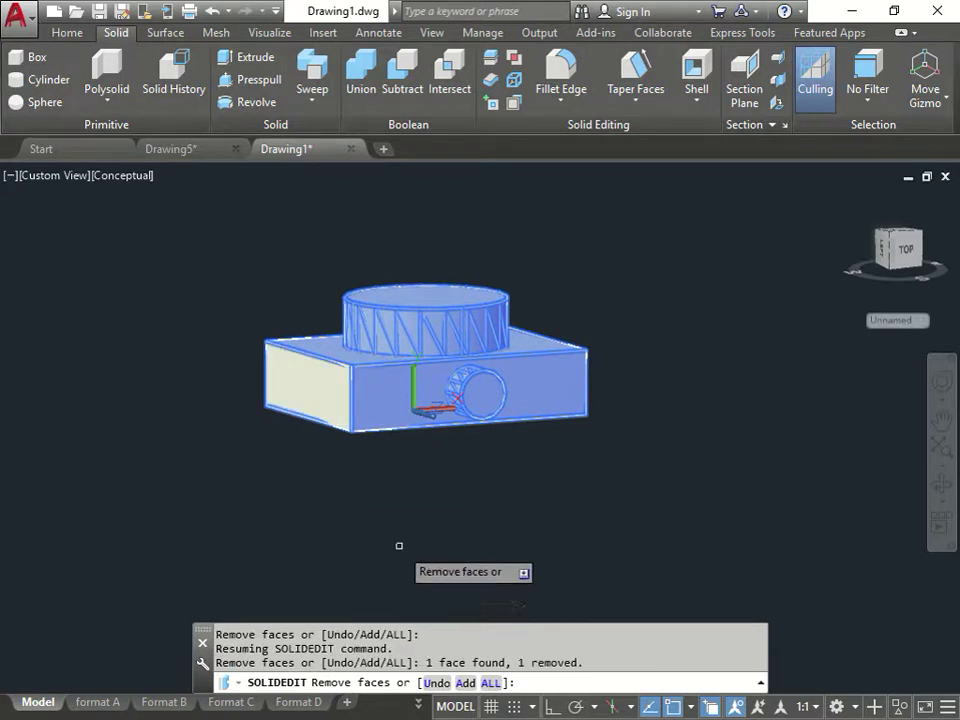
pyautogui.keyDown('shift'); pyautogui.moveTo(396, 544); pyautogui.dragTo(483, 507, button='middle'); pyautogui.keyUp('shift')
pyautogui.scroll(5, 534, 386)
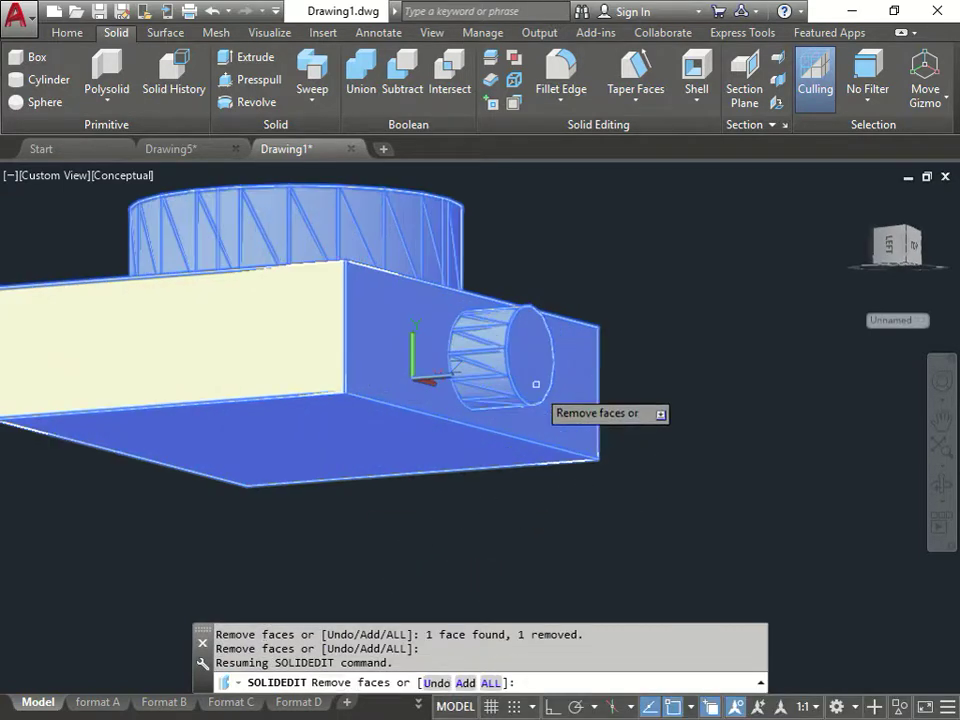
pyautogui.click(540, 334)
pyautogui.keyDown('shift'); pyautogui.moveTo(552, 494); pyautogui.dragTo(459, 549, button='middle'); pyautogui.keyUp('shift')
pyautogui.scroll(-5, 456, 544)
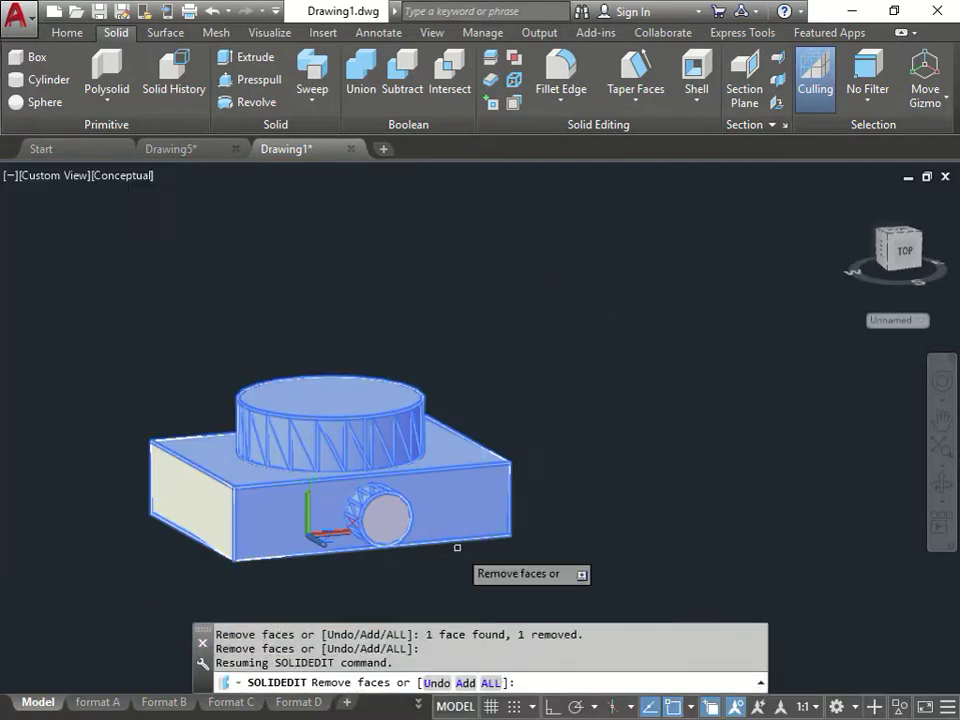
pyautogui.click(343, 393)
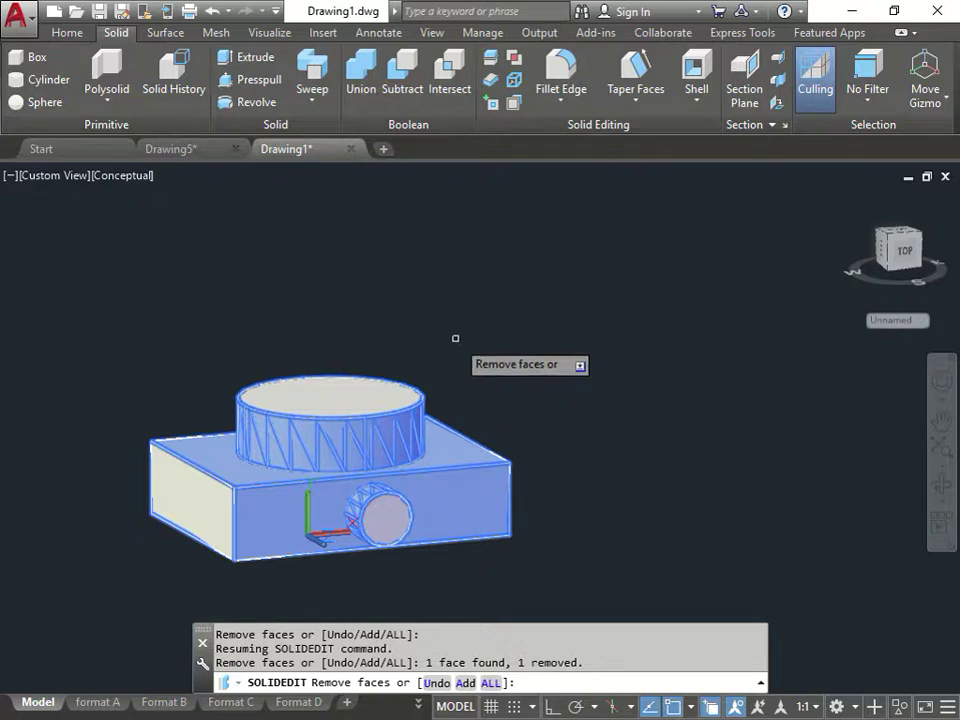
# Apply a .25 shell offset thickness and exit solid editing.
pyautogui.press('Return')
pyautogui.write('.25')
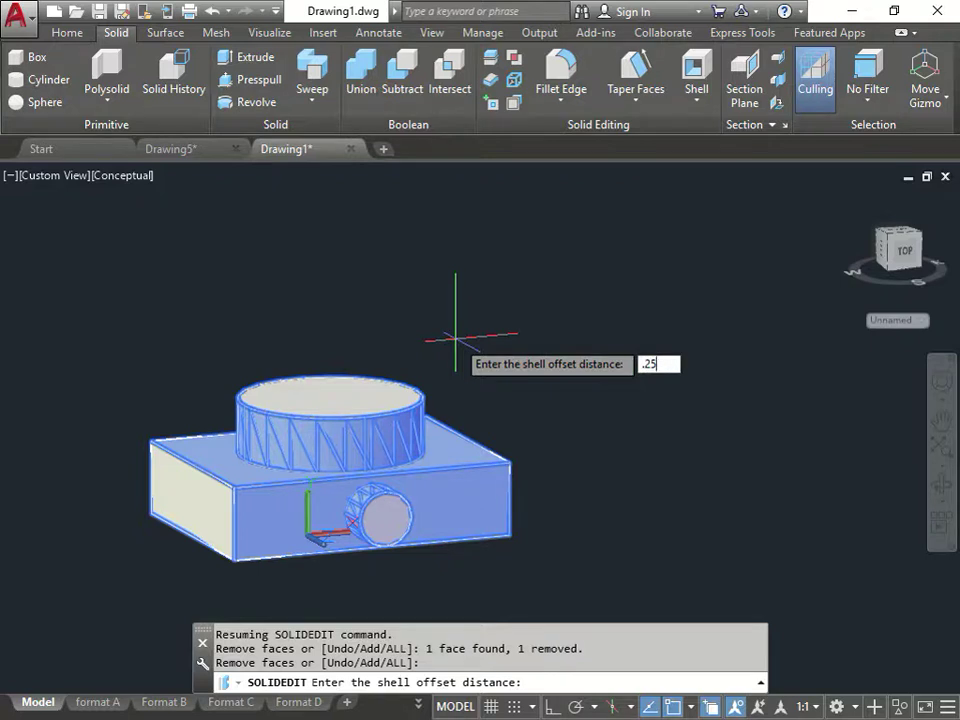
pyautogui.press('Return')
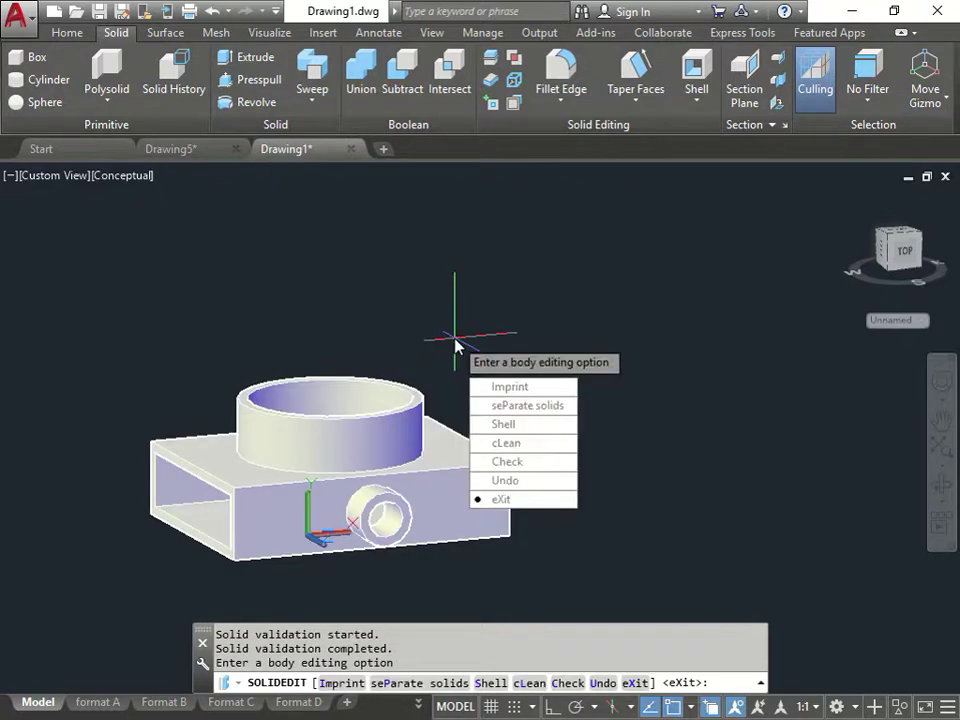
pyautogui.click(503, 499)
pyautogui.click(517, 461)
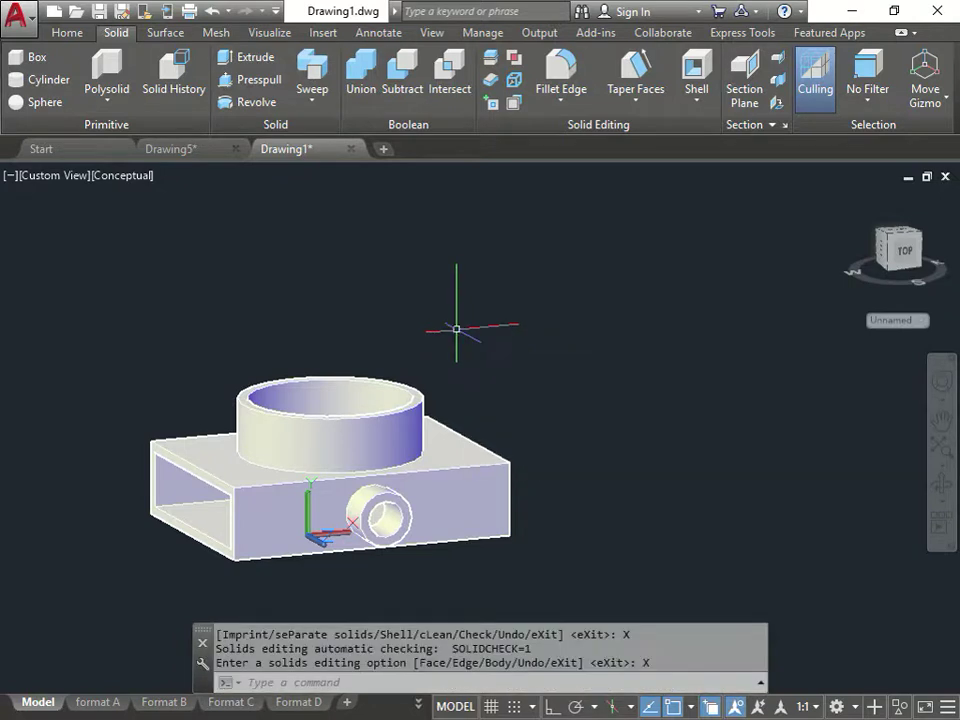
# Orbit the hollow shell to inspect it from the side and look into the hollow.
pyautogui.keyDown('shift'); pyautogui.moveTo(379, 340); pyautogui.dragTo(390, 500, button='middle'); pyautogui.keyUp('shift')
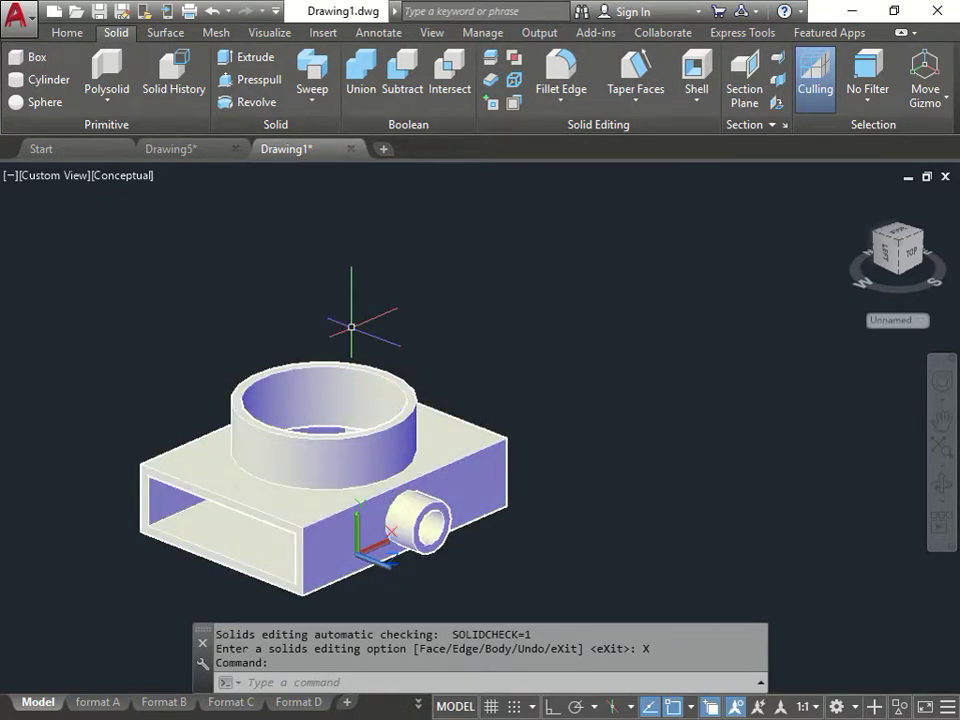
pyautogui.press('Escape')
pyautogui.keyDown('shift'); pyautogui.moveTo(338, 458); pyautogui.dragTo(470, 619, button='middle'); pyautogui.keyUp('shift')
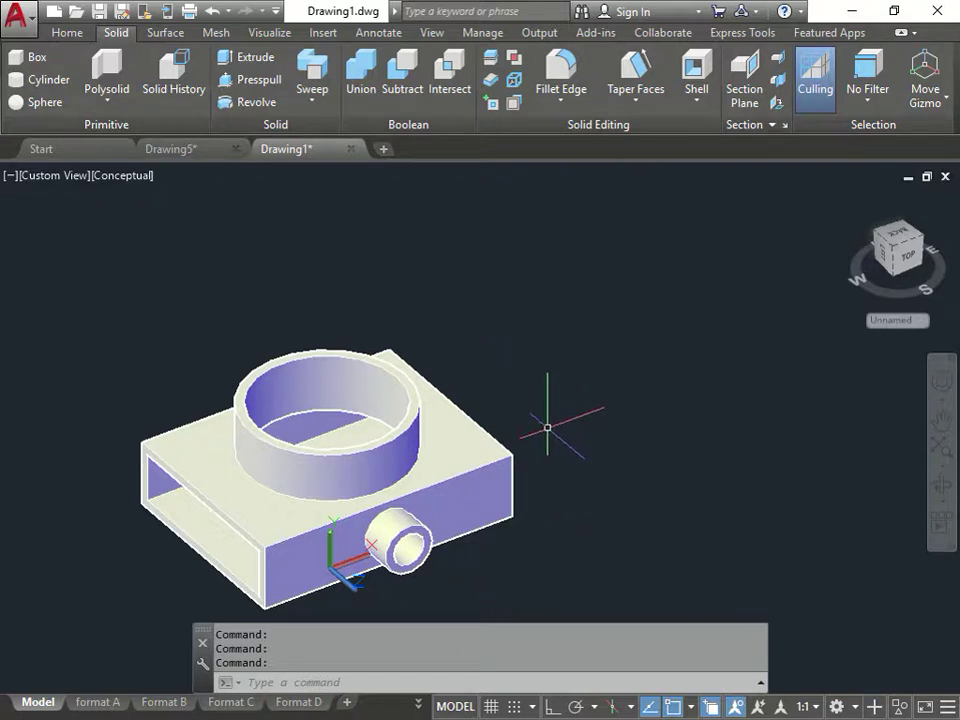
pyautogui.keyDown('shift'); pyautogui.moveTo(521, 411); pyautogui.dragTo(475, 438, button='middle'); pyautogui.keyUp('shift')
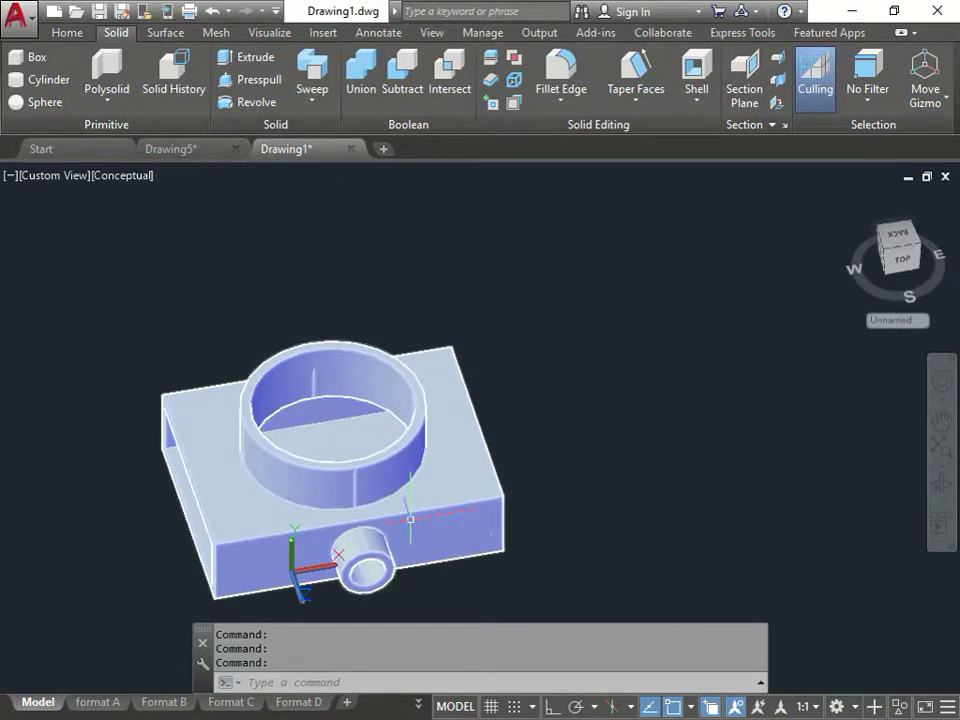
pyautogui.moveTo(410, 519)
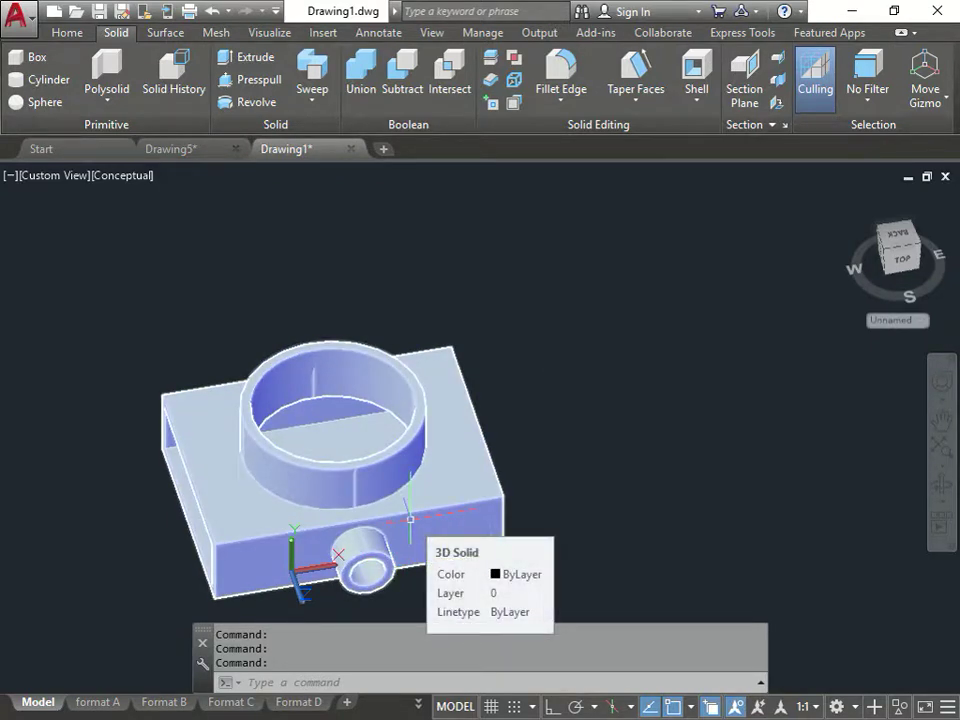
# Reset the coordinate system to World with UCS, W.
pyautogui.press('Escape')
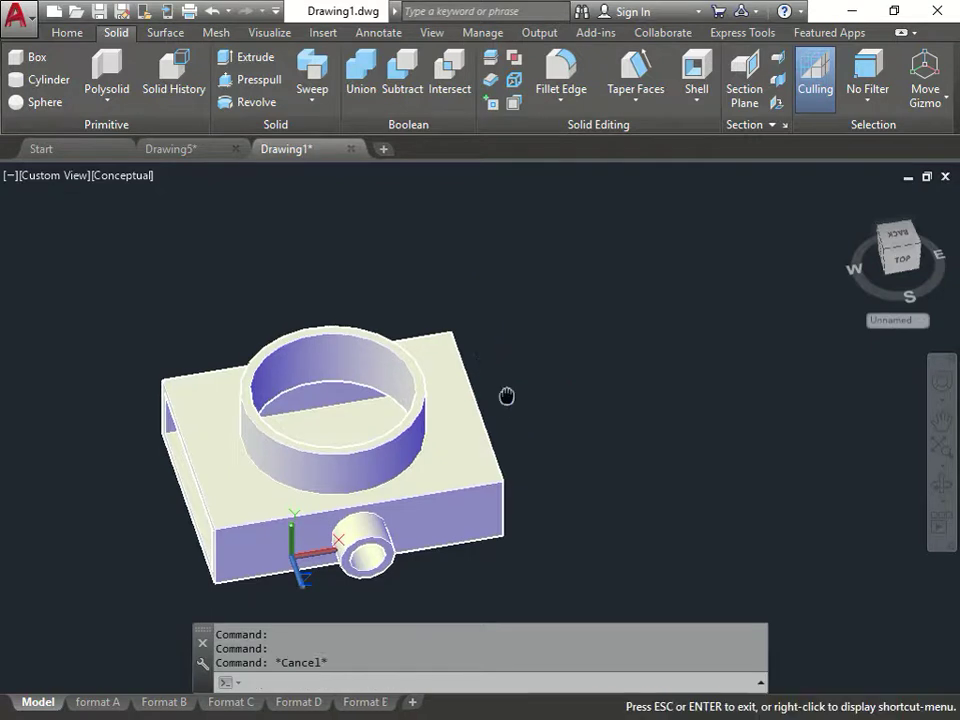
pyautogui.moveTo(506, 392); pyautogui.dragTo(565, 229, button='middle')
pyautogui.press('Escape')
pyautogui.moveTo(467, 439); pyautogui.dragTo(482, 474, button='middle')
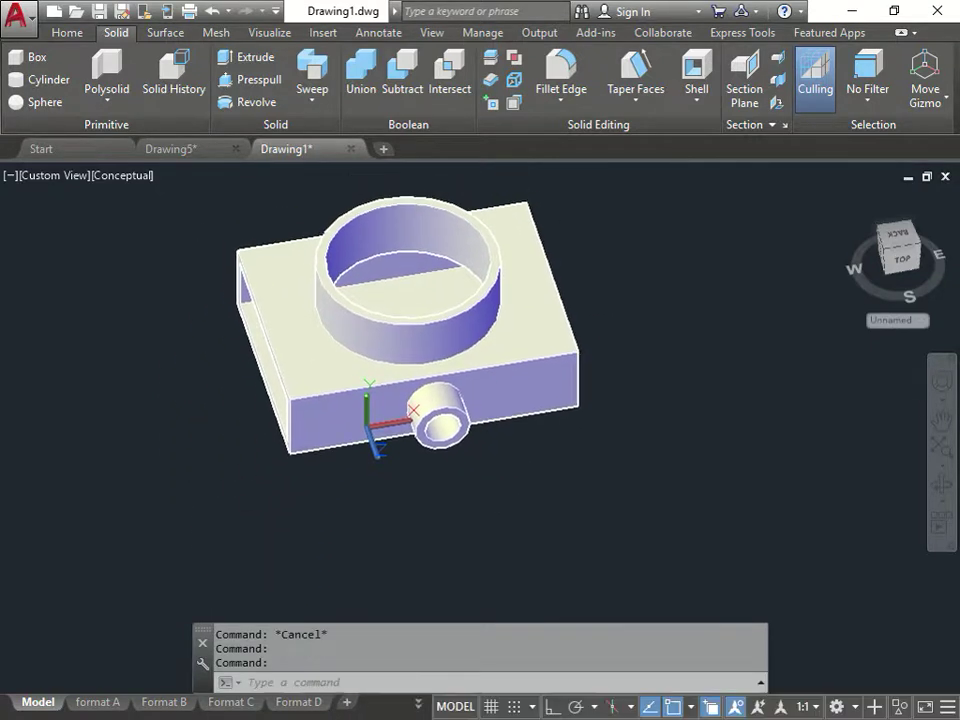
pyautogui.click(840, 201)
pyautogui.press('Escape')
pyautogui.moveTo(851, 199)
pyautogui.keyDown('shift'); pyautogui.mouseDown(button='middle')
pyautogui.moveTo(829, 210)
pyautogui.moveTo(700, 410)
pyautogui.mouseUp(button='middle'); pyautogui.keyUp('shift')
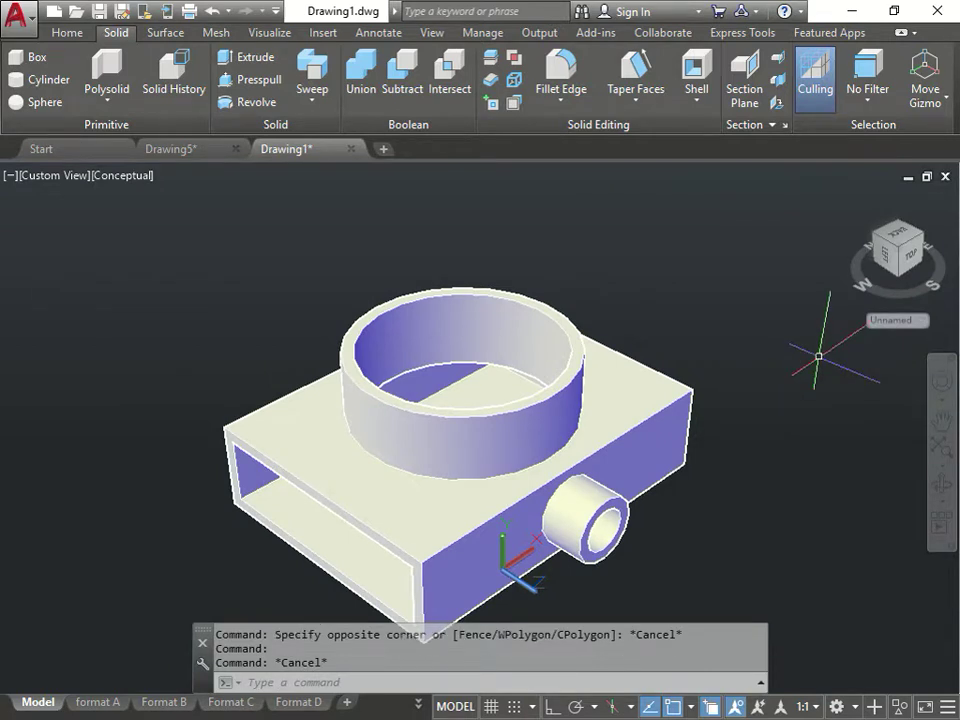
pyautogui.write('UCS')
pyautogui.press('Return')
pyautogui.write('W')
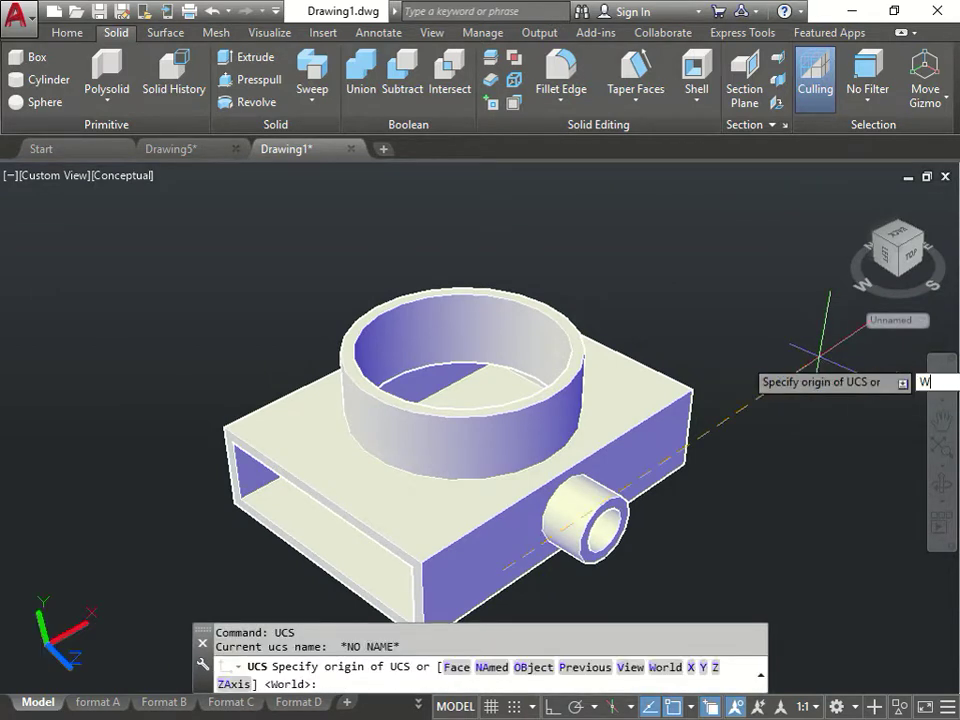
pyautogui.press('Return')
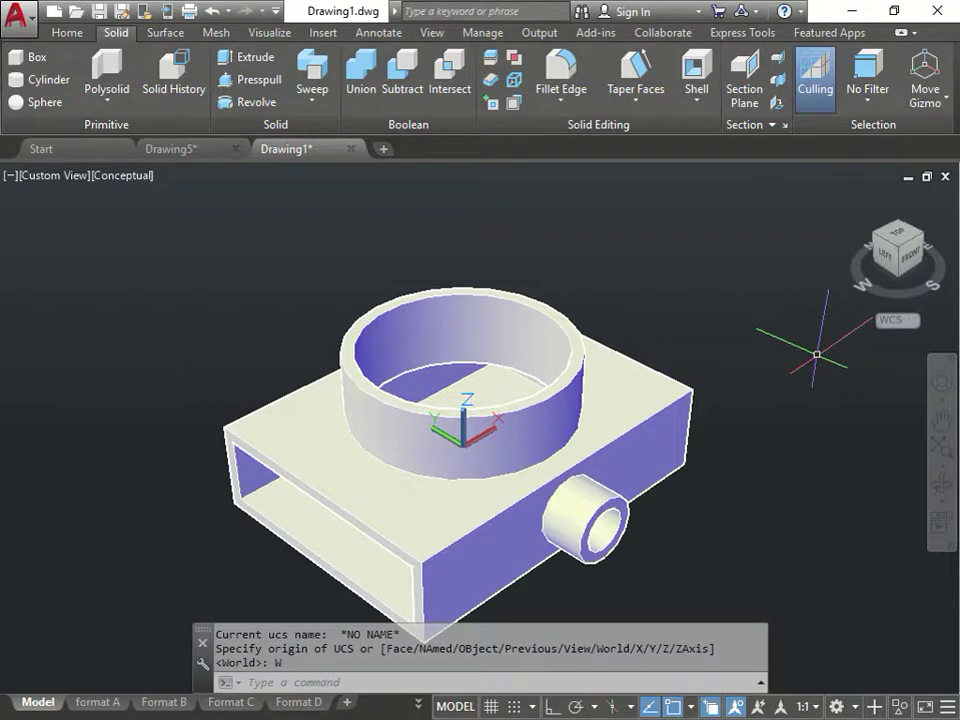
# Orbit and zoom to face the small boss on the box's front.
pyautogui.press('Escape')
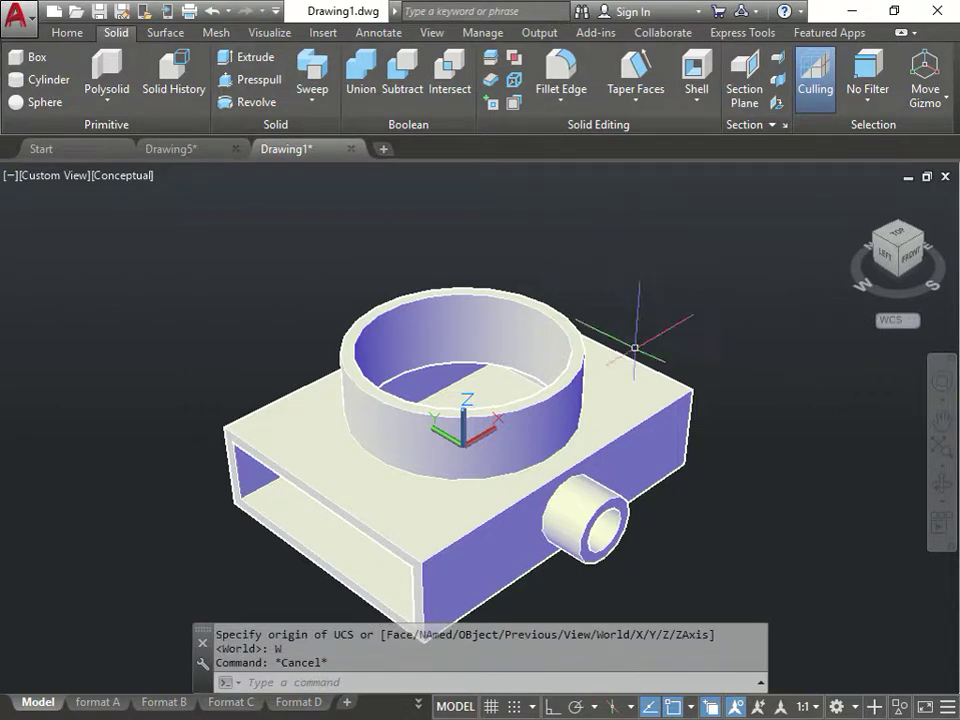
pyautogui.keyDown('shift'); pyautogui.moveTo(581, 426); pyautogui.dragTo(420, 381, button='middle'); pyautogui.keyUp('shift')
pyautogui.scroll(3, 395, 540)
pyautogui.moveTo(395, 540); pyautogui.dragTo(500, 354, button='middle')
pyautogui.keyDown('shift'); pyautogui.moveTo(430, 421); pyautogui.dragTo(455, 440, button='middle'); pyautogui.keyUp('shift')
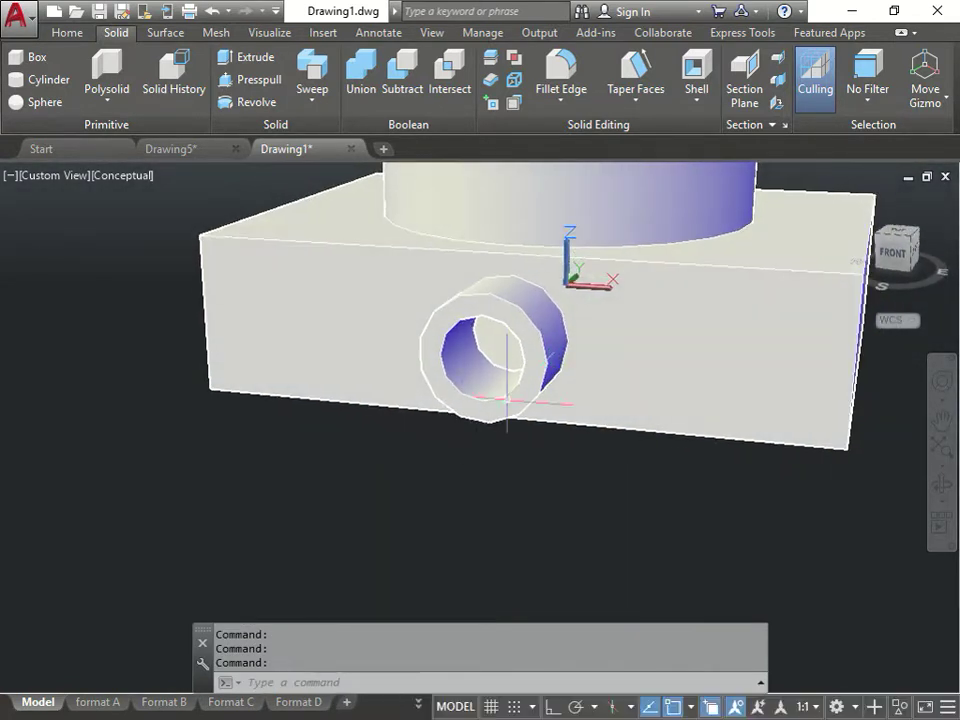
# Start Taper Faces and select the small boss's cylindrical face.
pyautogui.press('Escape')
pyautogui.click(651, 300)
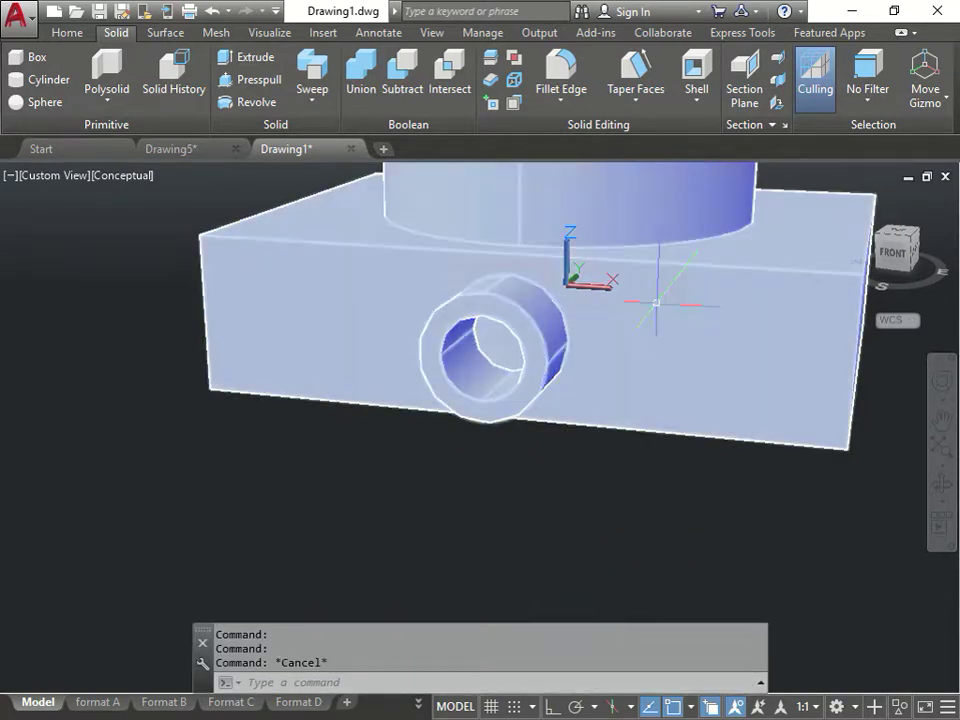
pyautogui.click(632, 98)
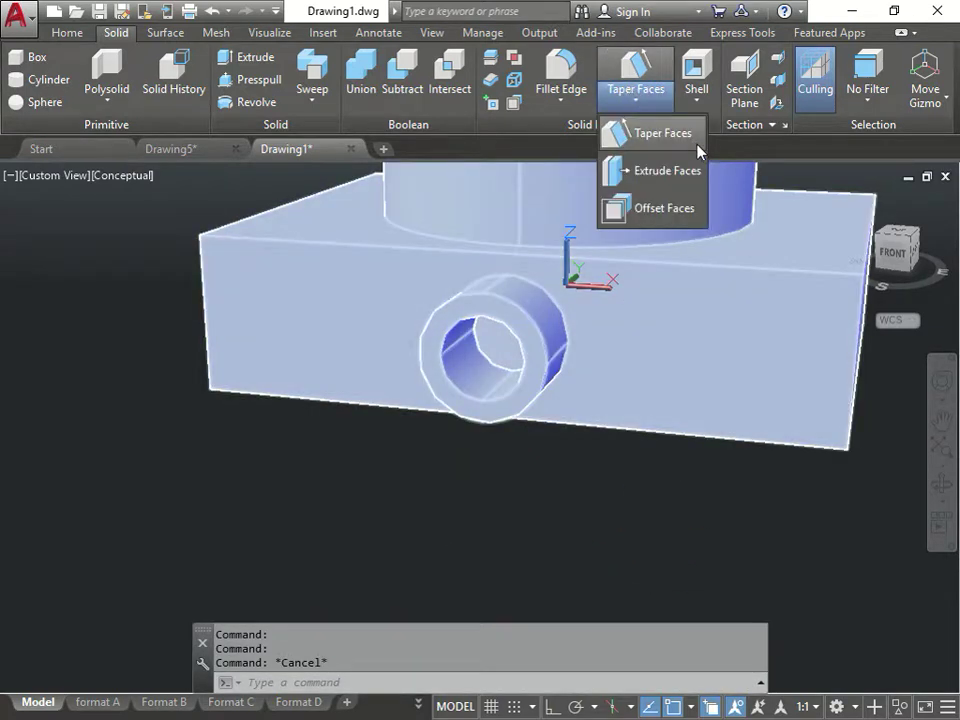
pyautogui.click(684, 136)
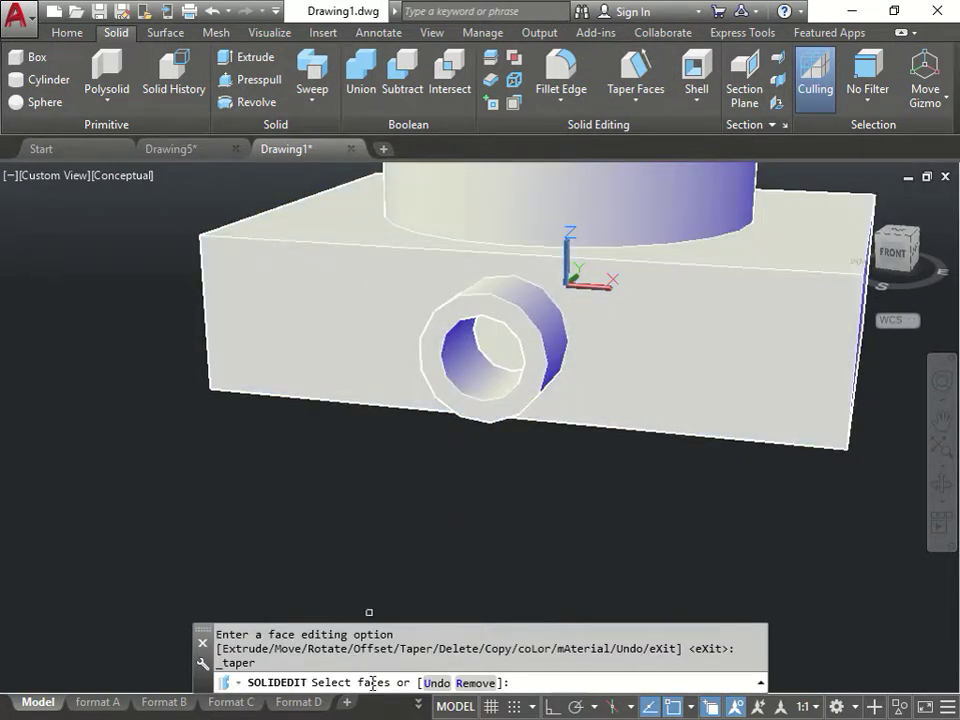
pyautogui.keyDown('shift'); pyautogui.moveTo(424, 608); pyautogui.dragTo(470, 530, button='middle'); pyautogui.keyUp('shift')
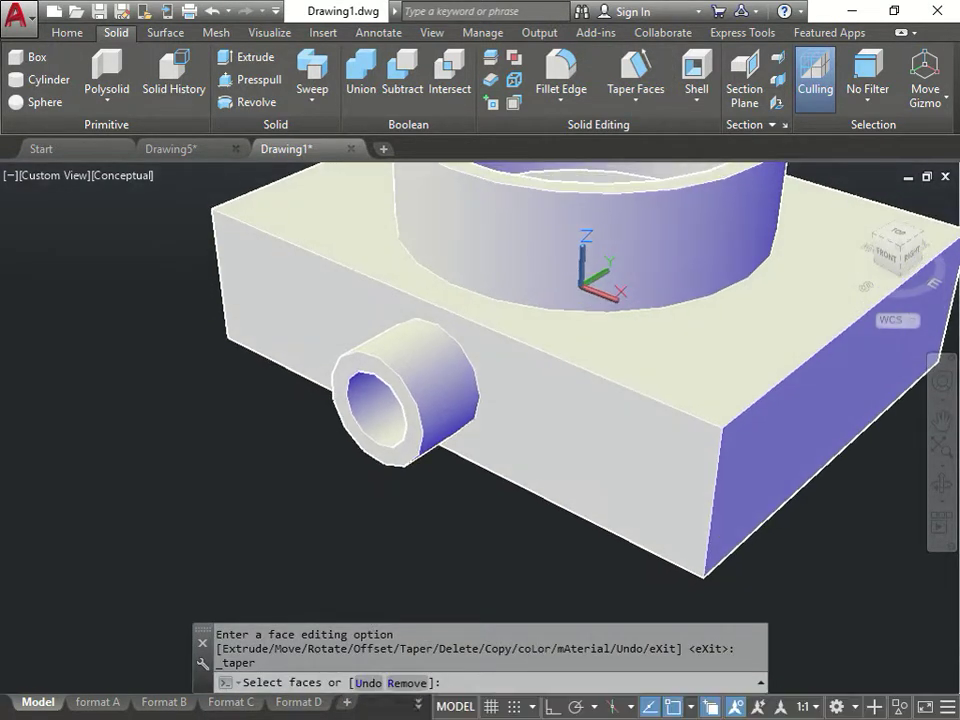
pyautogui.click(437, 395)
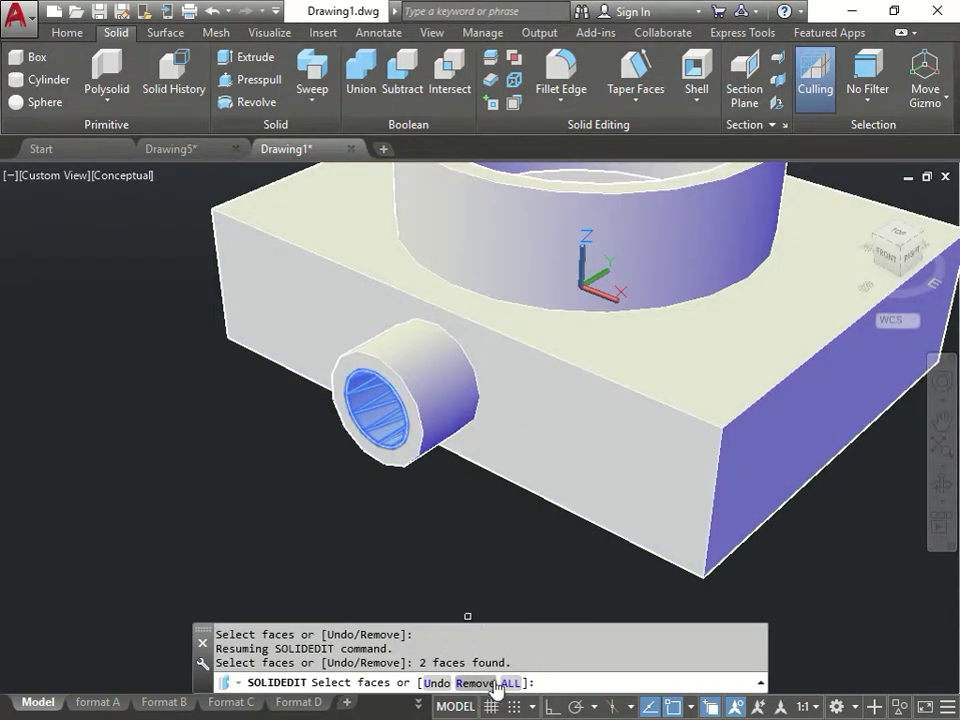
pyautogui.click(440, 684)
pyautogui.keyDown('shift'); pyautogui.moveTo(431, 542); pyautogui.dragTo(336, 225, button='middle'); pyautogui.keyUp('shift')
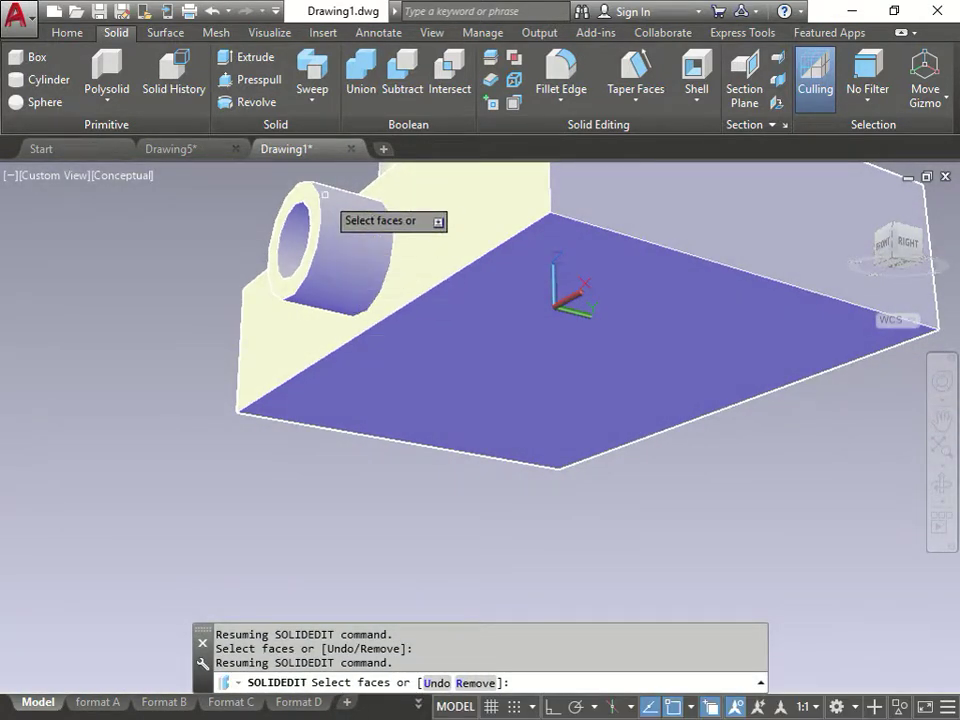
pyautogui.click(325, 195)
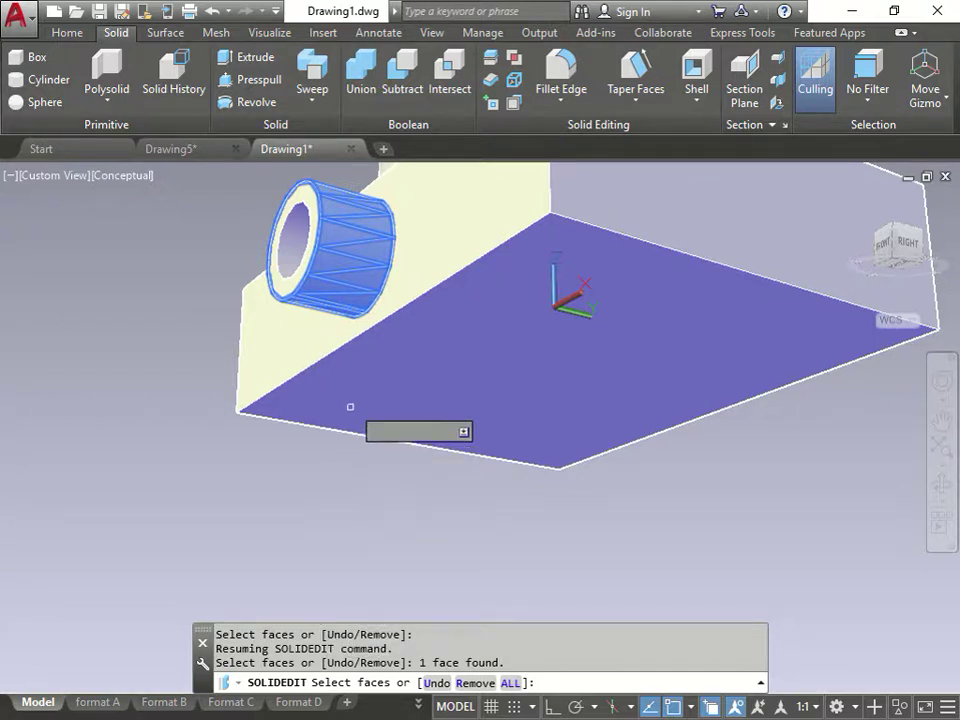
pyautogui.keyDown('shift'); pyautogui.moveTo(349, 405); pyautogui.dragTo(385, 478, button='middle'); pyautogui.keyUp('shift')
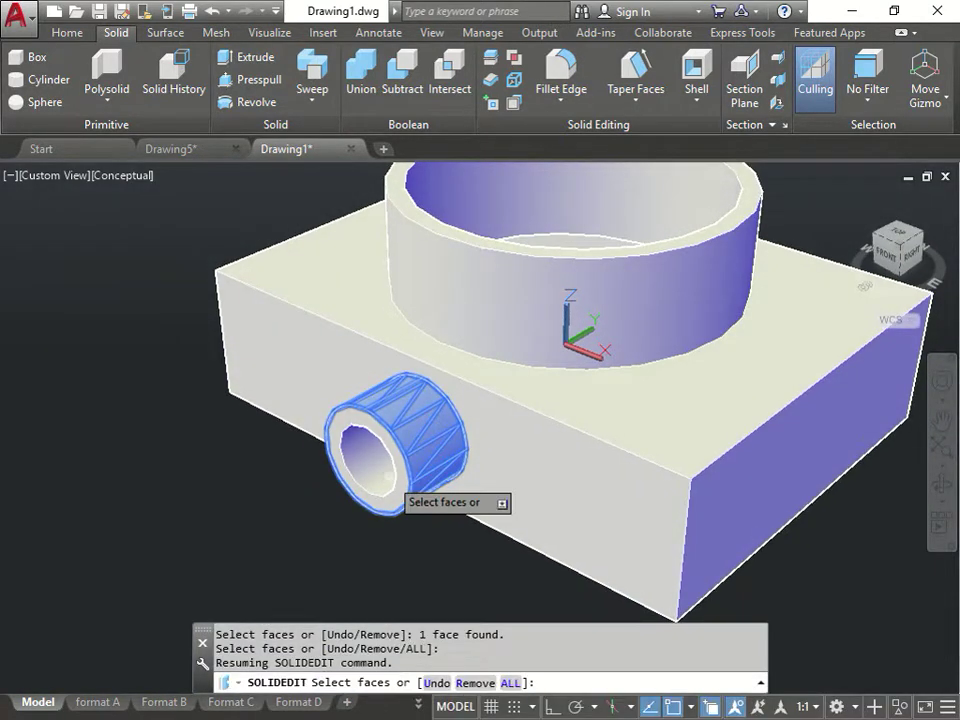
pyautogui.press('Return')
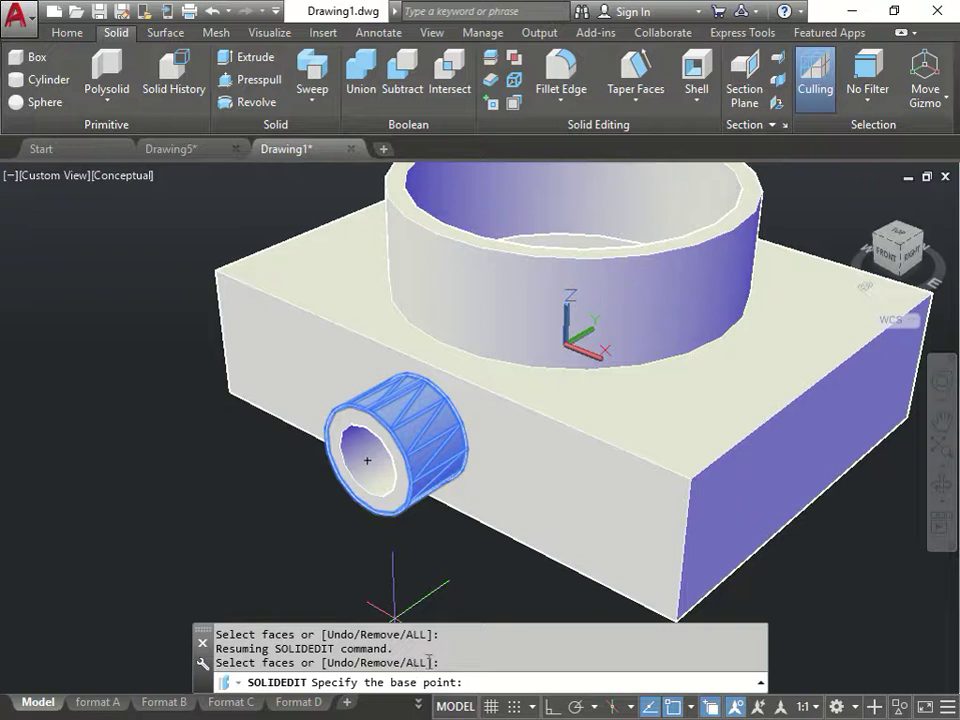
# Taper the face 10 degrees along the boss's centre axis and exit solid editing.
pyautogui.click(436, 420)
pyautogui.keyDown('shift'); pyautogui.moveTo(436, 420); pyautogui.dragTo(488, 398, button='middle'); pyautogui.keyUp('shift')
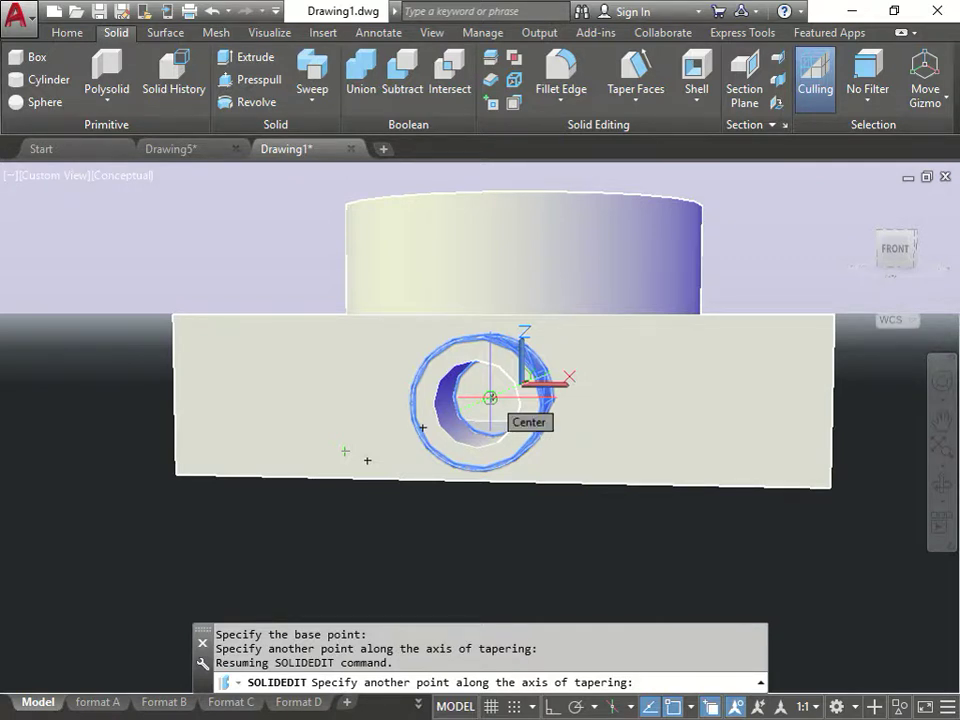
pyautogui.click(490, 398)
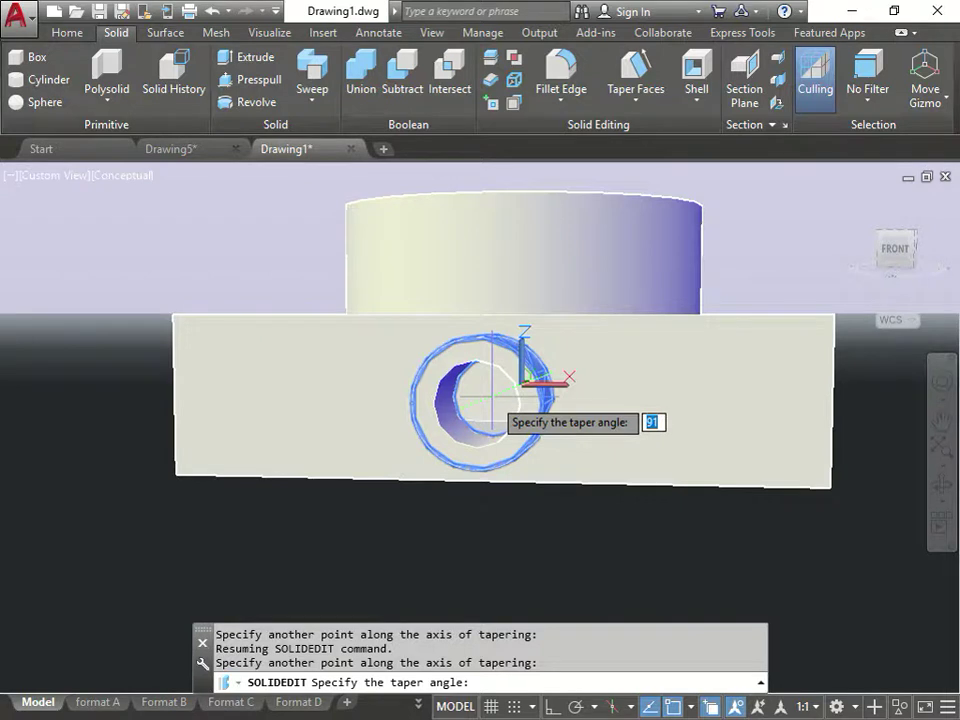
pyautogui.write('10')
pyautogui.press('Return')
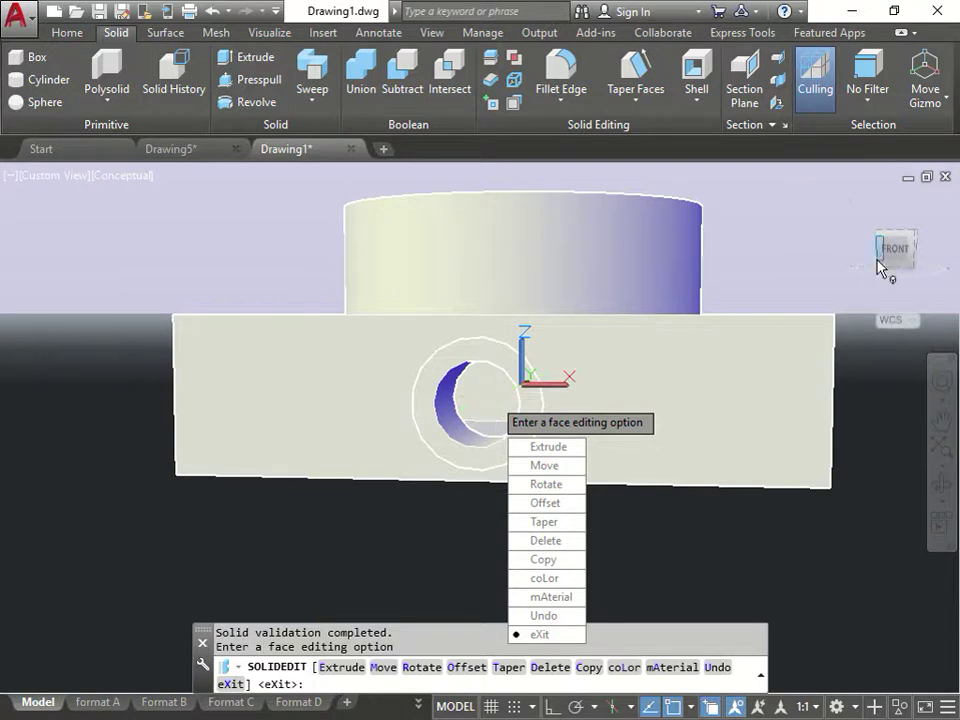
pyautogui.click(538, 634)
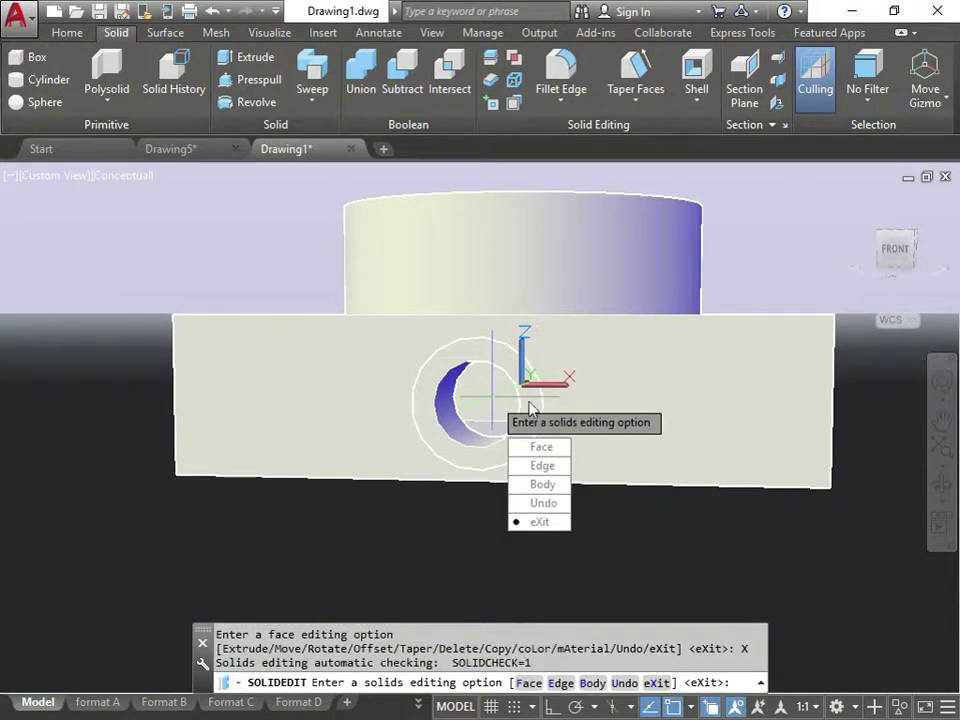
pyautogui.click(541, 521)
pyautogui.keyDown('shift'); pyautogui.moveTo(541, 521); pyautogui.dragTo(370, 491, button='middle'); pyautogui.keyUp('shift')
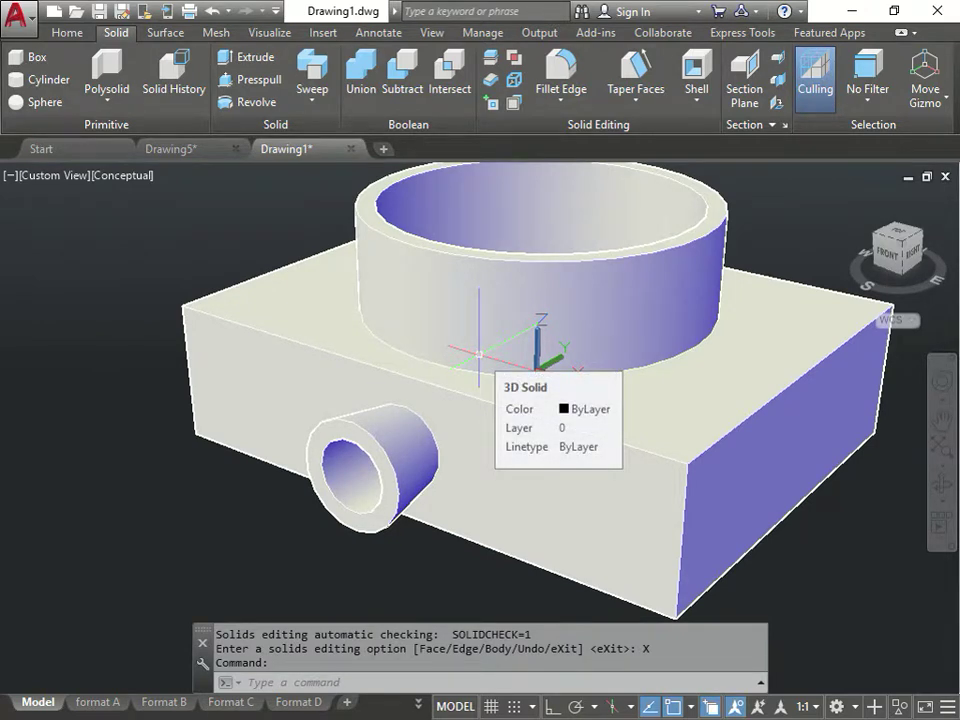
# Undo the taper and re-taper the boss's cylindrical face by 10 degrees about its centre axis.
pyautogui.hotkey('ctrl', 'z')
pyautogui.hotkey('ctrl', 'z')
pyautogui.hotkey('ctrl', 'z')
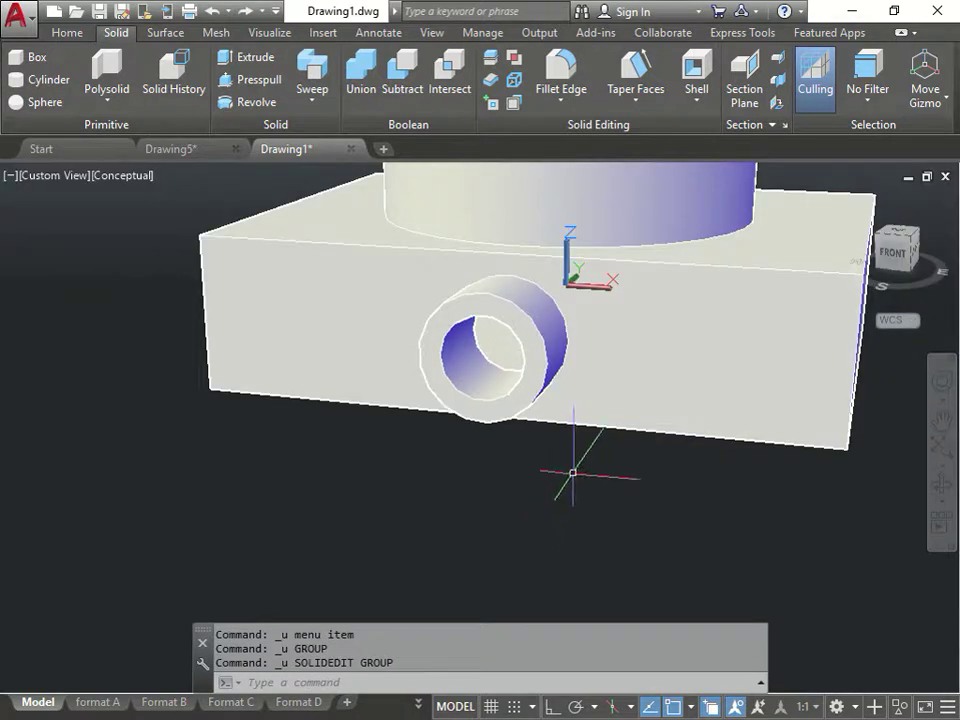
pyautogui.click(641, 65)
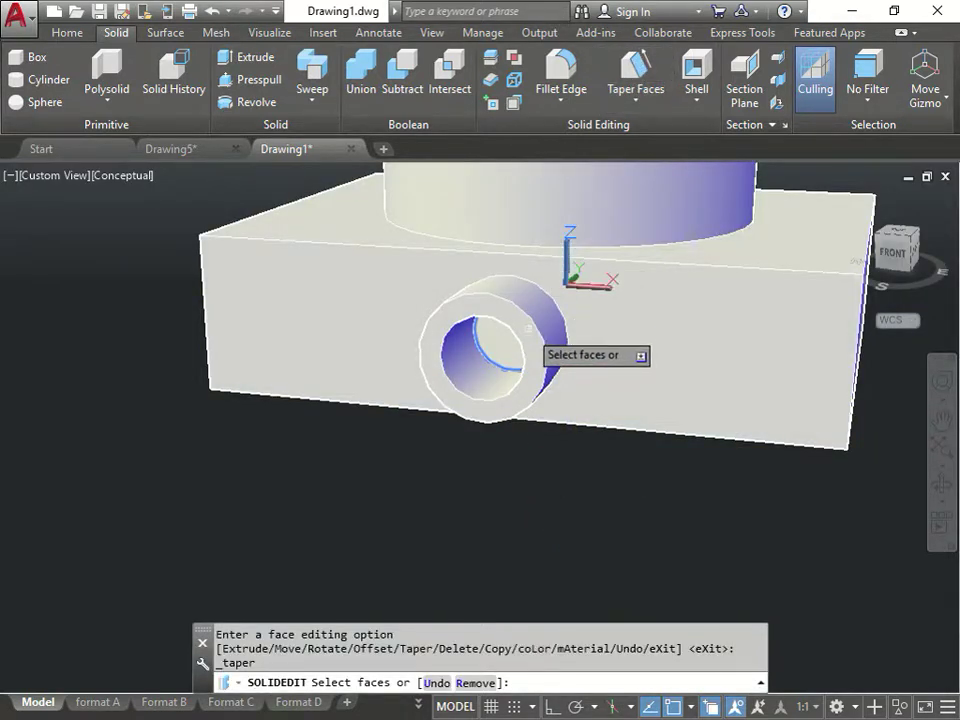
pyautogui.keyDown('shift'); pyautogui.moveTo(560, 345); pyautogui.dragTo(429, 245, button='middle'); pyautogui.keyUp('shift')
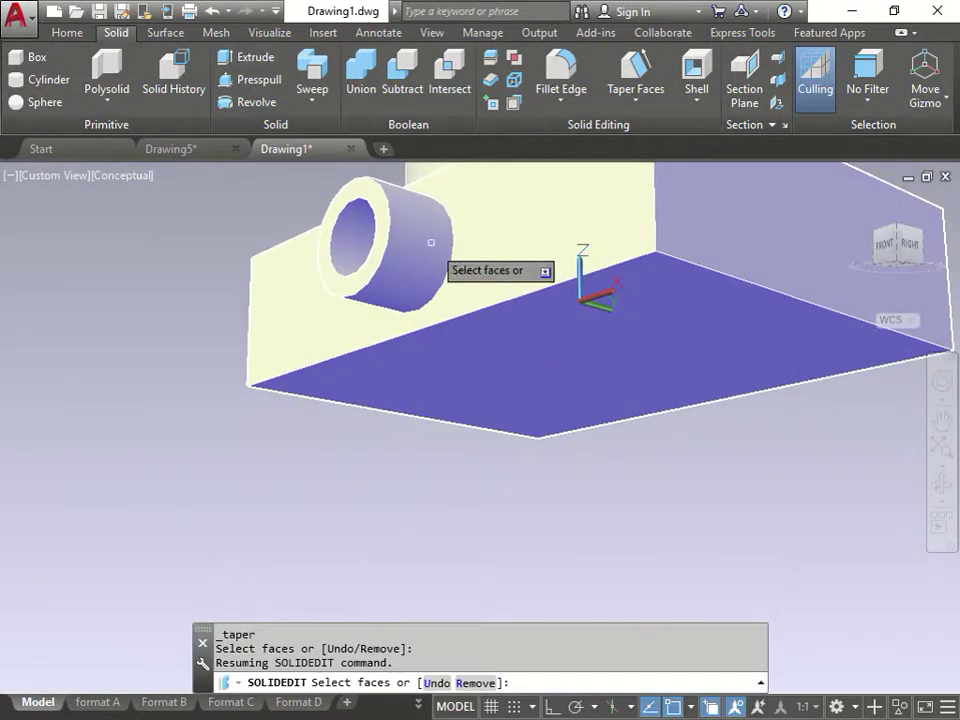
pyautogui.click(415, 222)
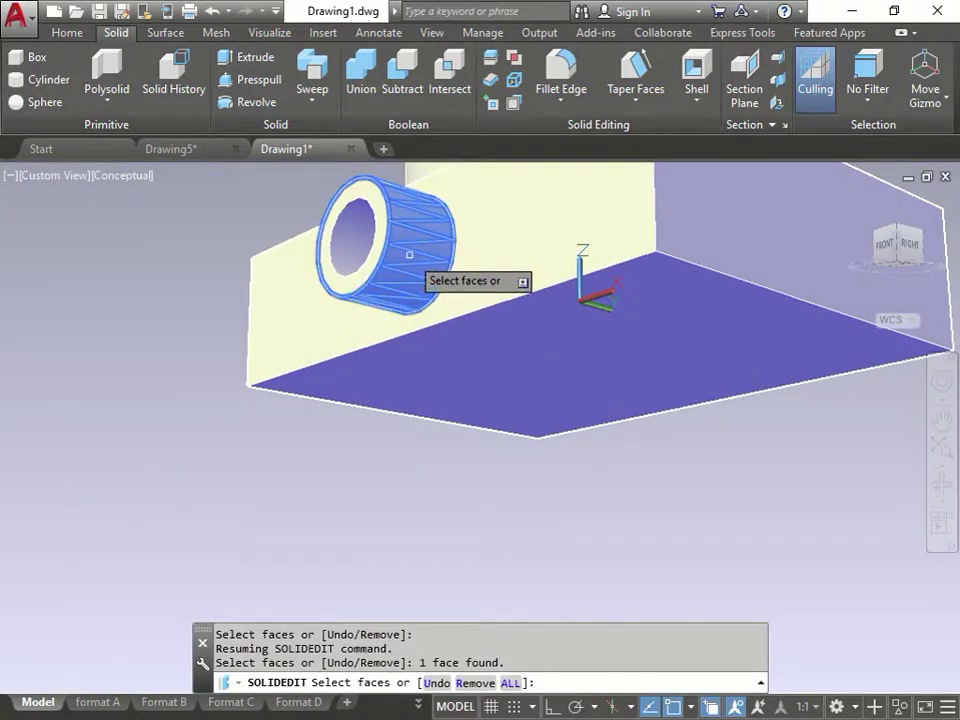
pyautogui.press('Return')
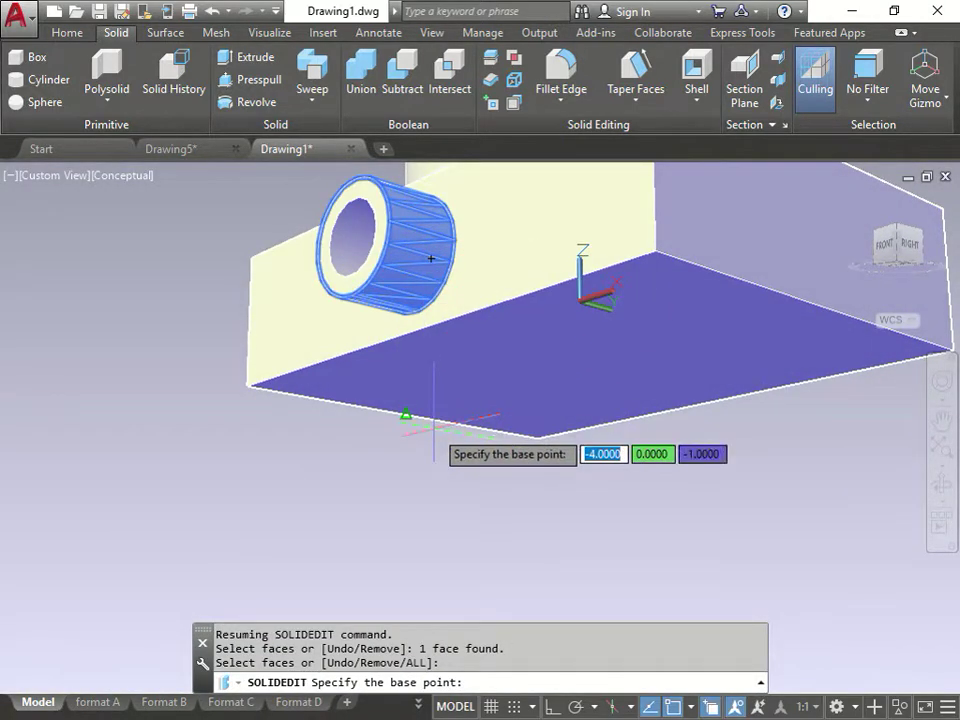
pyautogui.keyDown('shift'); pyautogui.moveTo(456, 422); pyautogui.dragTo(455, 540, button='middle'); pyautogui.keyUp('shift')
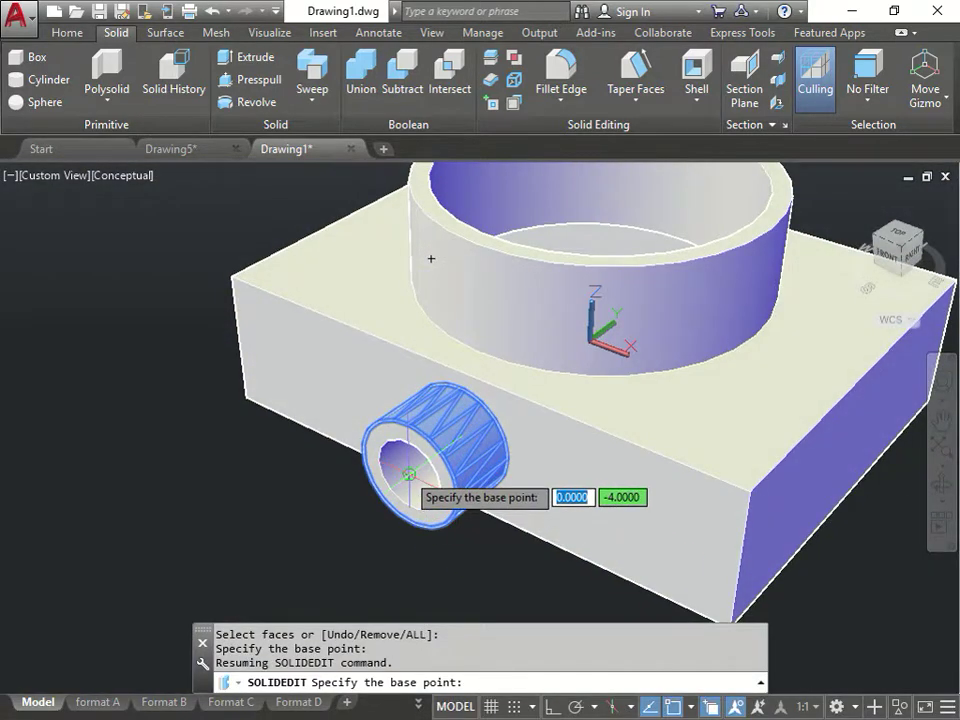
pyautogui.click(409, 474)
pyautogui.keyDown('shift'); pyautogui.moveTo(409, 460); pyautogui.dragTo(470, 401, button='middle'); pyautogui.keyUp('shift')
pyautogui.click(500, 402)
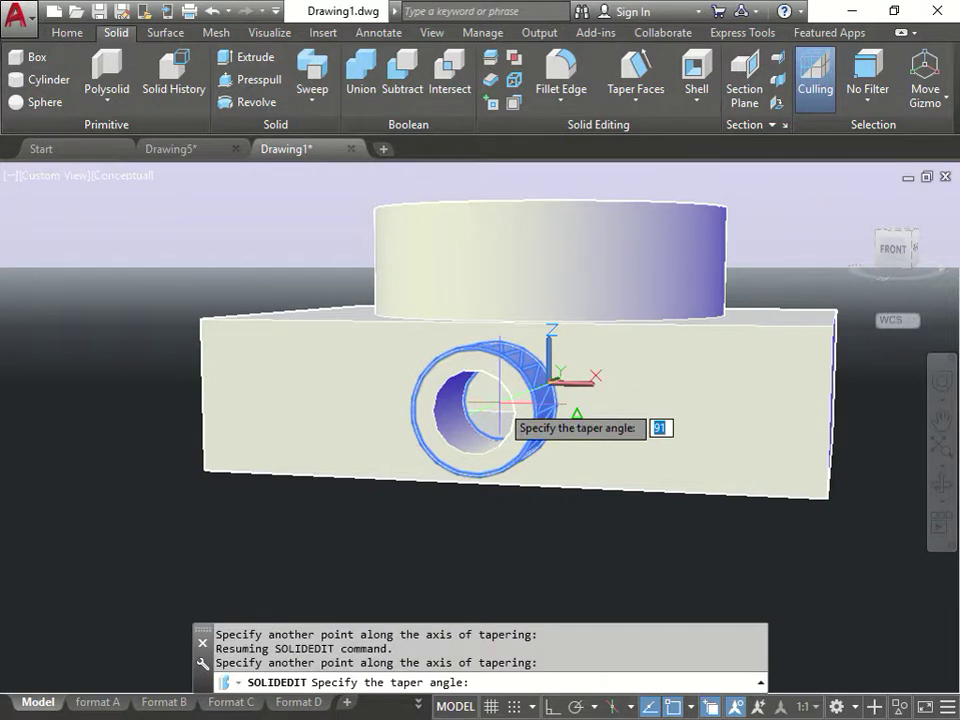
pyautogui.write('10')
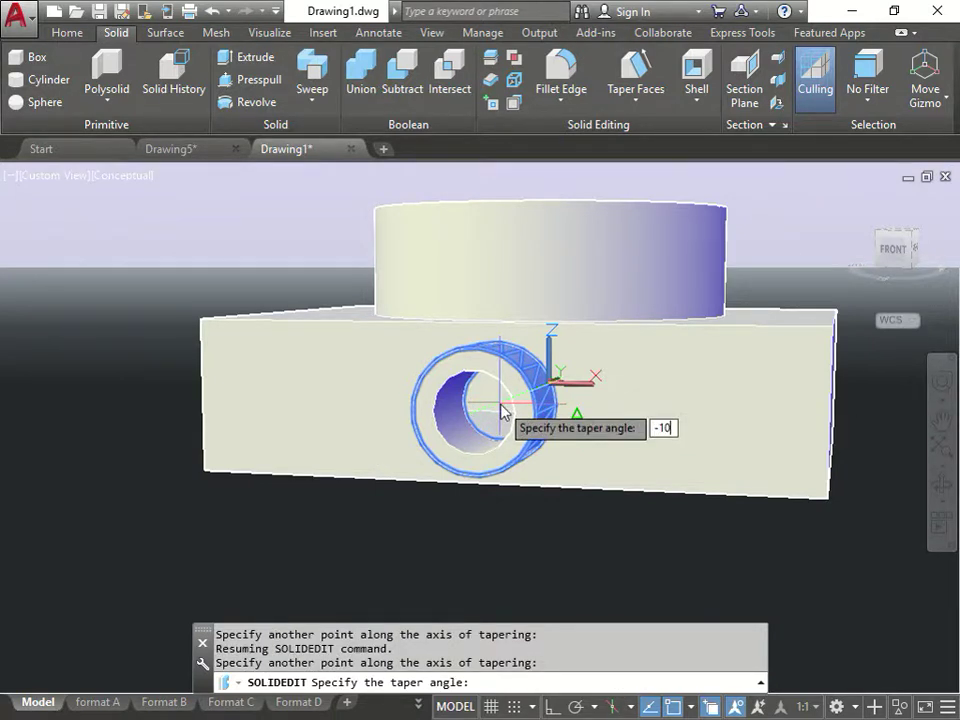
pyautogui.press('Return')
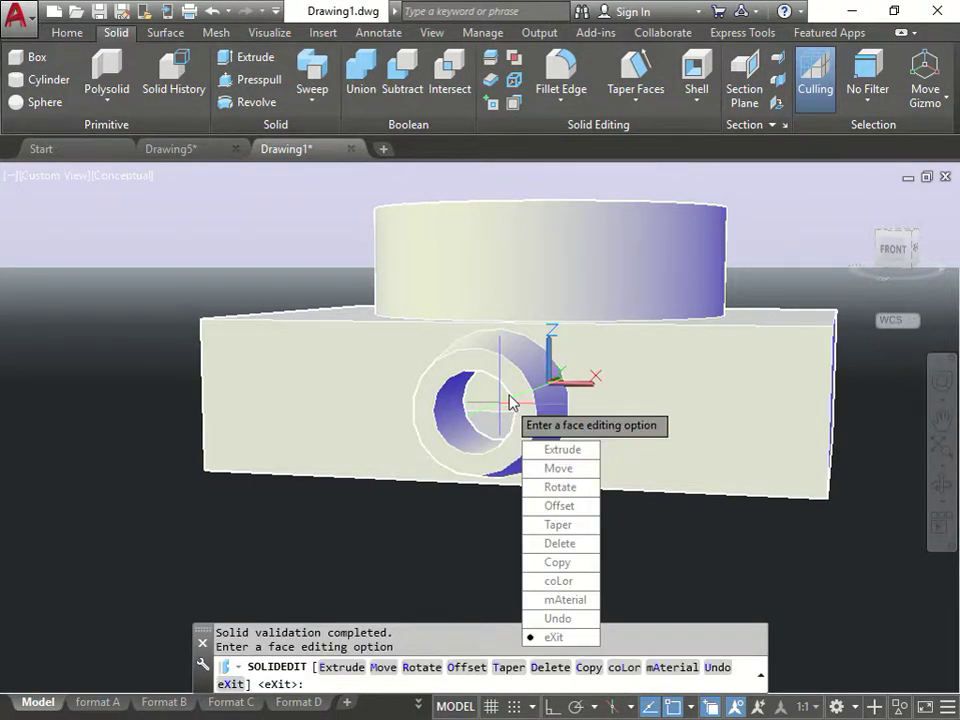
# Exit face editing and return the model to its home view.
pyautogui.press('Return')
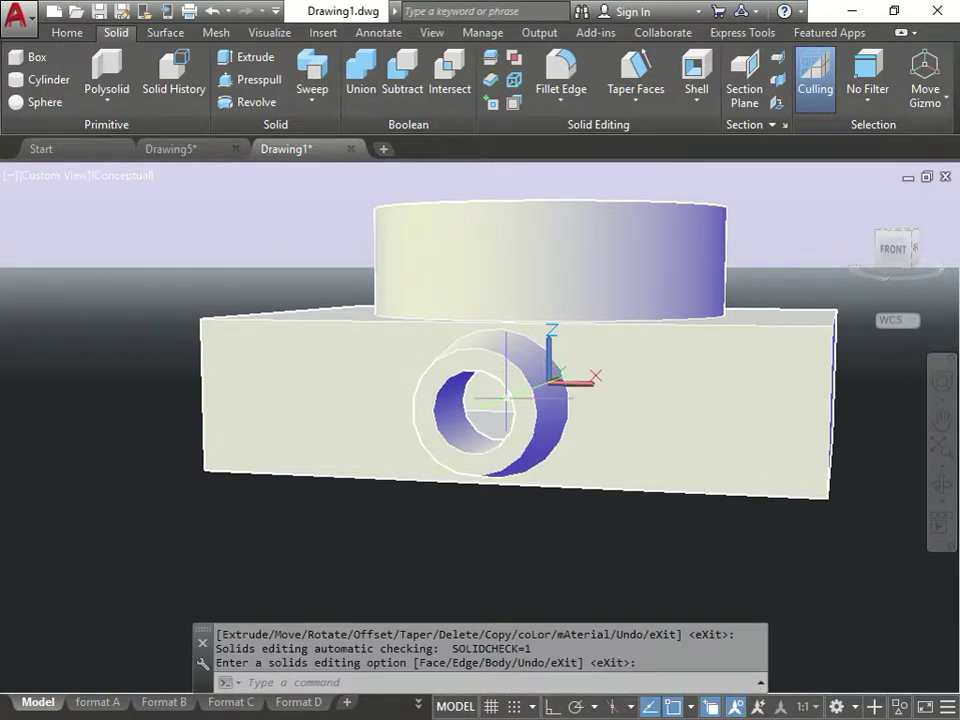
pyautogui.keyDown('shift'); pyautogui.moveTo(372, 450); pyautogui.dragTo(330, 530, button='middle'); pyautogui.keyUp('shift')
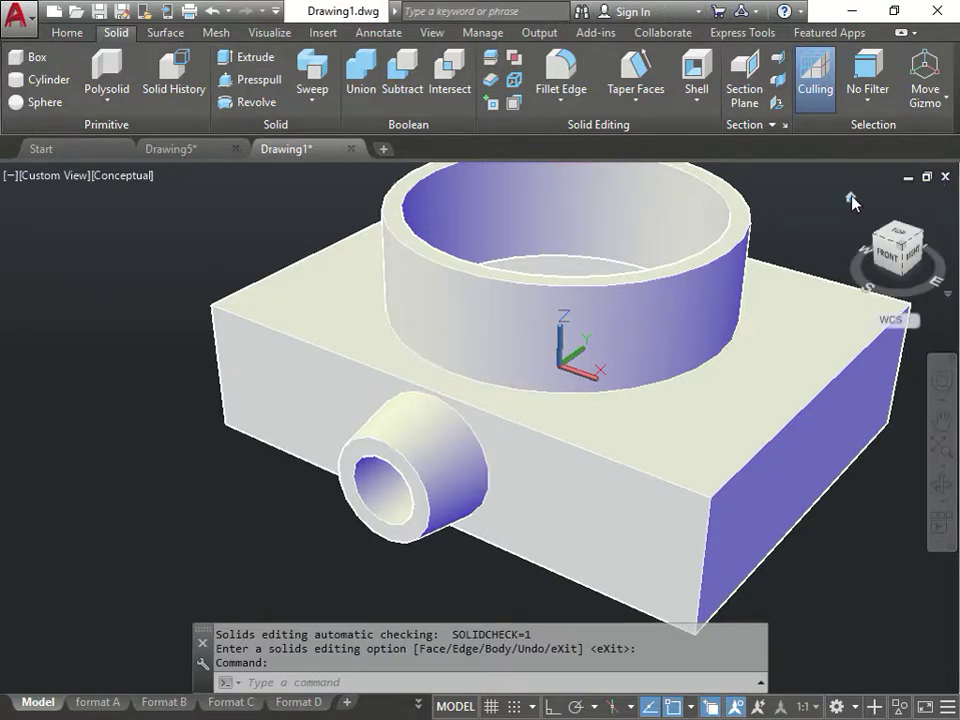
pyautogui.click(850, 198)
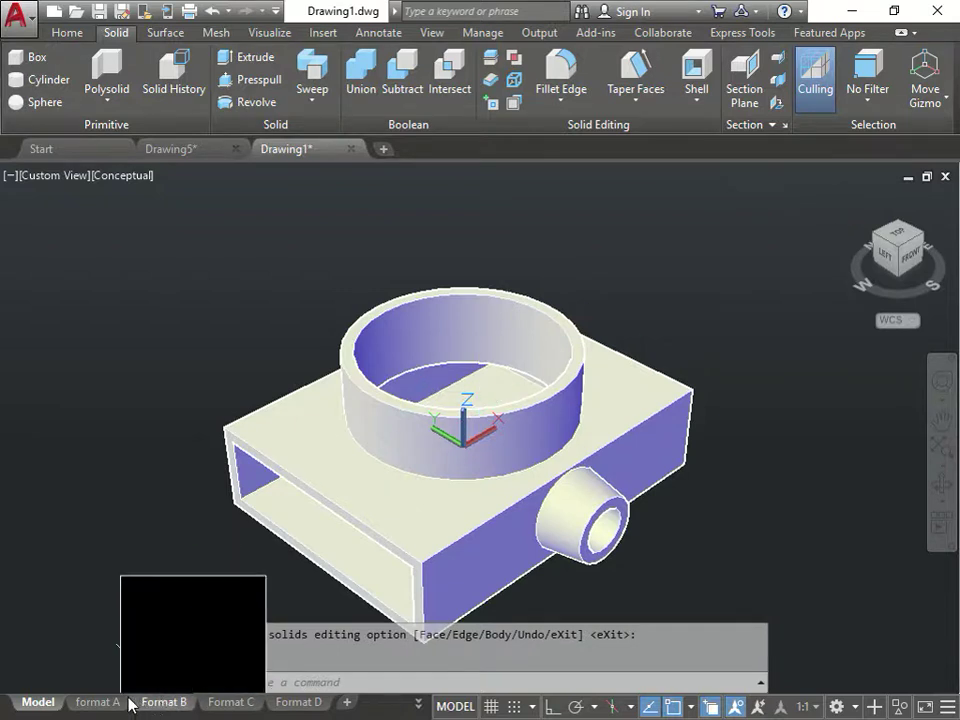
# On format A, use VPORTS Four: Equal from the border's top-left to the title block's top-right.
pyautogui.click(96, 706)
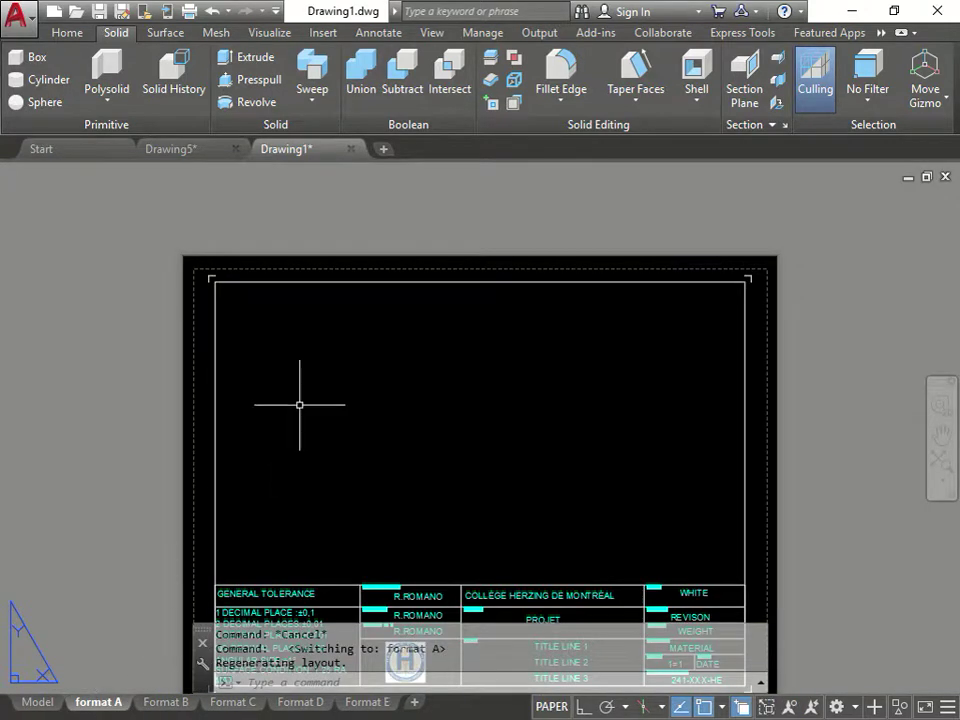
pyautogui.moveTo(300, 403); pyautogui.dragTo(270, 291, button='middle')
pyautogui.press('Escape')
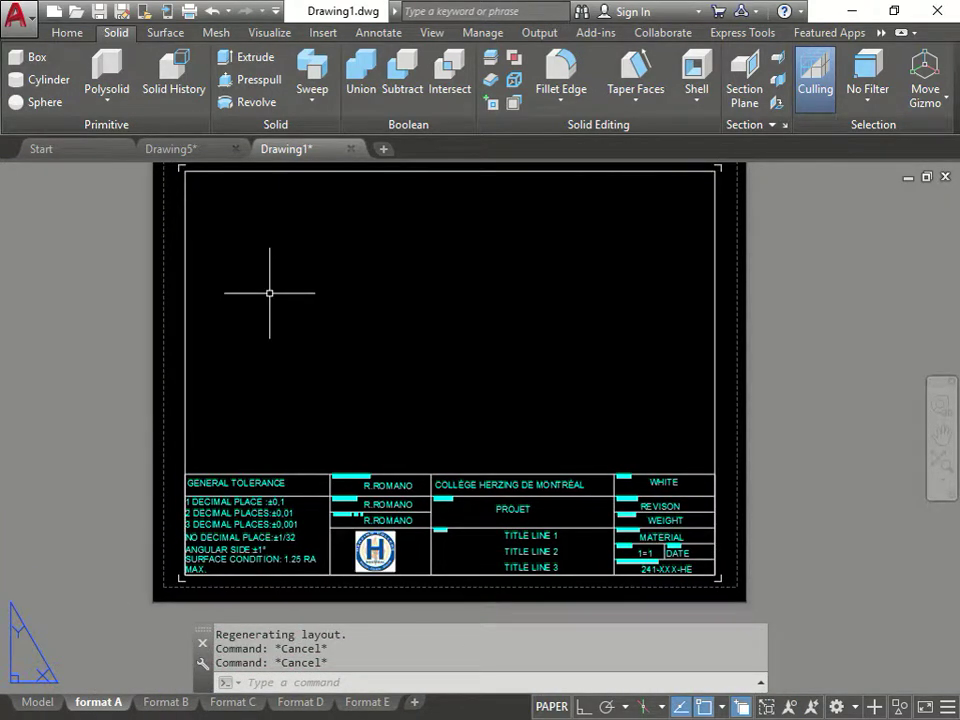
pyautogui.write('VPORTS')
pyautogui.press('Return')
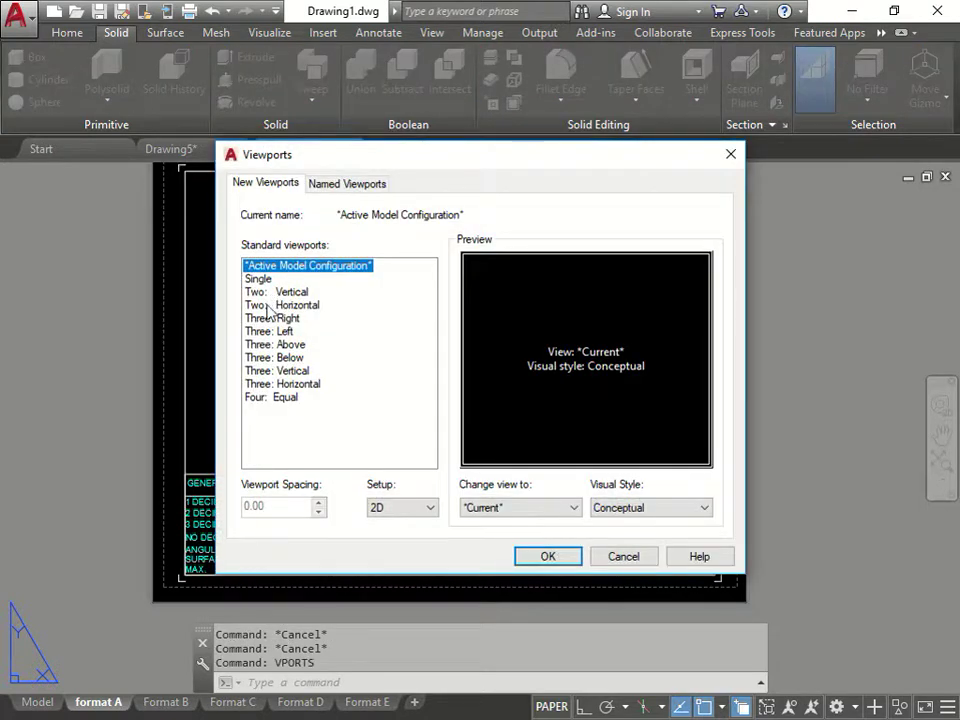
pyautogui.click(280, 398)
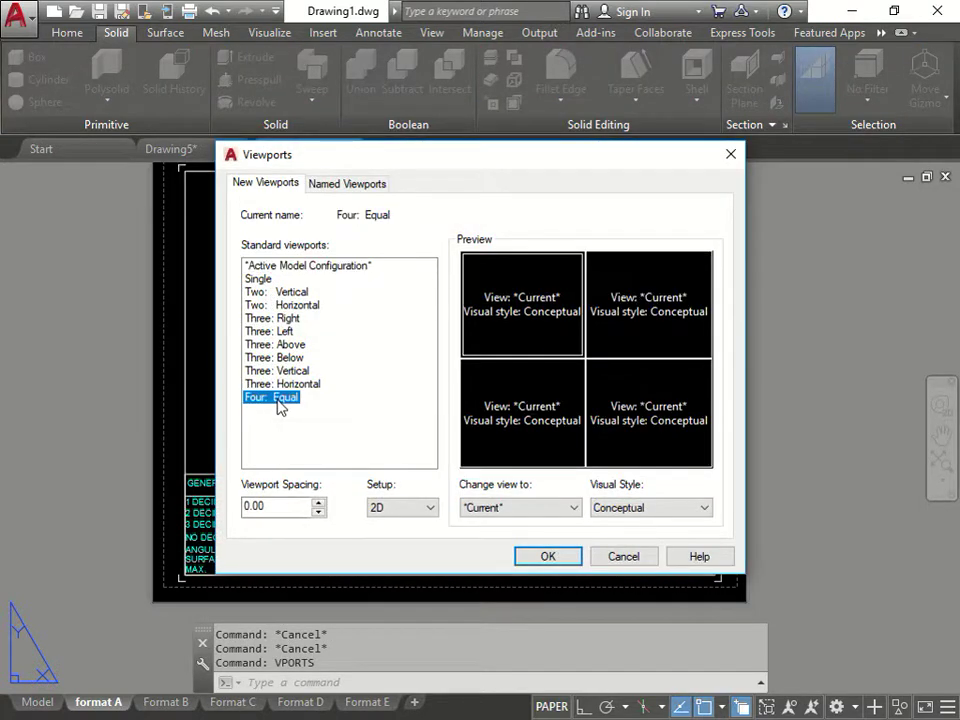
pyautogui.click(548, 555)
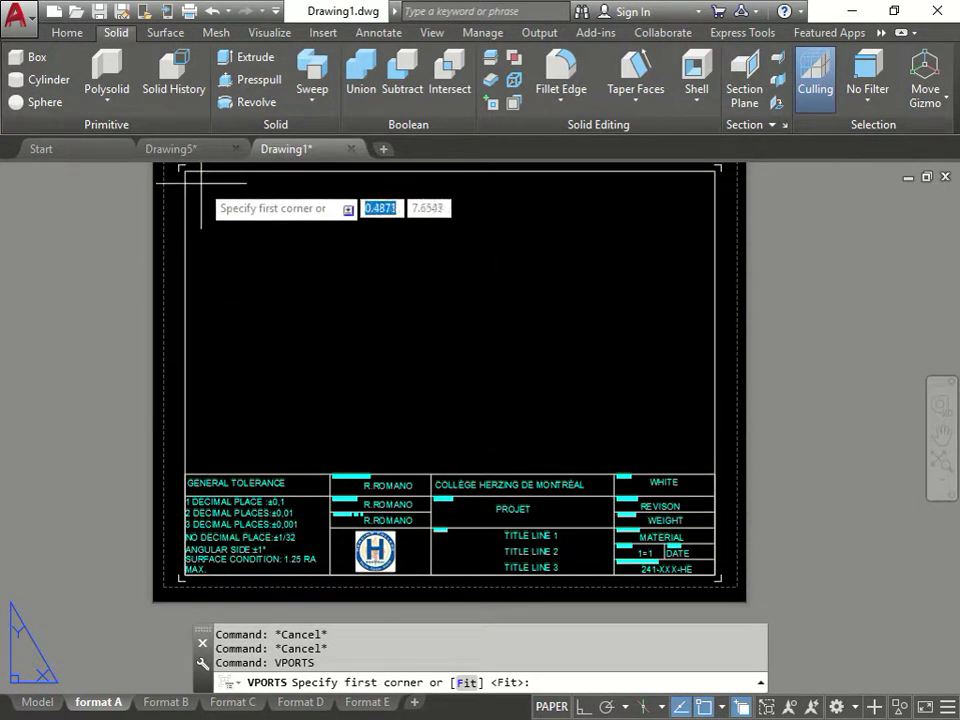
pyautogui.click(184, 169)
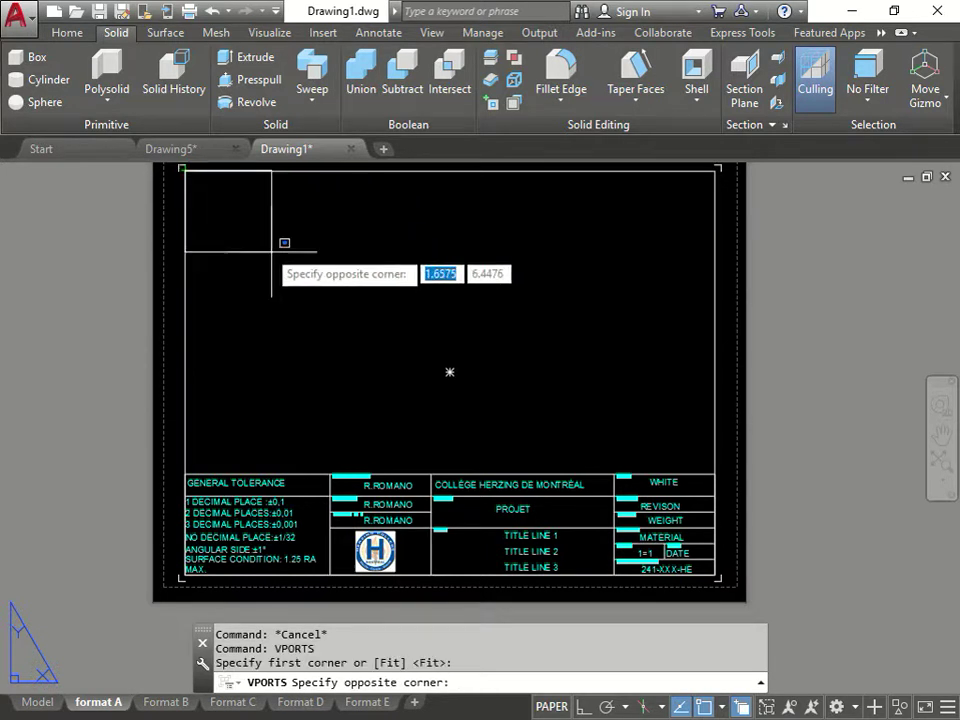
pyautogui.click(715, 473)
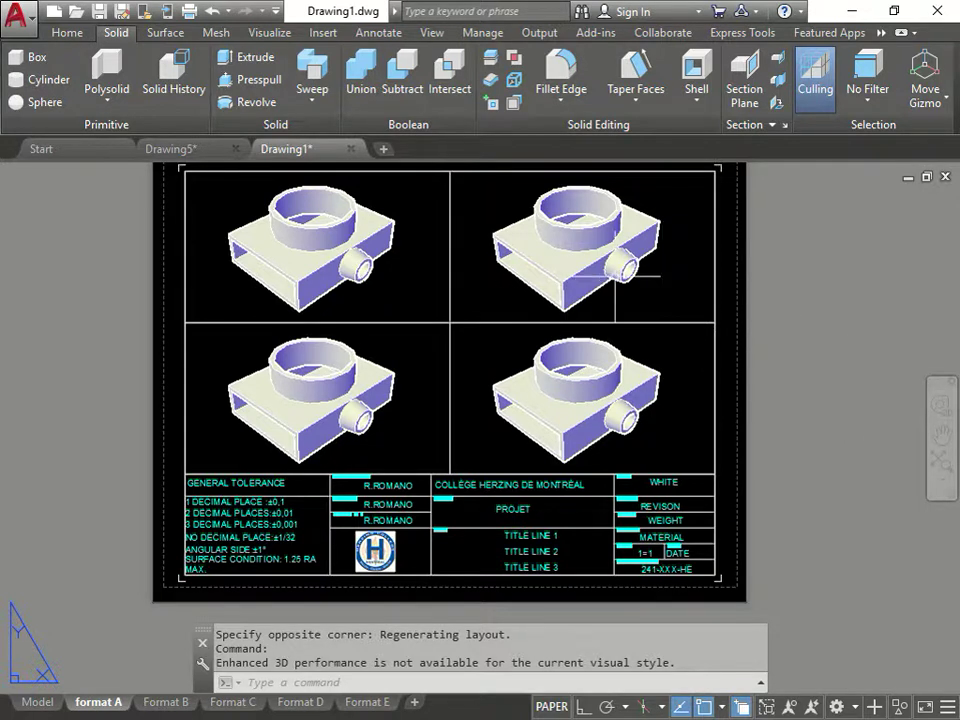
# Set the top-right viewport to SE Isometric, briefly trying SW Isometric first.
pyautogui.doubleClick(675, 265)
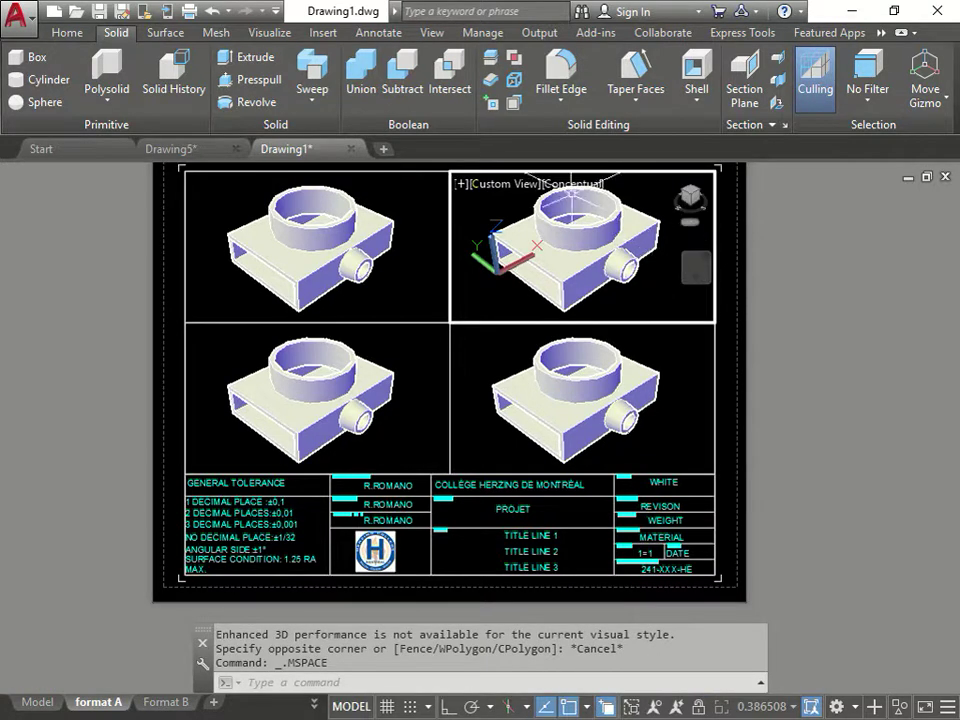
pyautogui.click(503, 185)
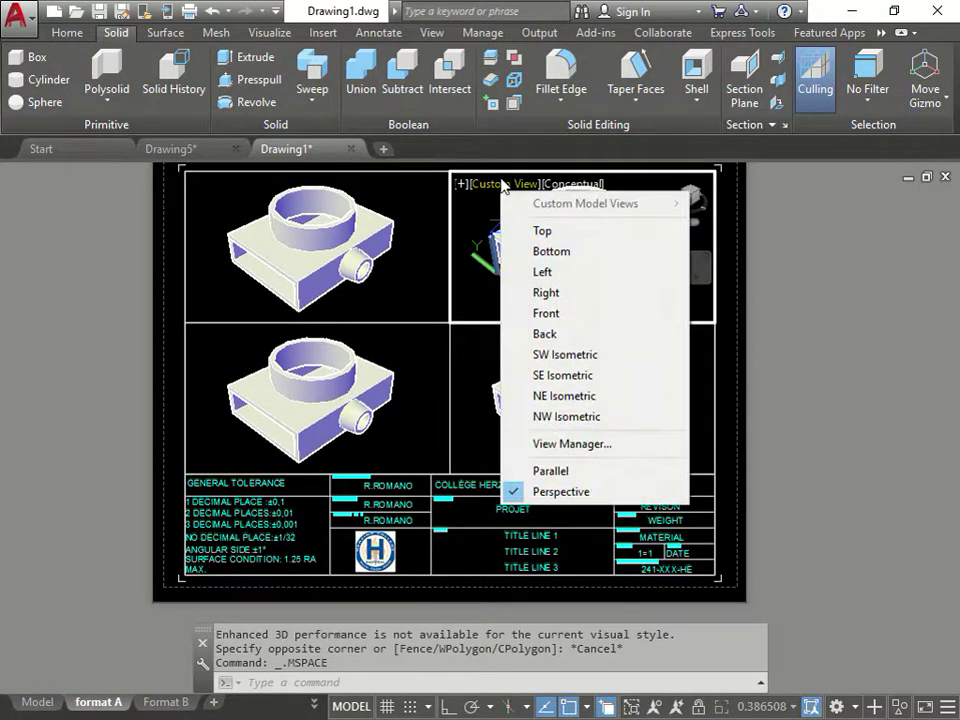
pyautogui.click(595, 376)
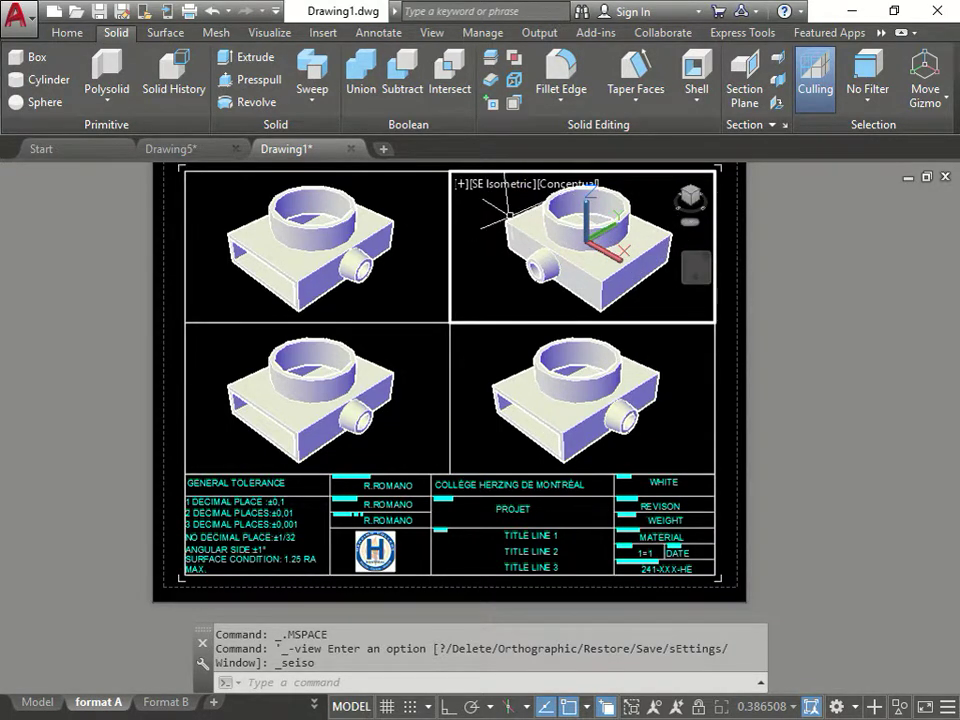
pyautogui.click(507, 184)
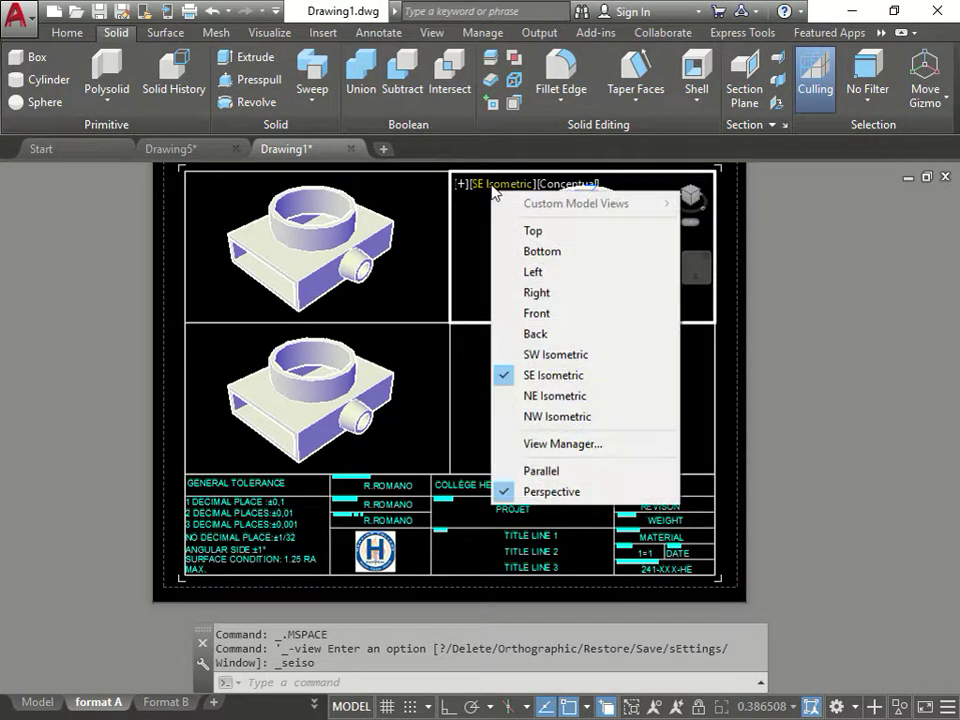
pyautogui.click(558, 355)
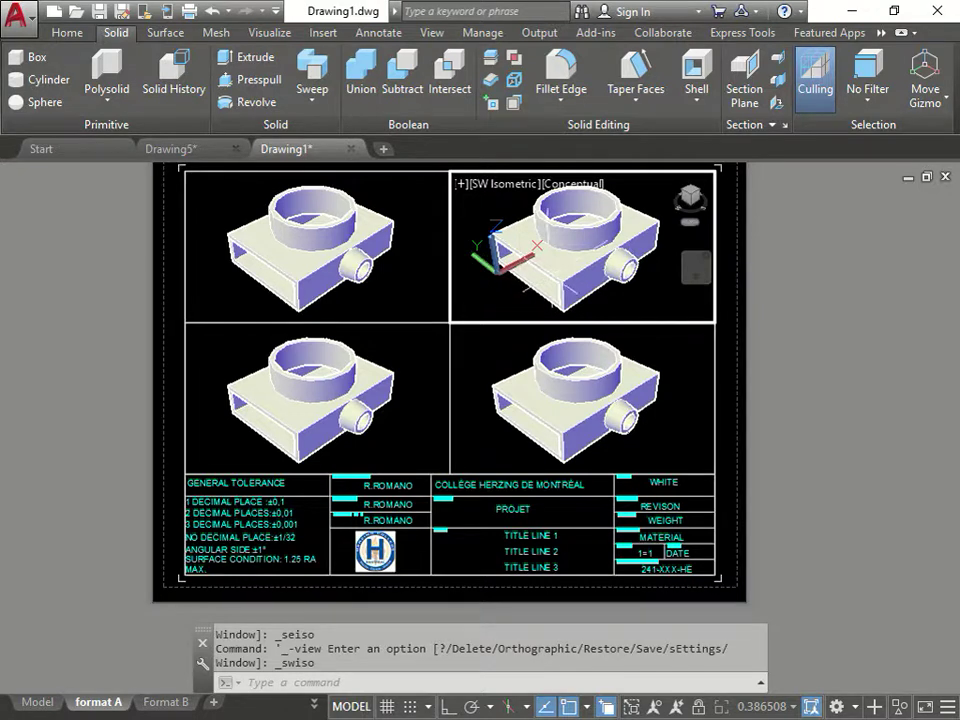
pyautogui.click(524, 184)
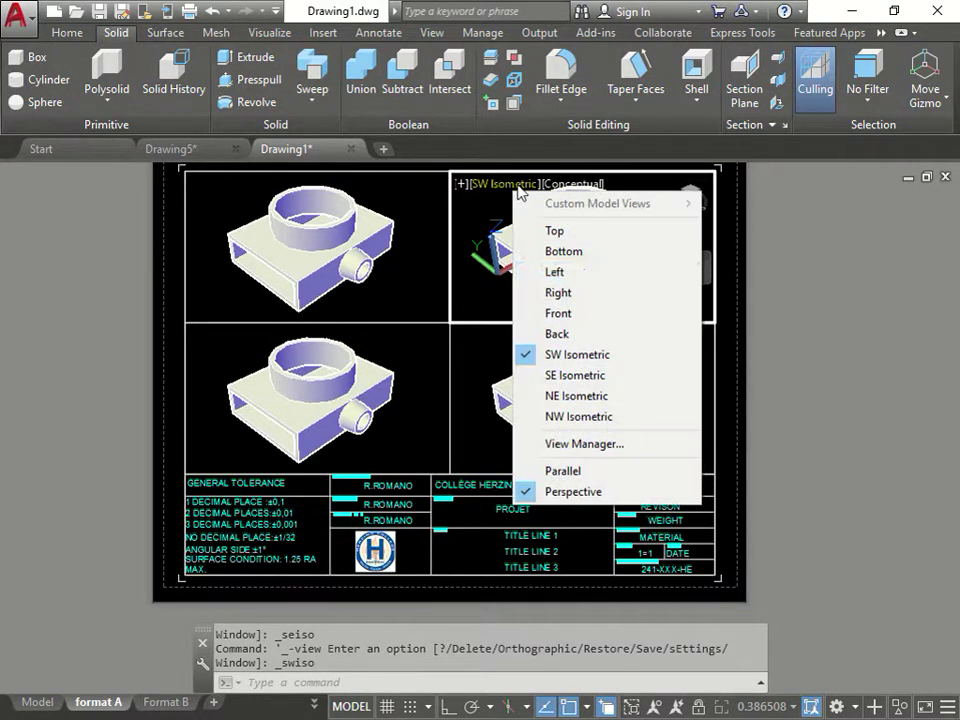
pyautogui.click(594, 375)
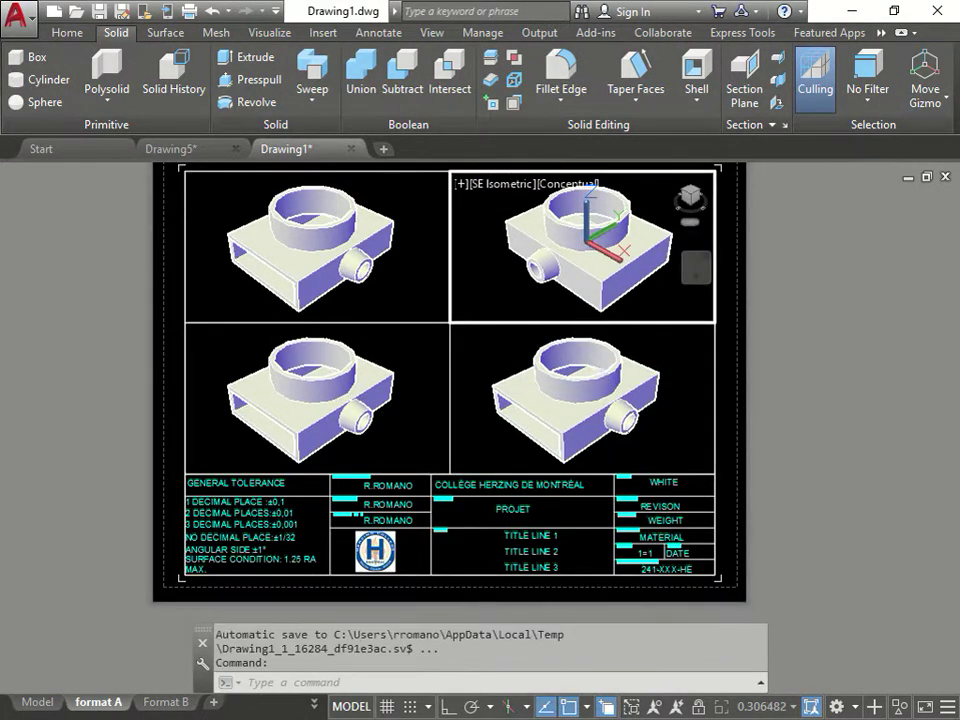
# Turn the bottom-left viewport to the Front view.
pyautogui.click(568, 184)
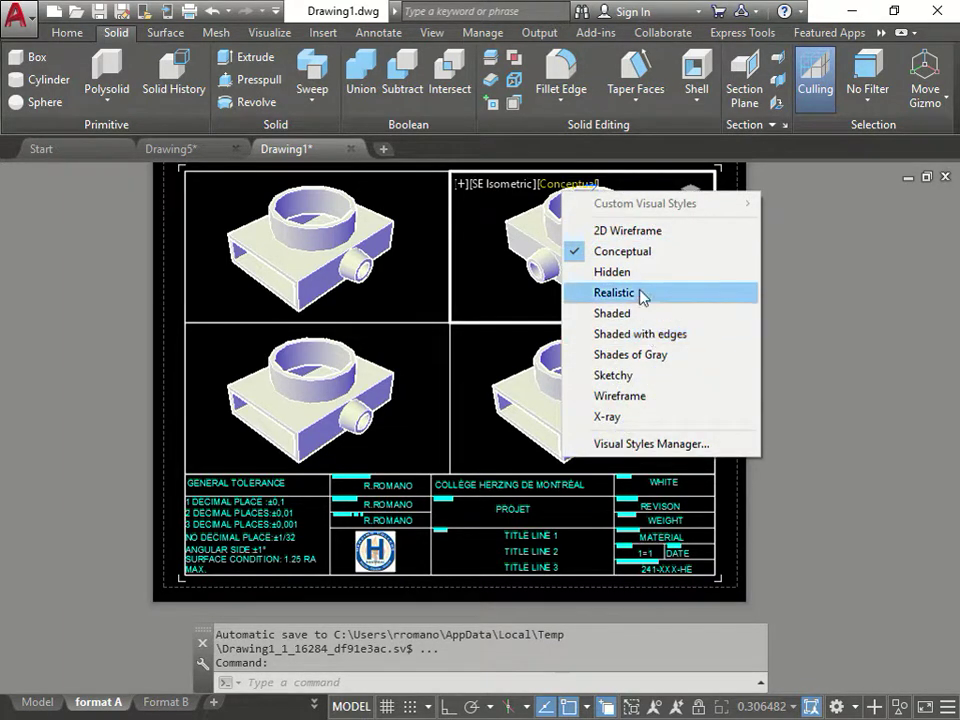
pyautogui.click(430, 345)
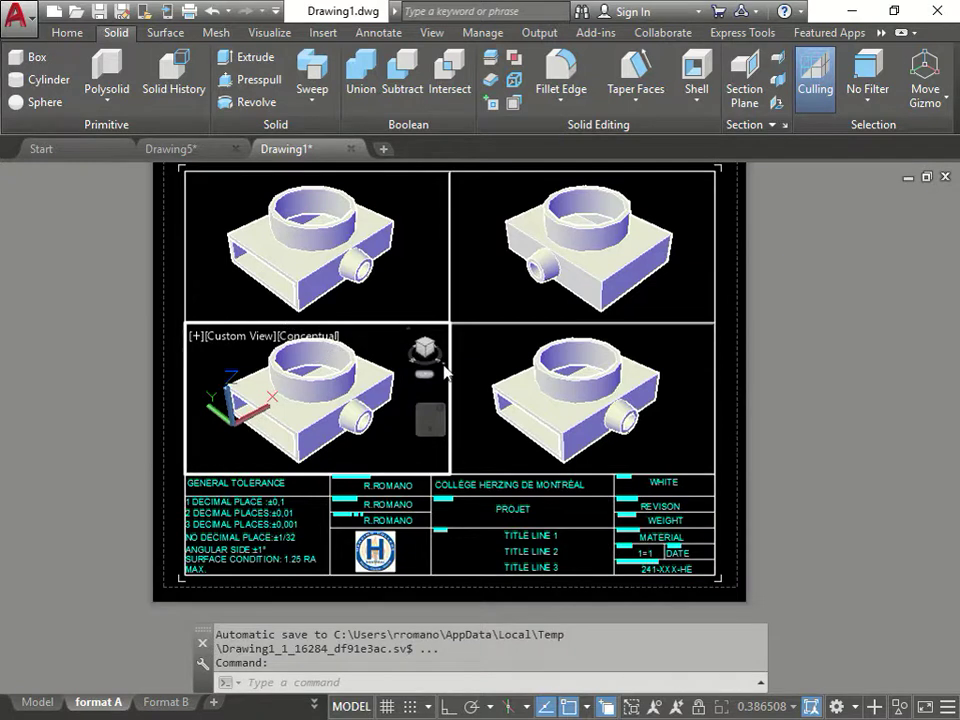
pyautogui.click(430, 352)
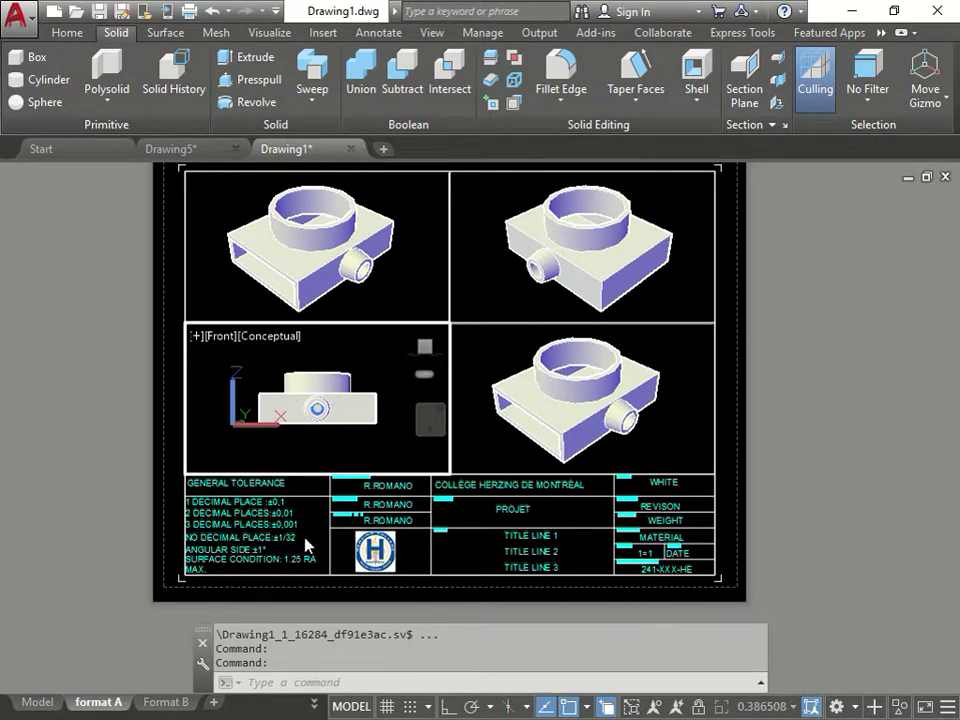
# Return to paper space and select the bottom-left viewport's border.
pyautogui.doubleClick(70, 512)
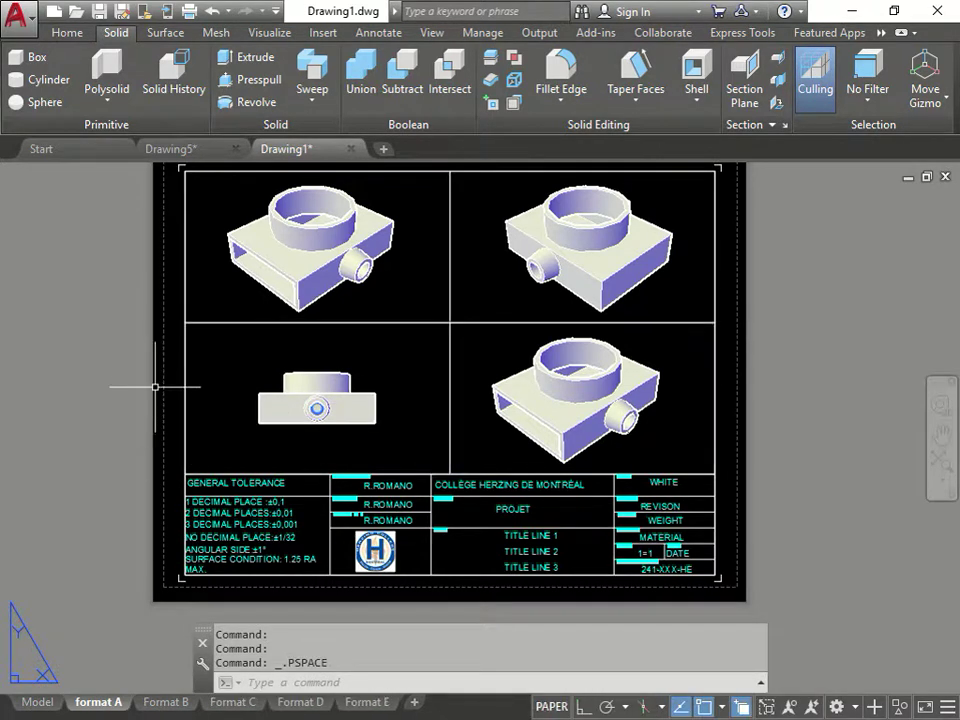
pyautogui.click(236, 324)
pyautogui.click(306, 394)
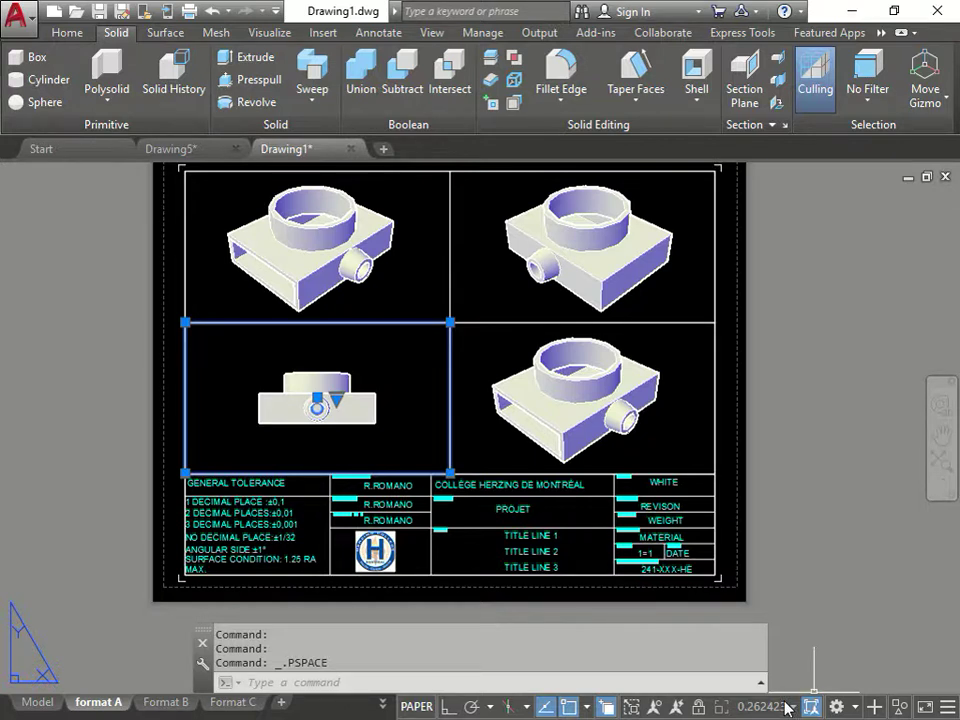
# Open Properties with MO for the bottom-left viewport, leaving its scale unchanged, then deselect it.
pyautogui.write('MO')
pyautogui.press('Return')
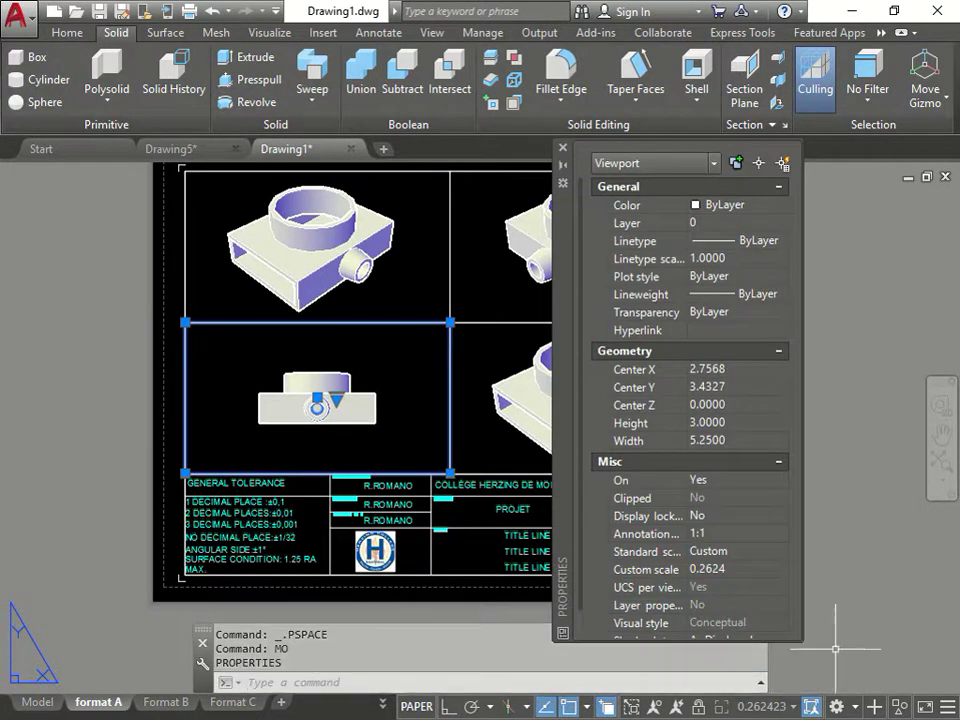
pyautogui.click(775, 552)
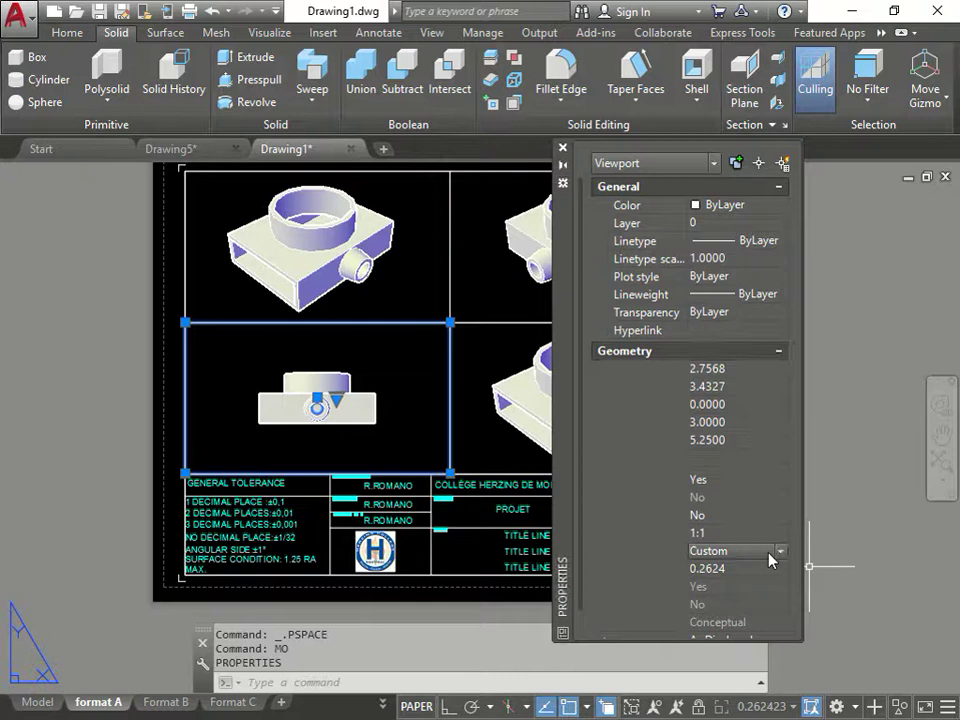
pyautogui.click(781, 552)
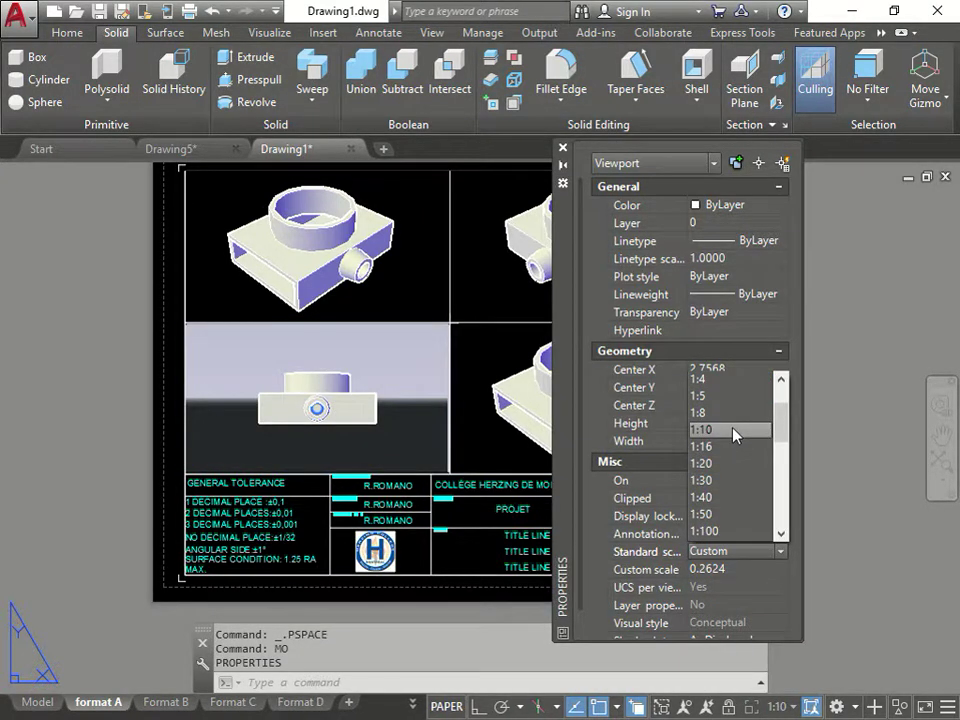
pyautogui.press('Escape')
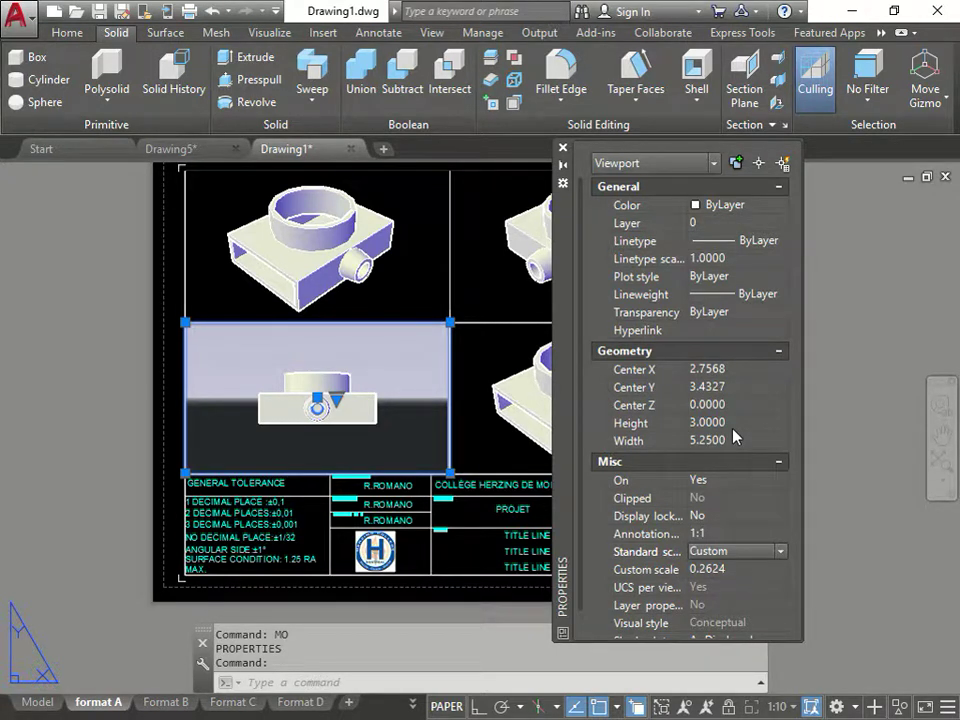
pyautogui.press('Escape')
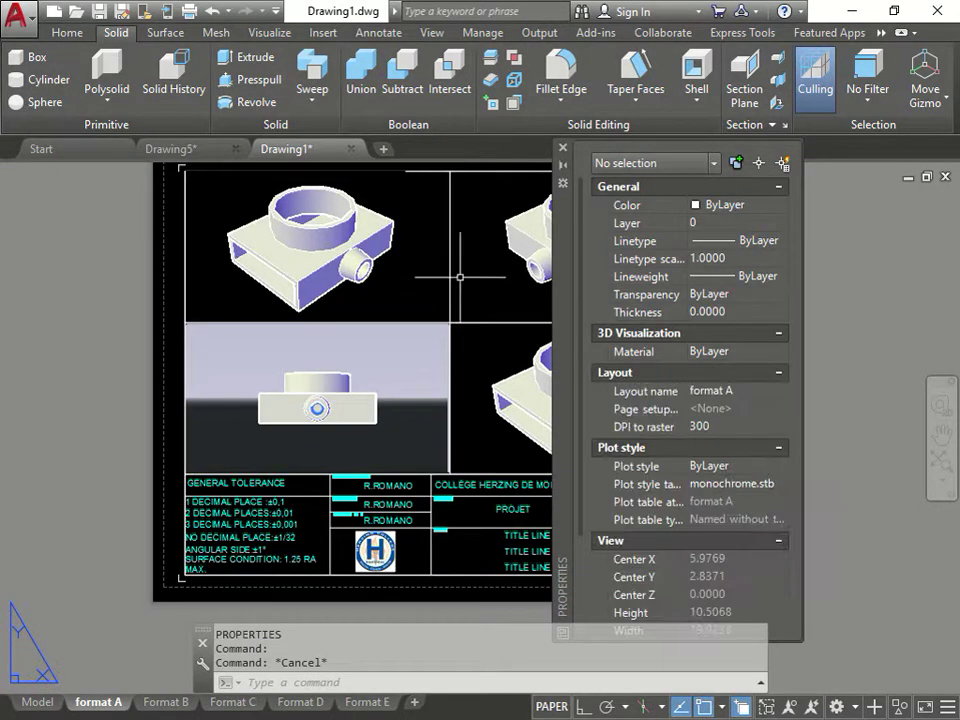
# Select the top-right viewport, trying annotation scale 1:10 before restoring 1:1.
pyautogui.moveTo(350, 195); pyautogui.dragTo(138, 239, button='middle')
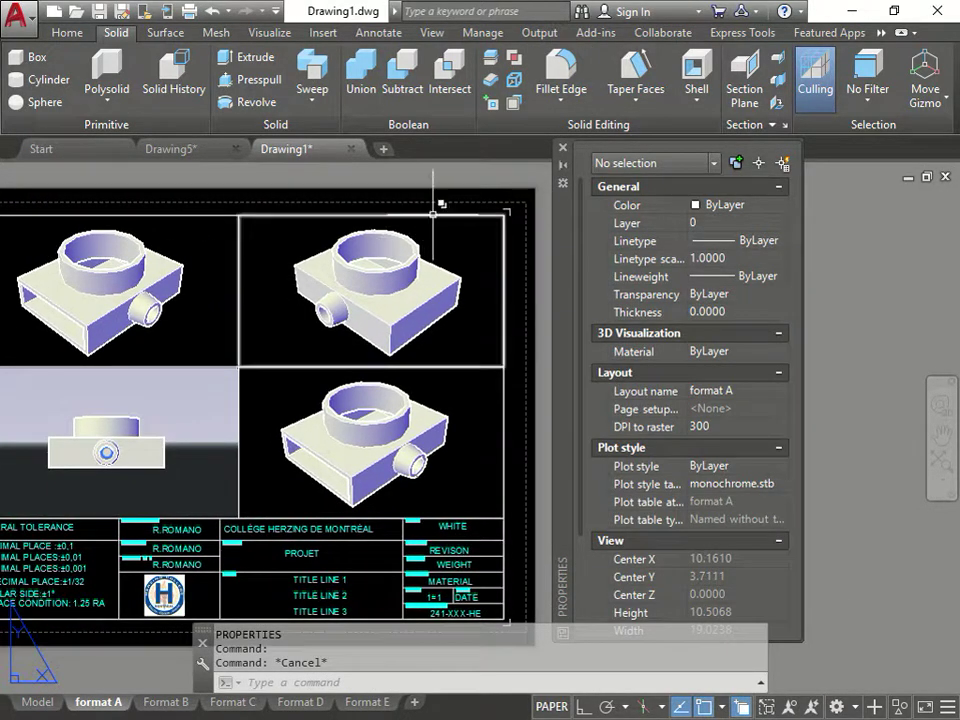
pyautogui.click(435, 215)
pyautogui.click(511, 287)
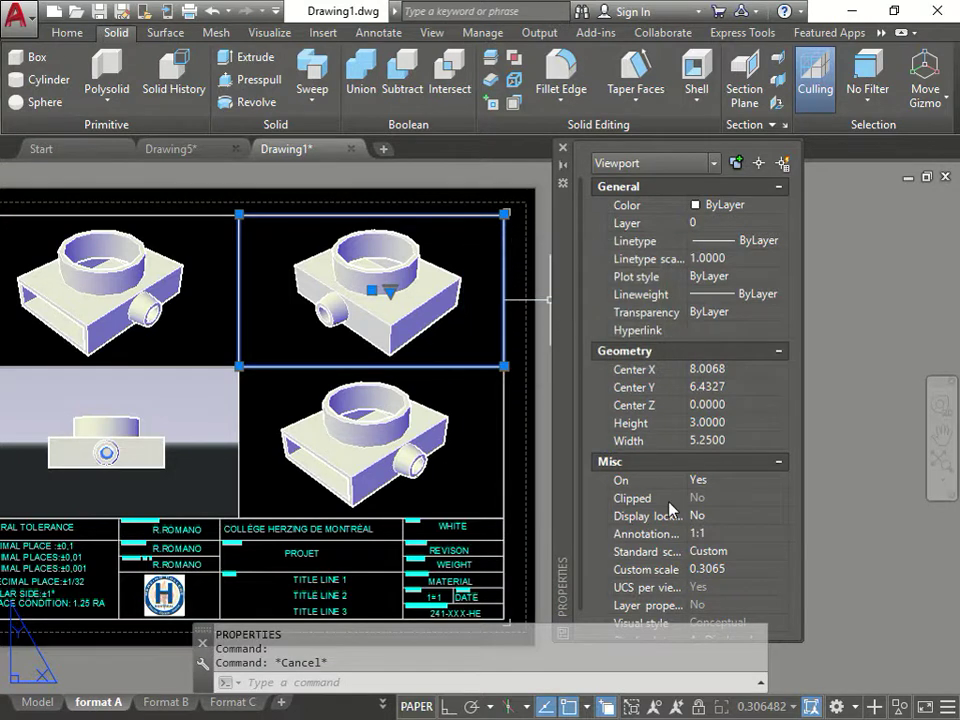
pyautogui.click(781, 534)
pyautogui.click(718, 635)
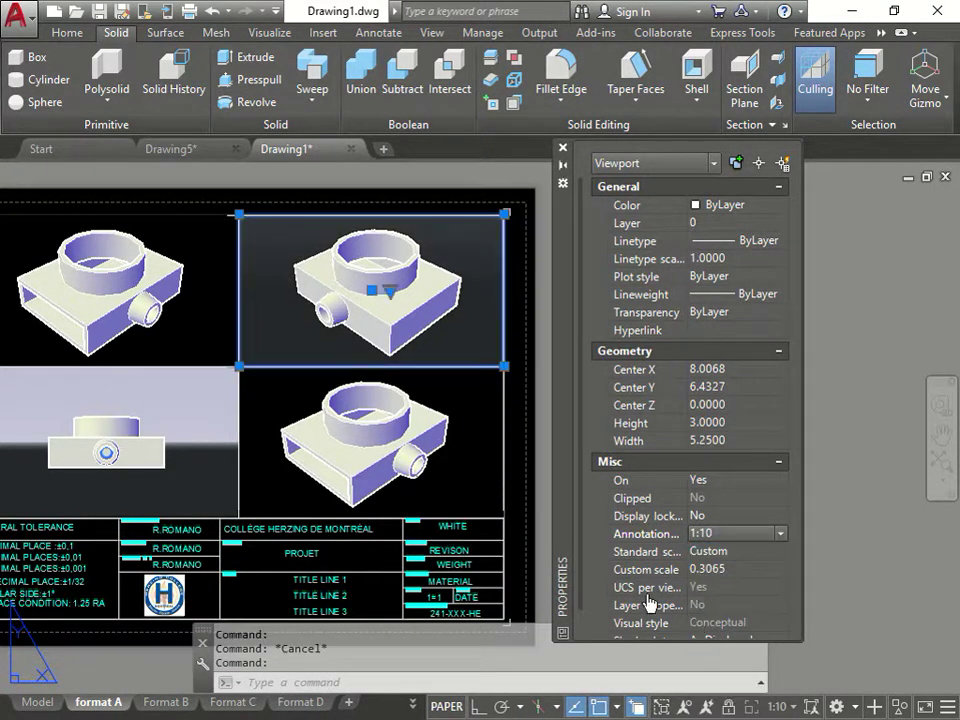
pyautogui.click(781, 534)
pyautogui.scroll(2, 742, 552)
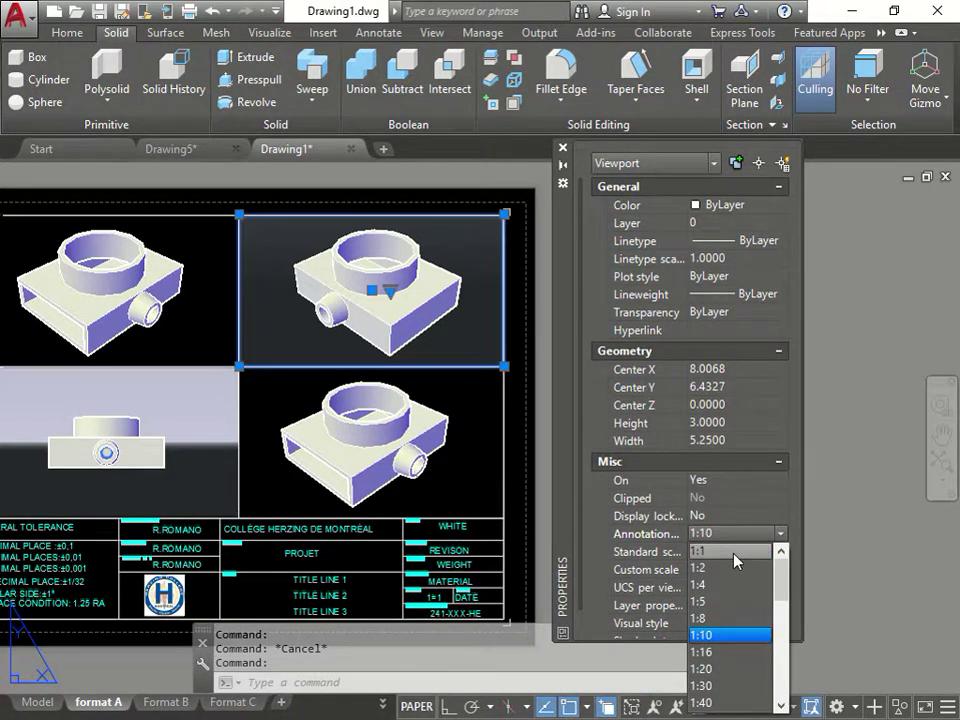
pyautogui.click(738, 562)
# Set the top-right viewport's standard scale to 1:10 and clear the selection.
pyautogui.click(781, 551)
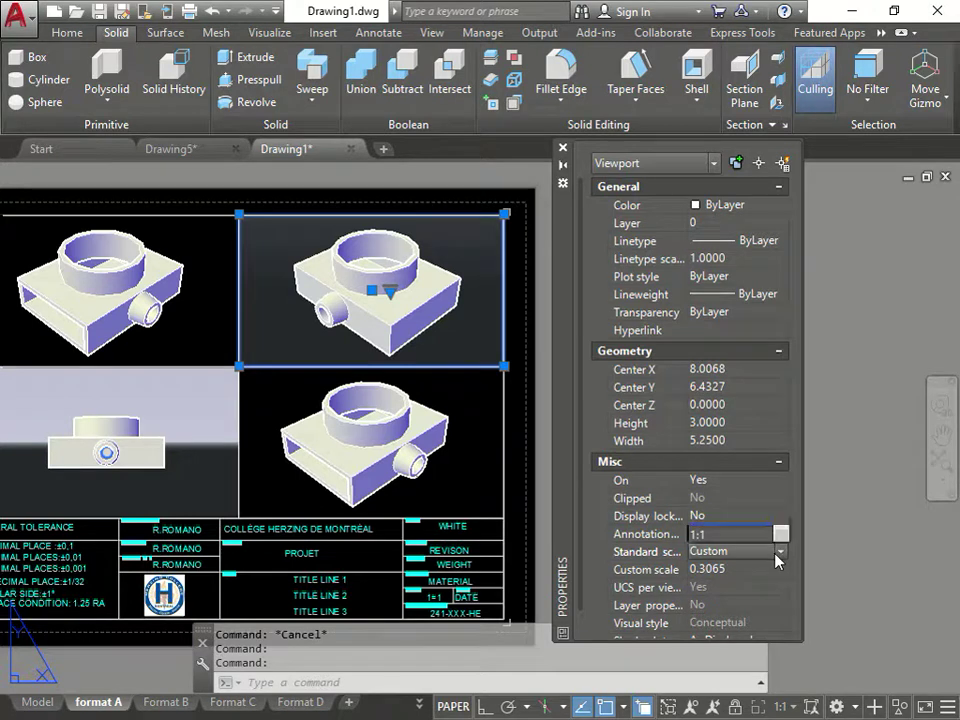
pyautogui.click(729, 464)
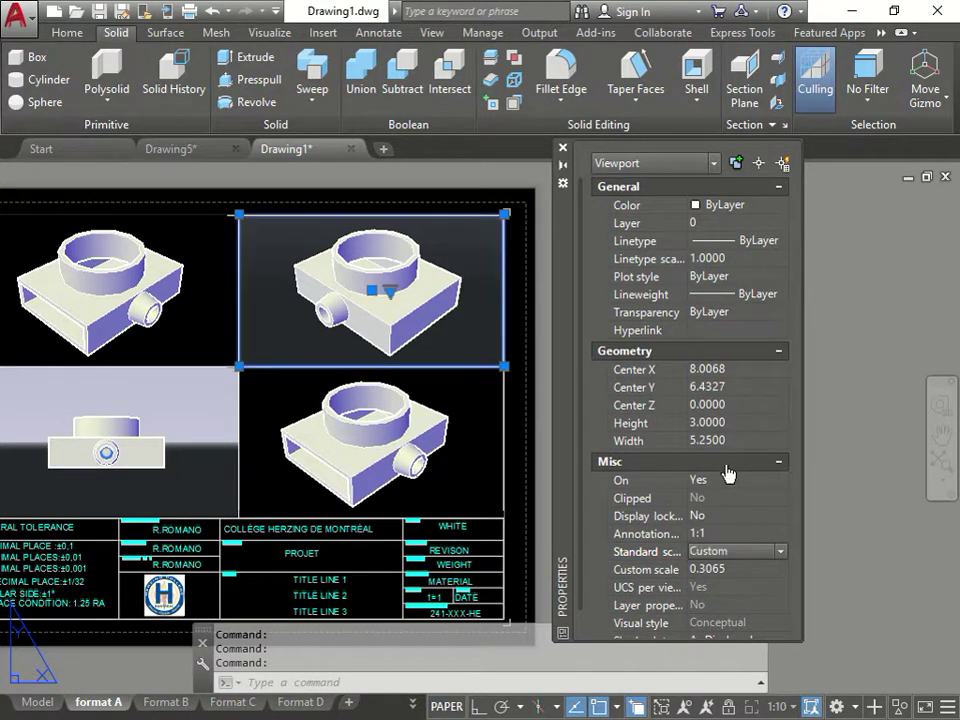
pyautogui.click(771, 558)
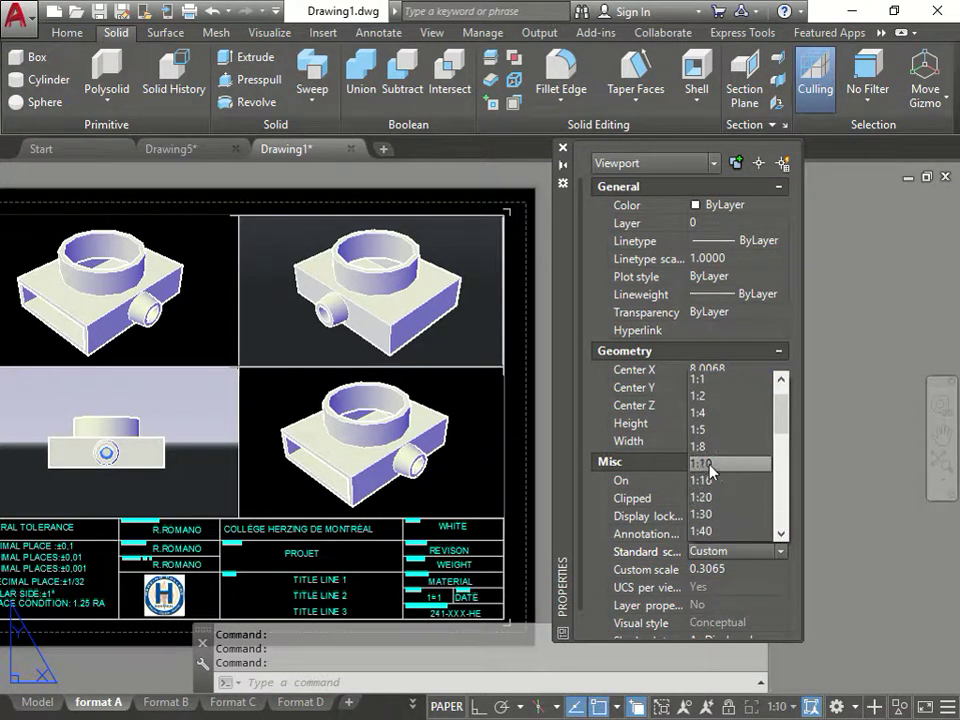
pyautogui.click(705, 461)
pyautogui.click(711, 551)
pyautogui.click(706, 466)
pyautogui.click(716, 553)
pyautogui.click(713, 466)
pyautogui.press('Escape')
pyautogui.press('Escape')
pyautogui.press('Escape')
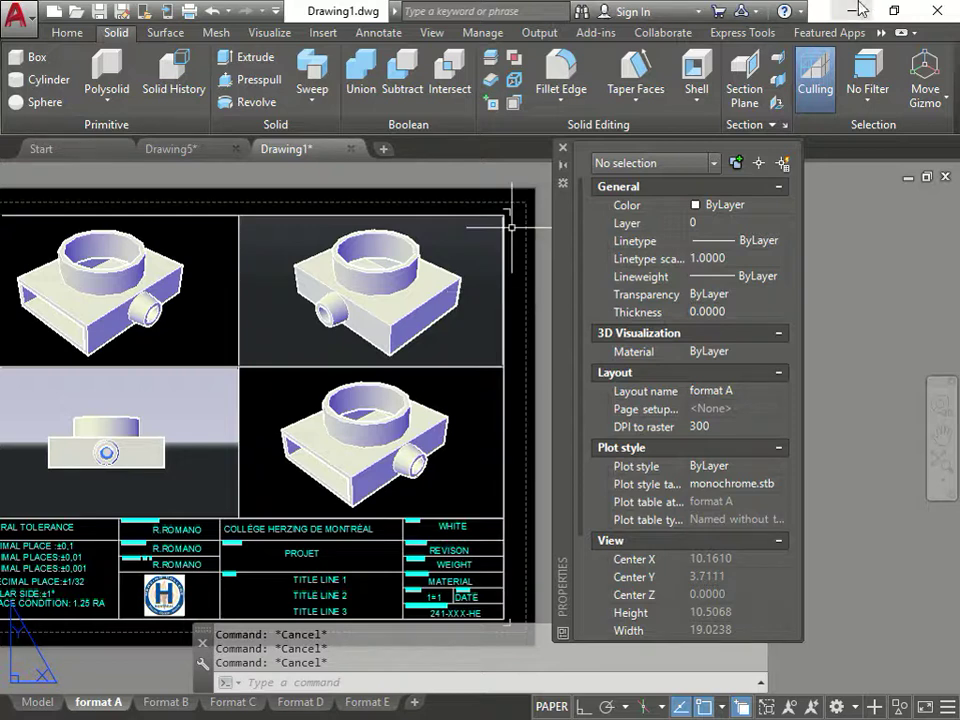
# Close the Properties palette and erase the top-left and bottom-right viewports, keeping the front and isometric views.
pyautogui.click(563, 148)
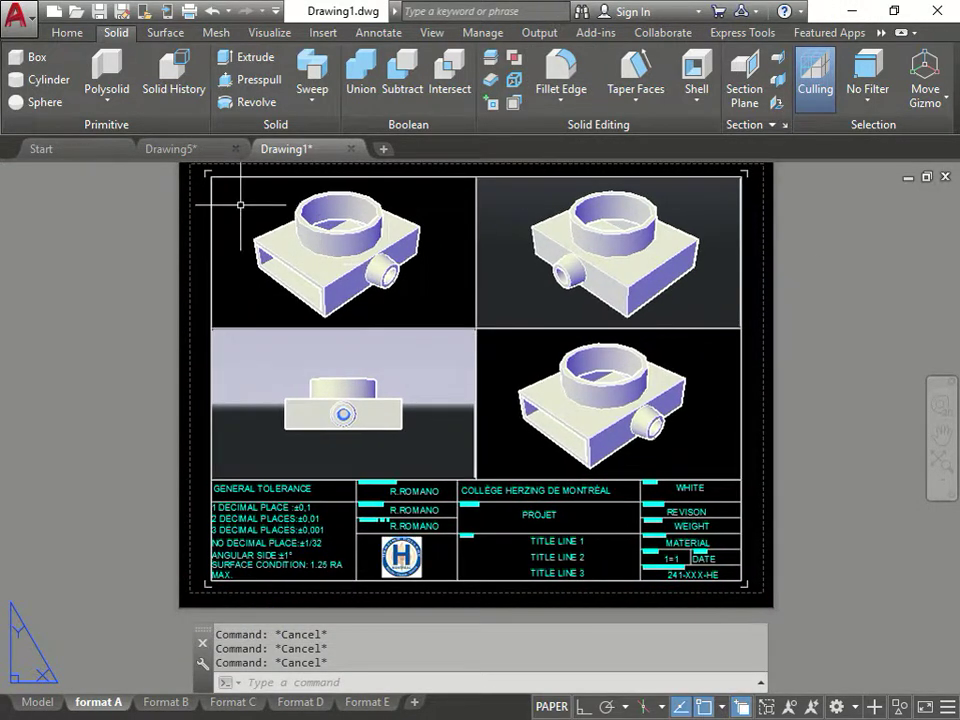
pyautogui.click(240, 202)
pyautogui.press('Delete')
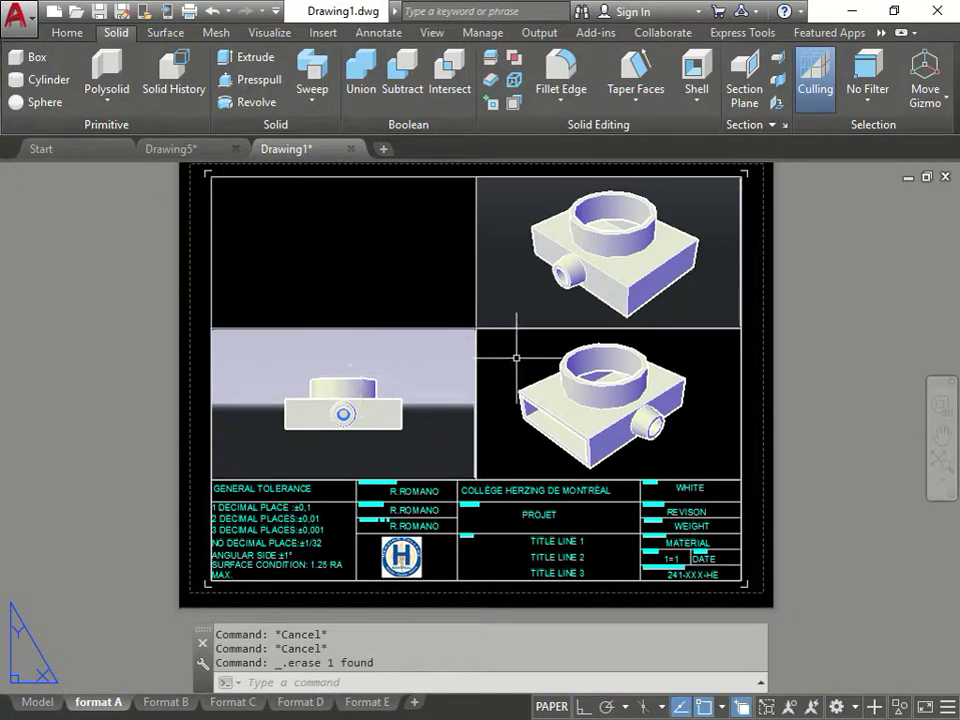
pyautogui.click(743, 383)
pyautogui.press('Delete')
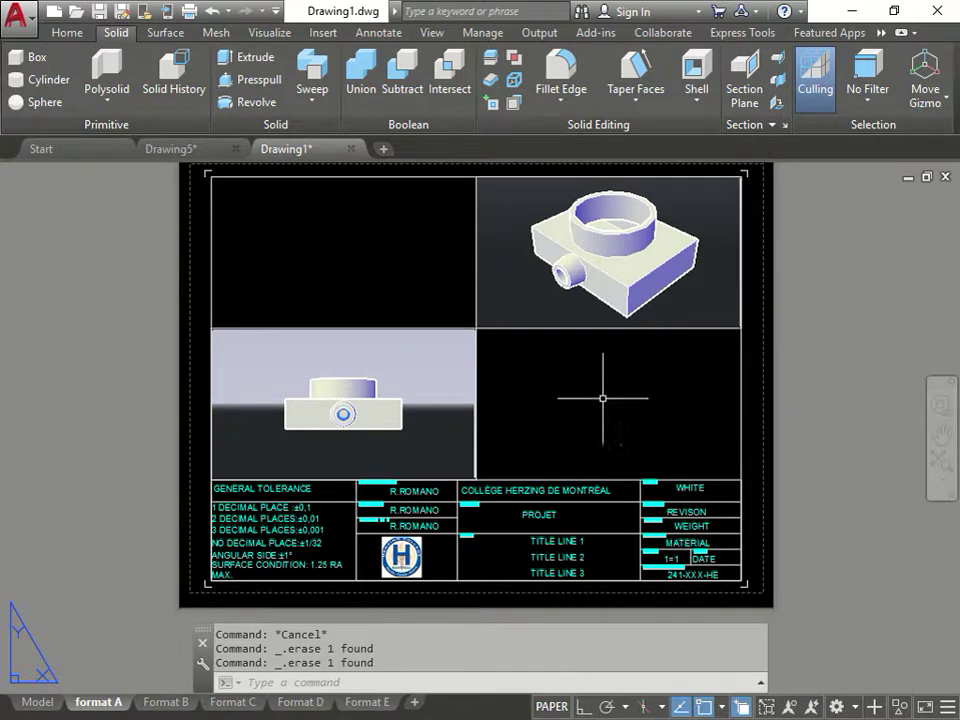
pyautogui.press('Escape')
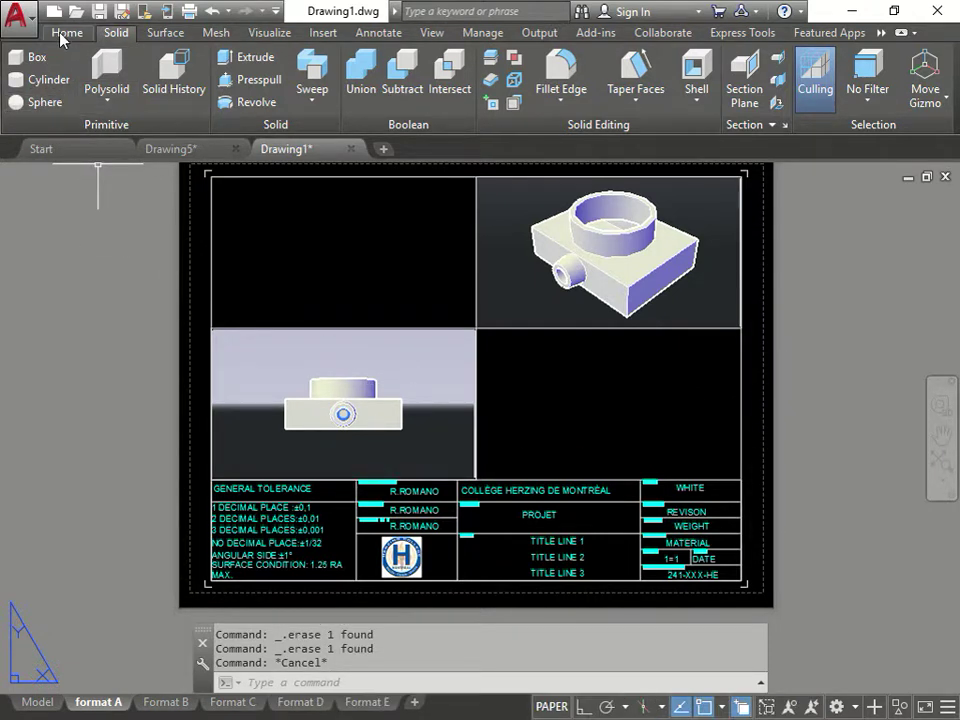
pyautogui.click(63, 34)
# Use SOLVIEW Ortho from the front view's top edge to create a TOP viewport in the upper-left area.
pyautogui.click(32, 124)
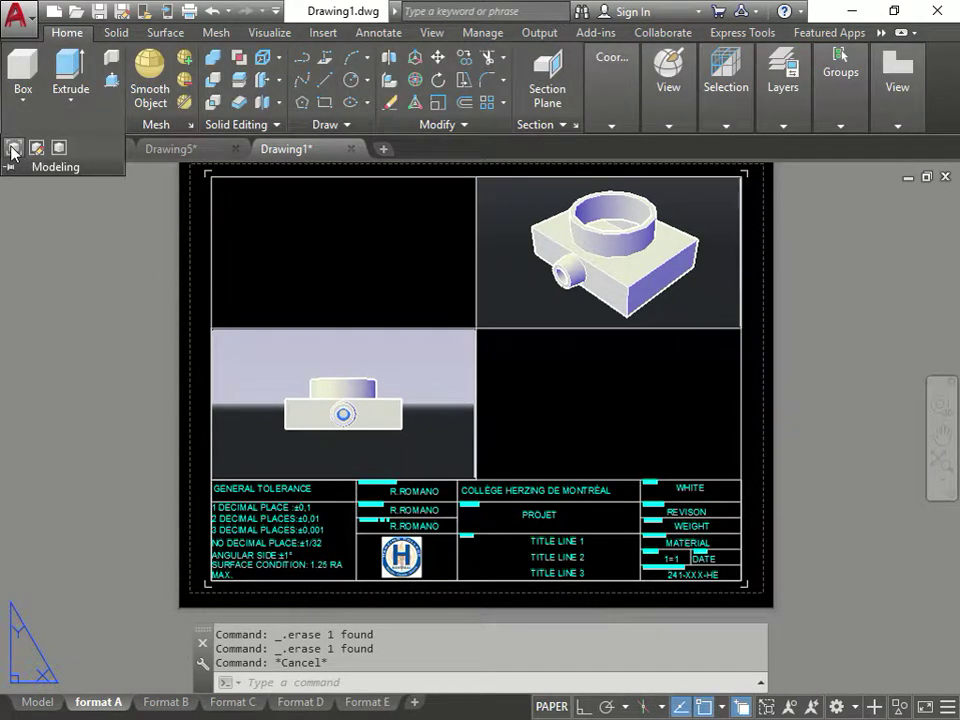
pyautogui.click(13, 150)
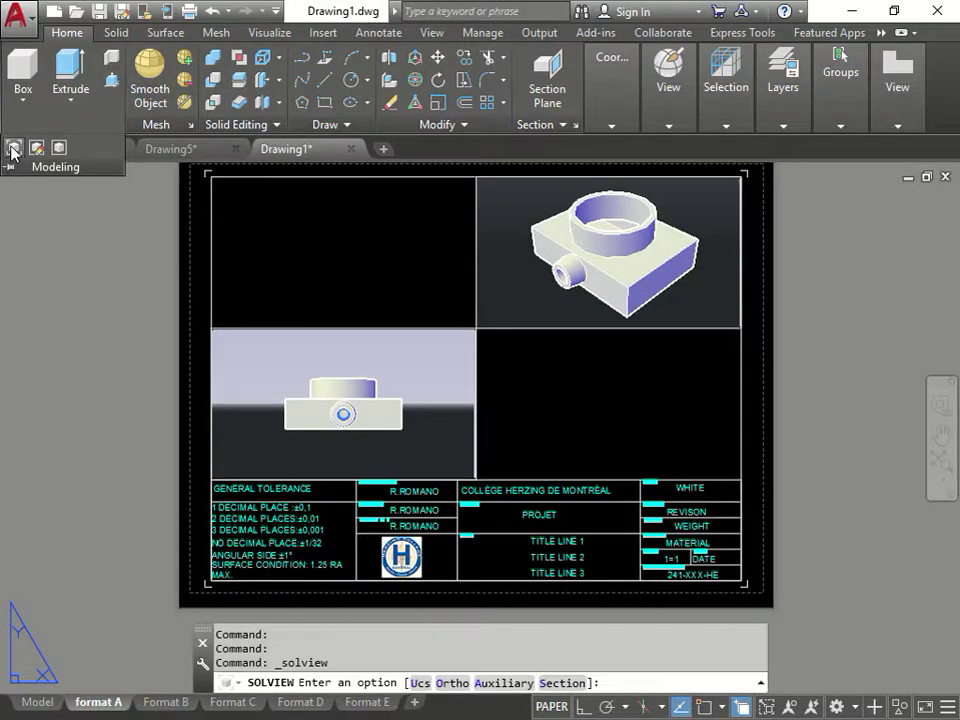
pyautogui.click(448, 680)
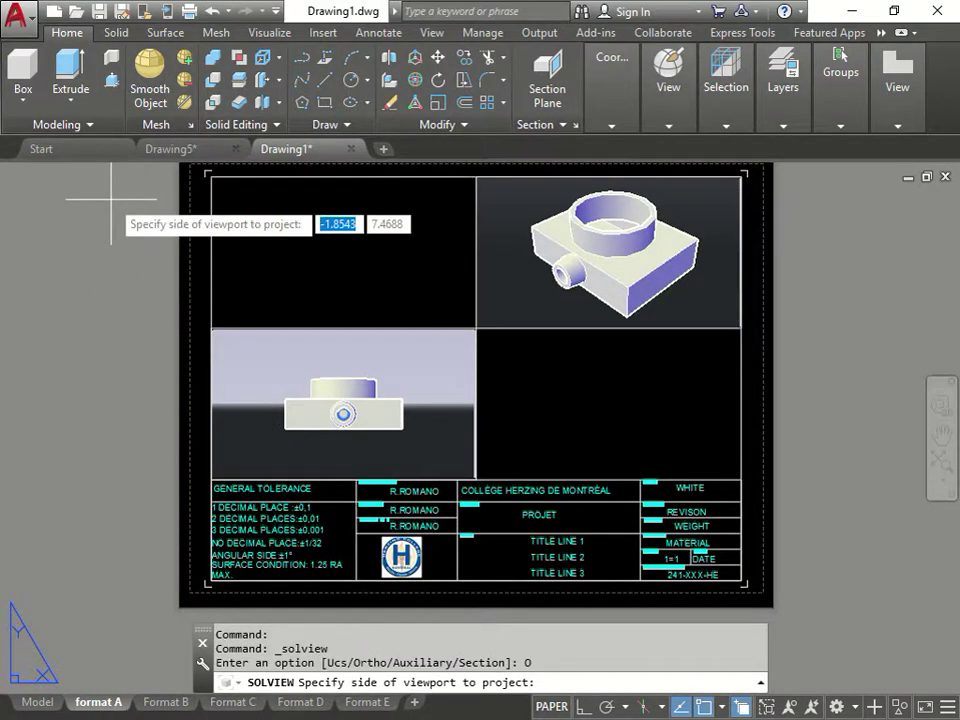
pyautogui.click(343, 328)
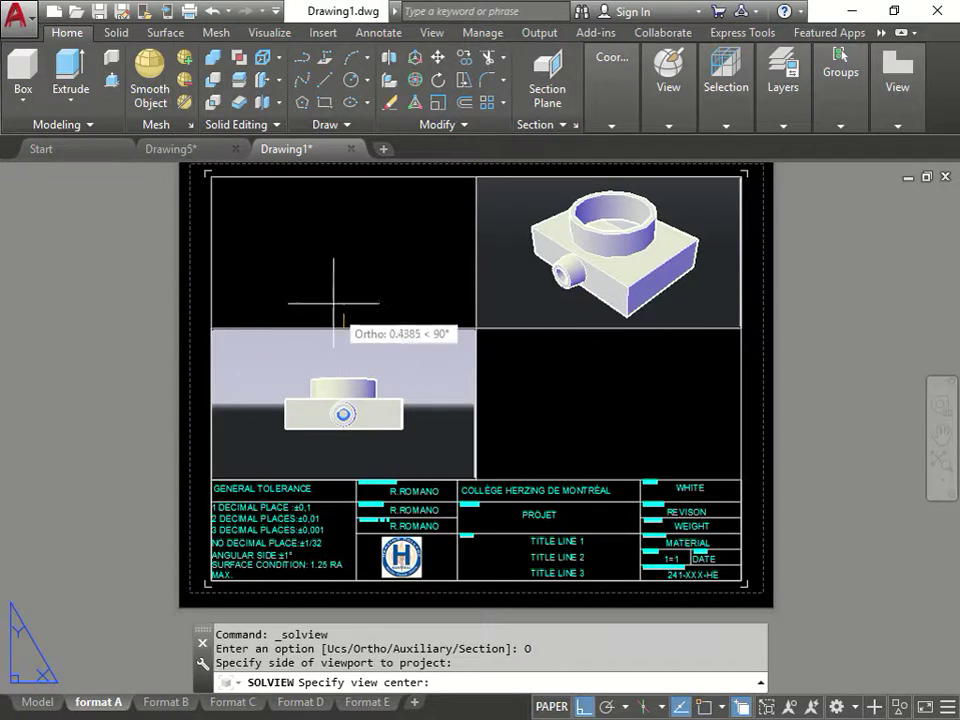
pyautogui.click(343, 240)
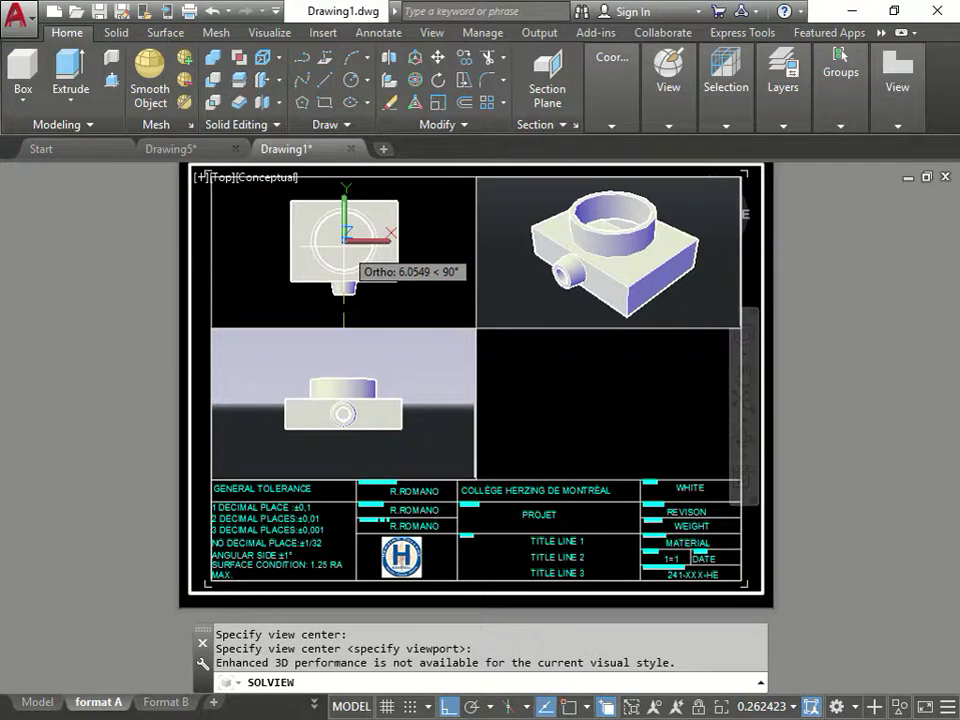
pyautogui.press('Return')
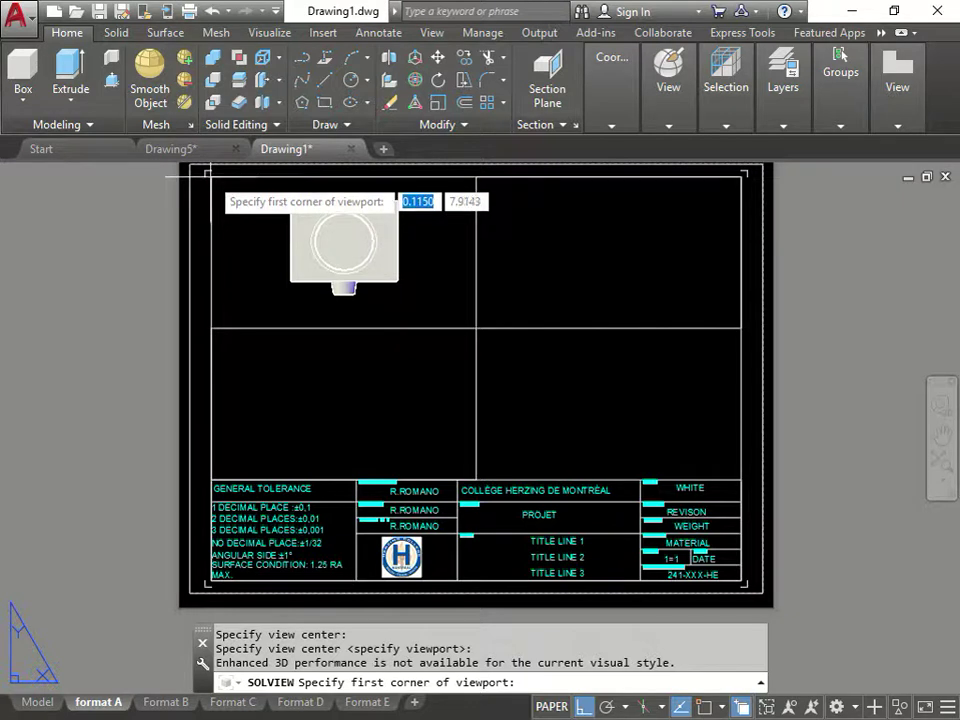
pyautogui.click(208, 178)
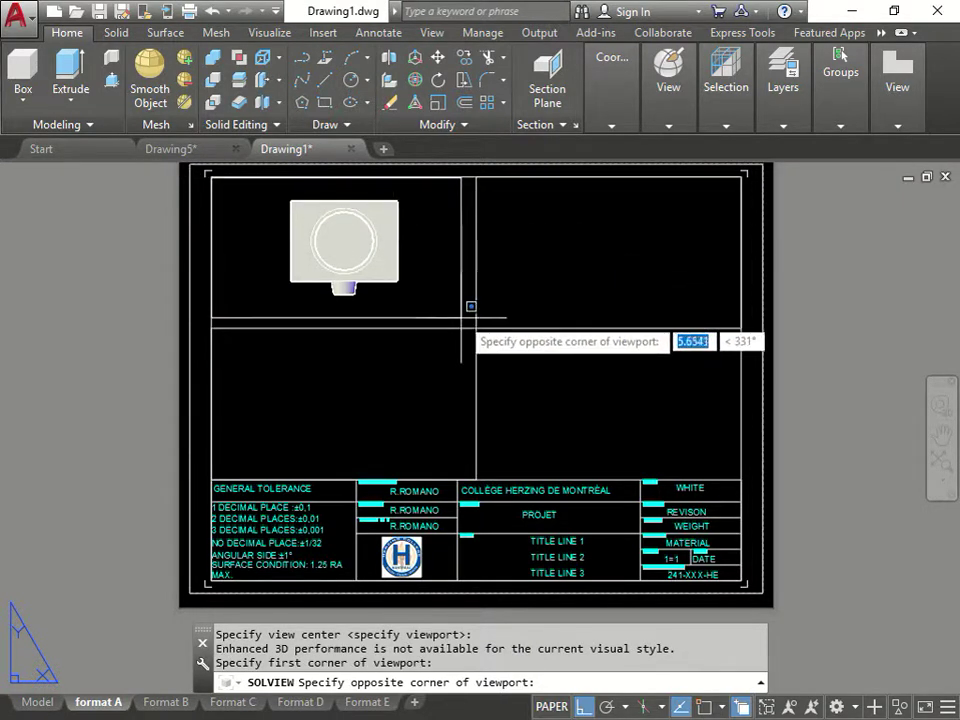
pyautogui.click(488, 317)
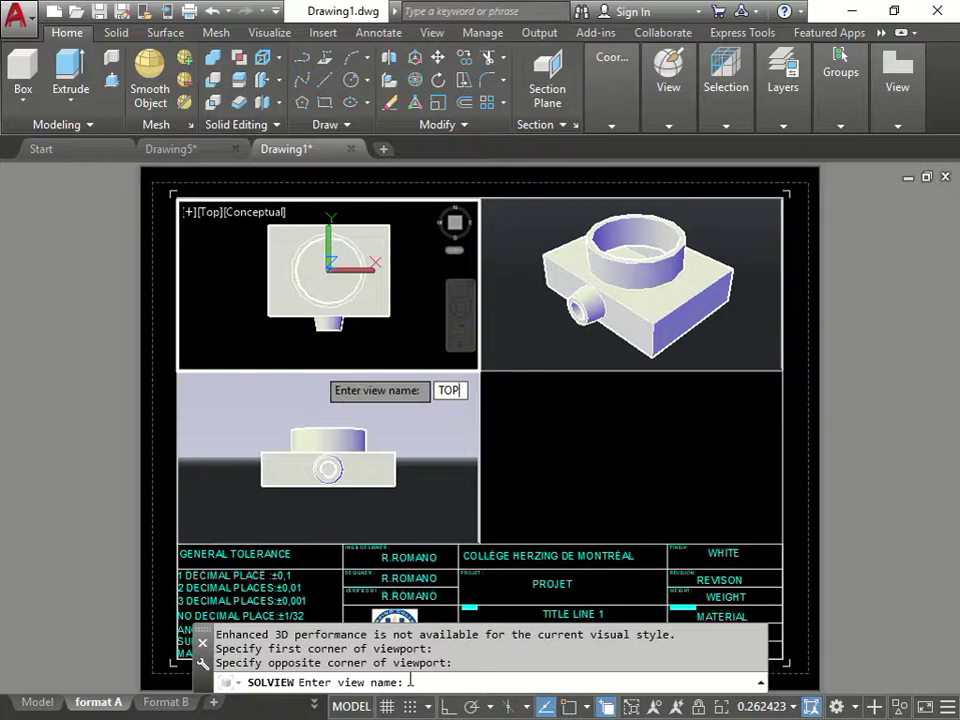
pyautogui.press('Return')
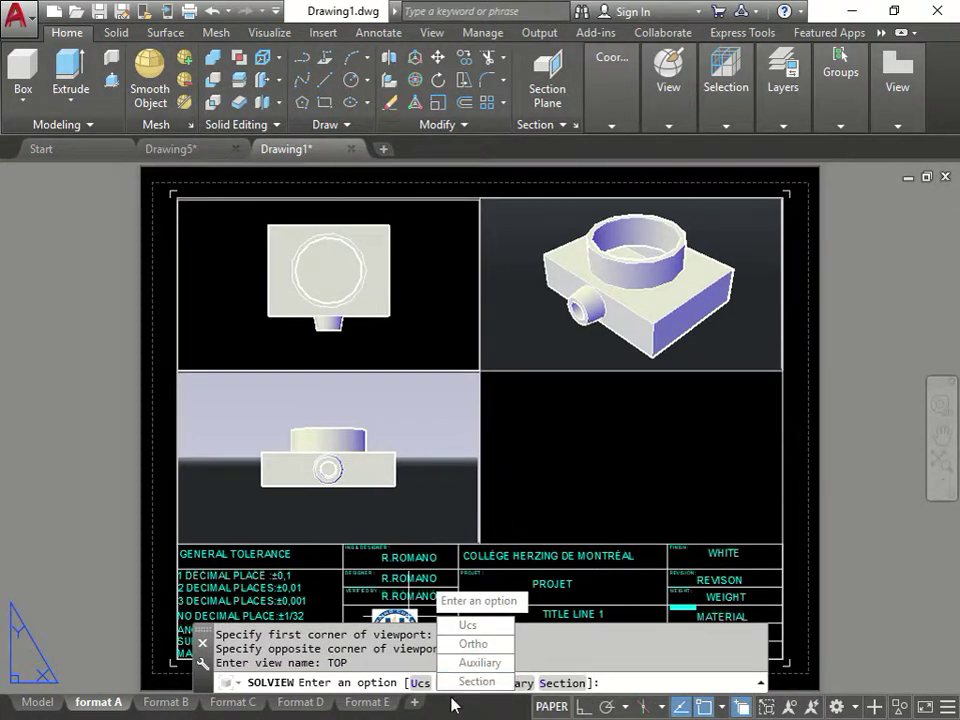
pyautogui.press('Escape')
pyautogui.press('Escape')
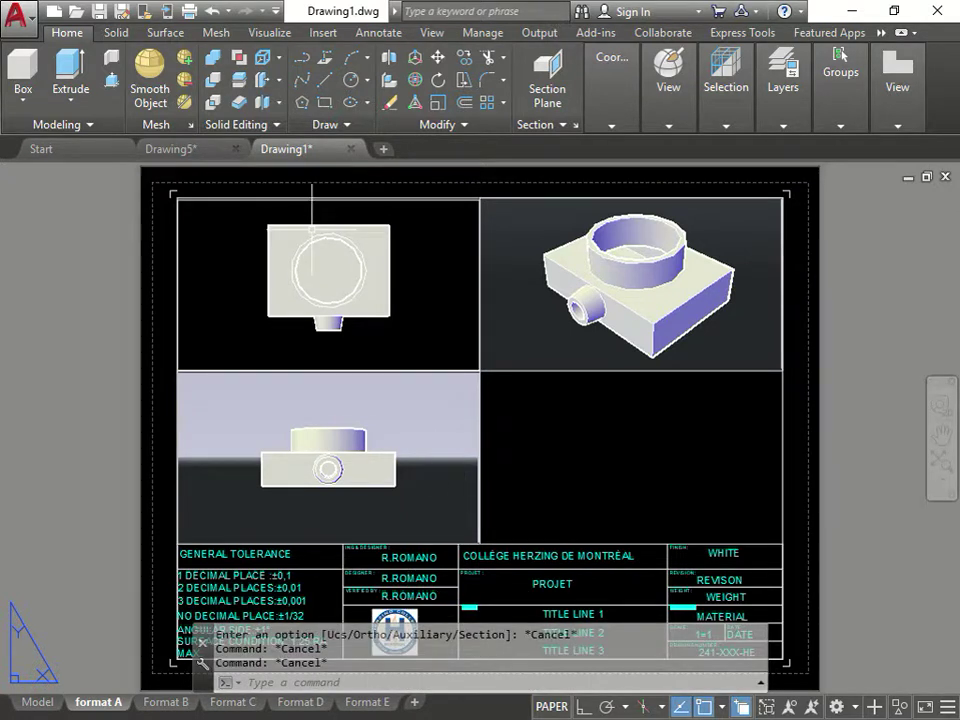
pyautogui.click(52, 124)
# Use SOLVIEW Ortho from the front view's right edge to create a RIGHT viewport in the lower-right area.
pyautogui.click(14, 148)
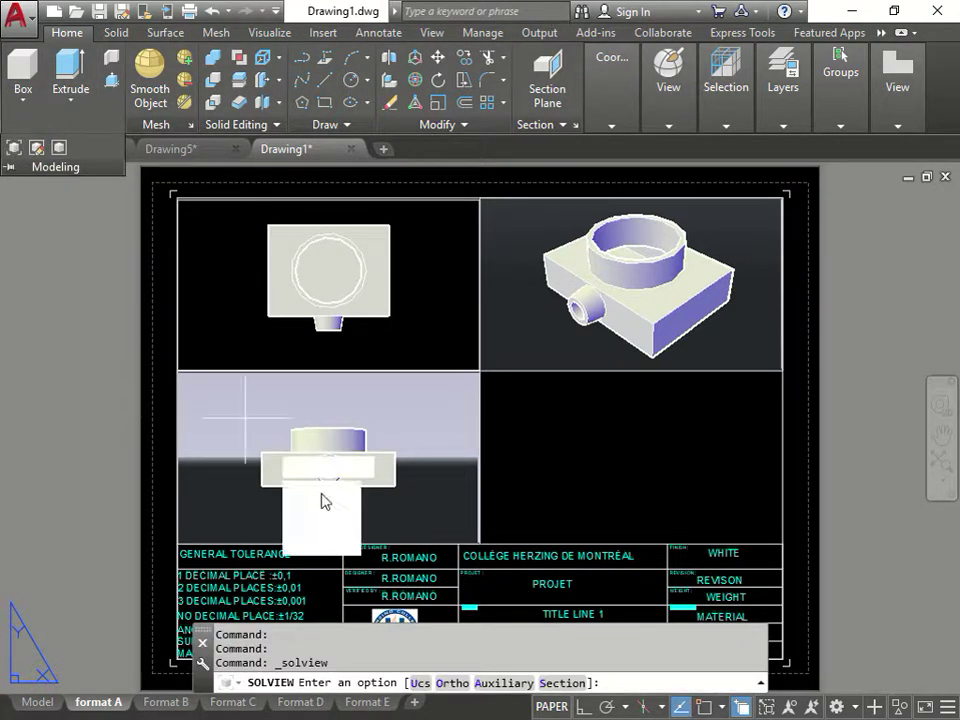
pyautogui.click(452, 683)
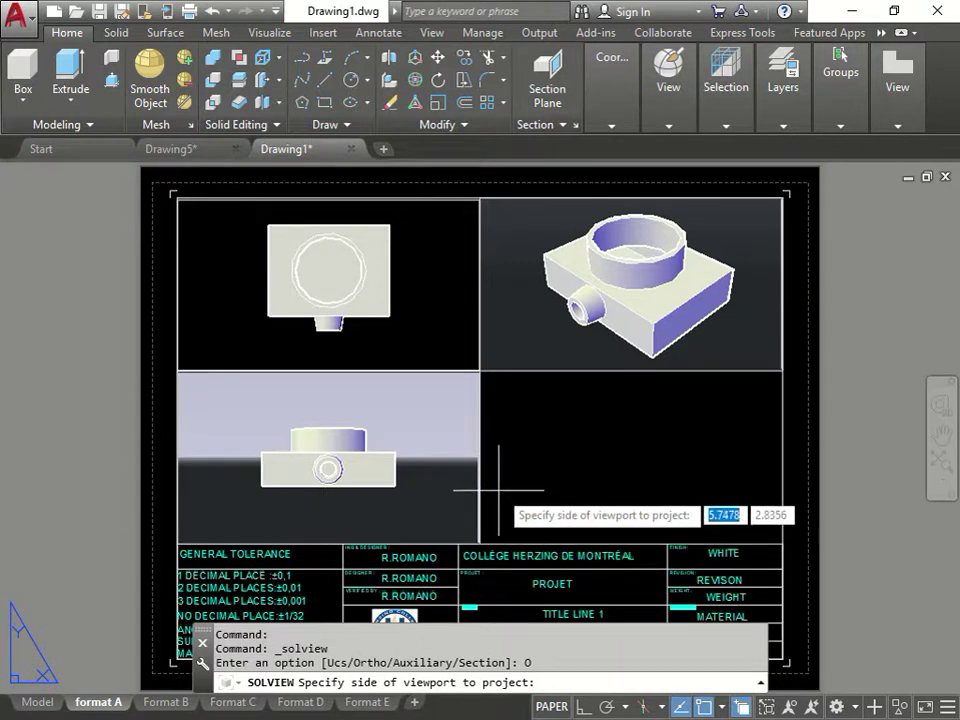
pyautogui.click(480, 457)
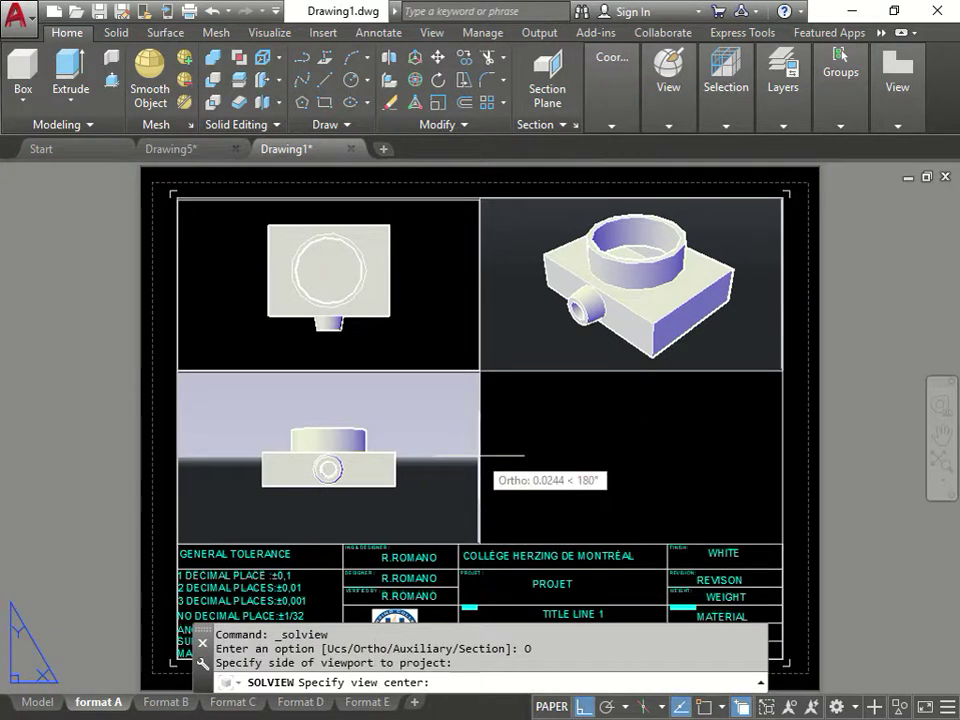
pyautogui.click(642, 457)
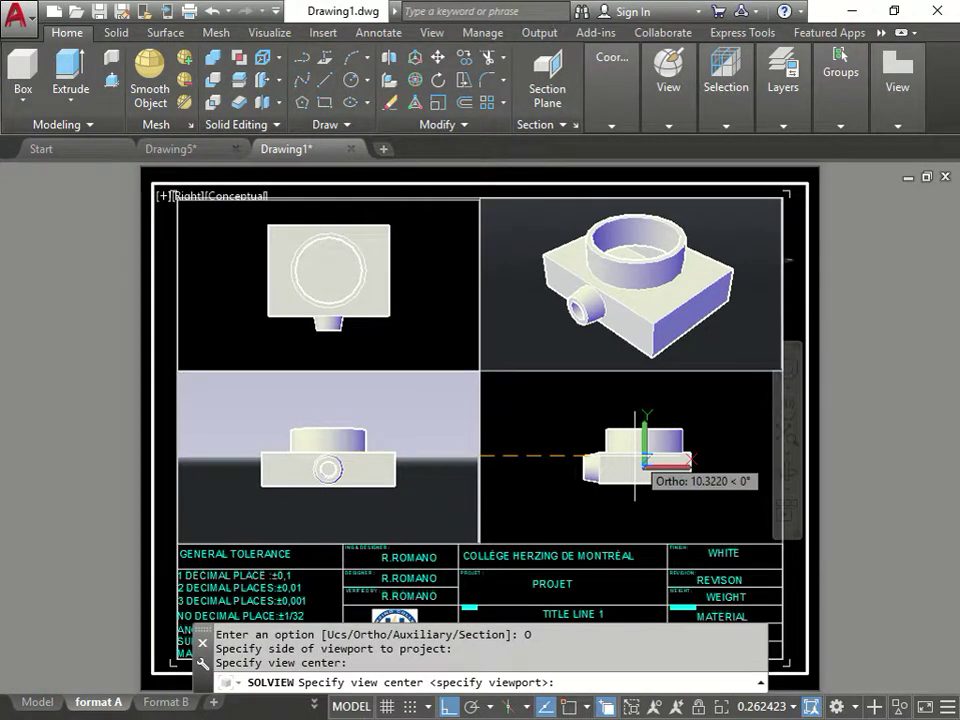
pyautogui.press('Return')
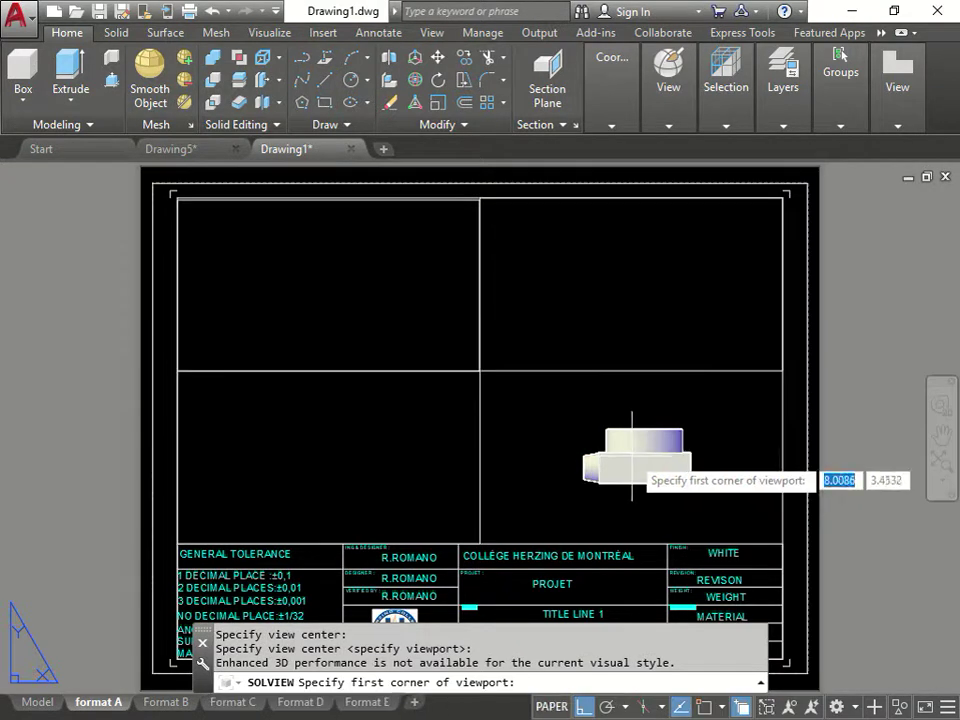
pyautogui.click(480, 371)
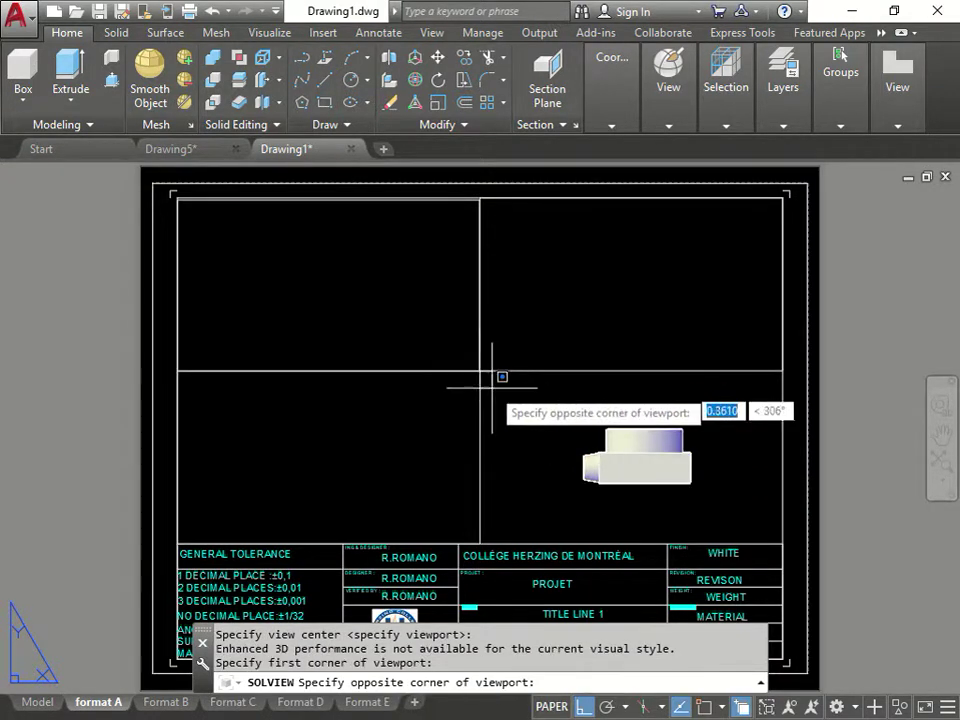
pyautogui.click(790, 535)
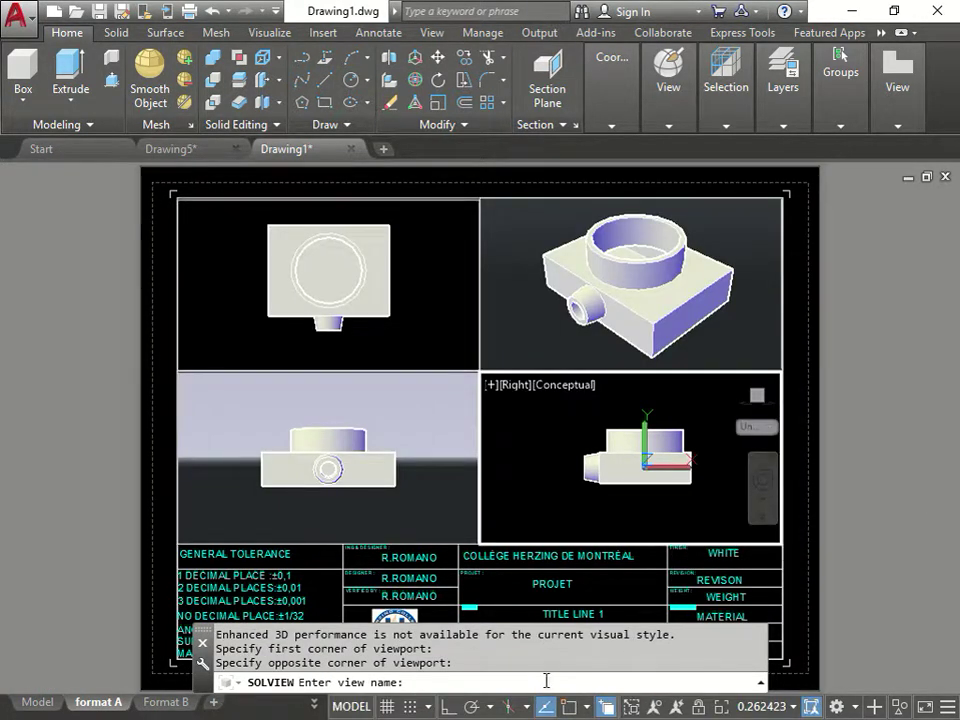
pyautogui.write('RIGHT')
pyautogui.press('Return')
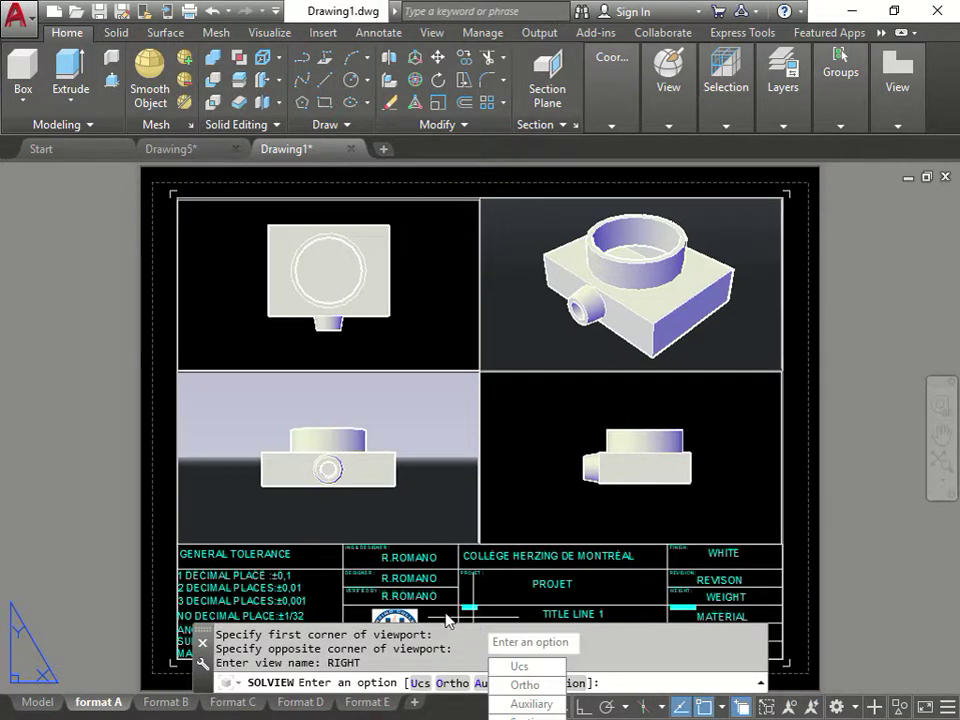
# Delete the existing lower-left front viewport.
pyautogui.press('Return')
pyautogui.press('Escape')
pyautogui.press('Escape')
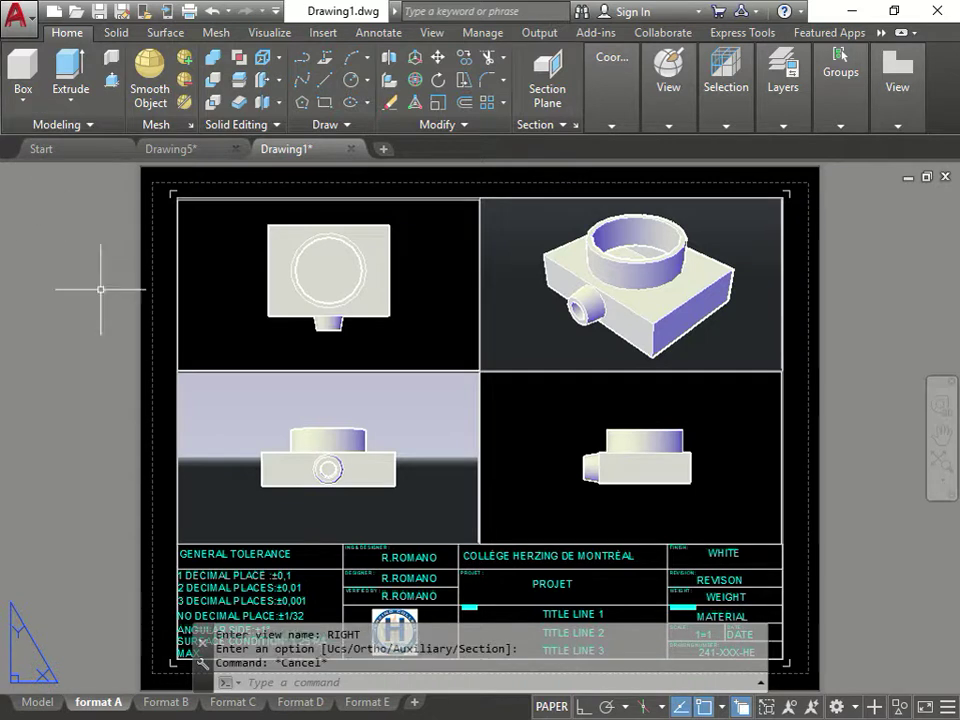
pyautogui.click(187, 402)
pyautogui.press('Delete')
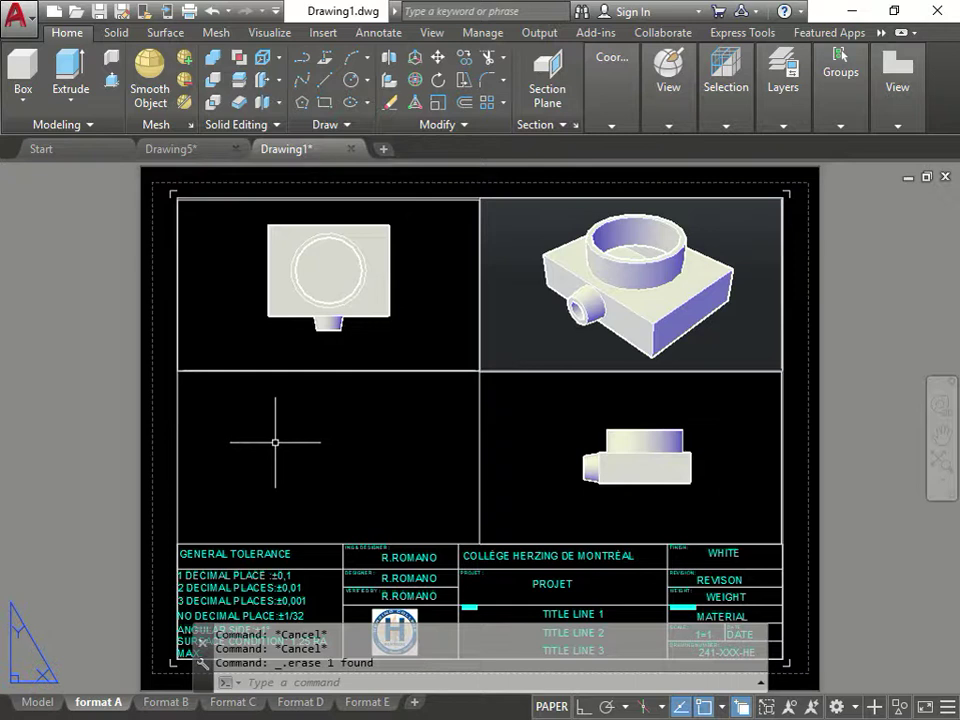
# Project a SOLVIEW Ortho view down from the top view into a new lower-left viewport named FRONT.
pyautogui.click(64, 123)
pyautogui.click(15, 151)
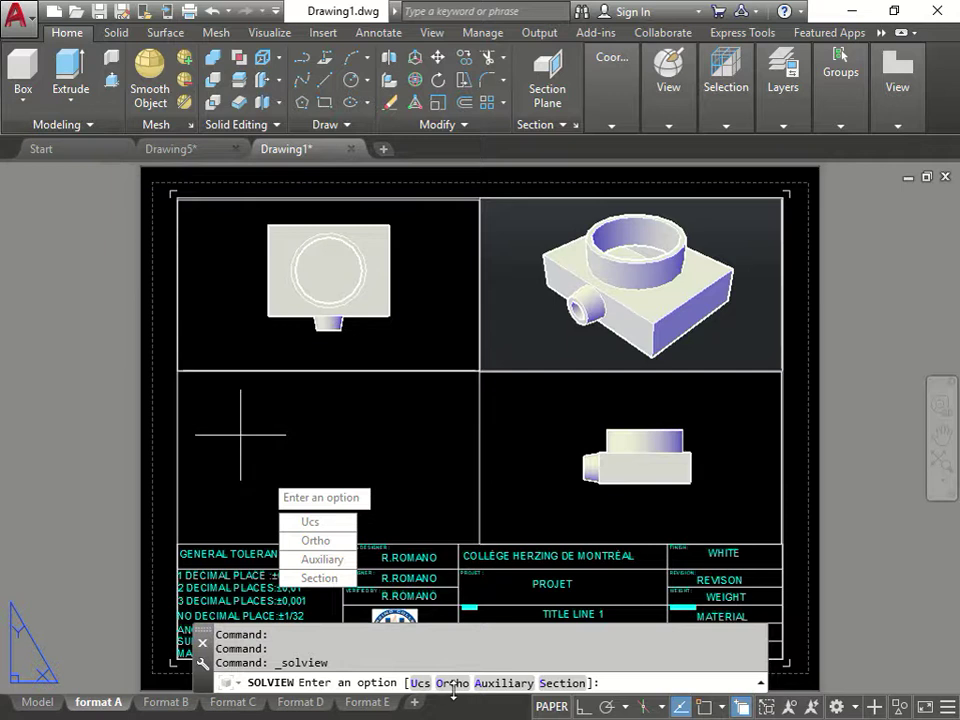
pyautogui.write('o')
pyautogui.press('Return')
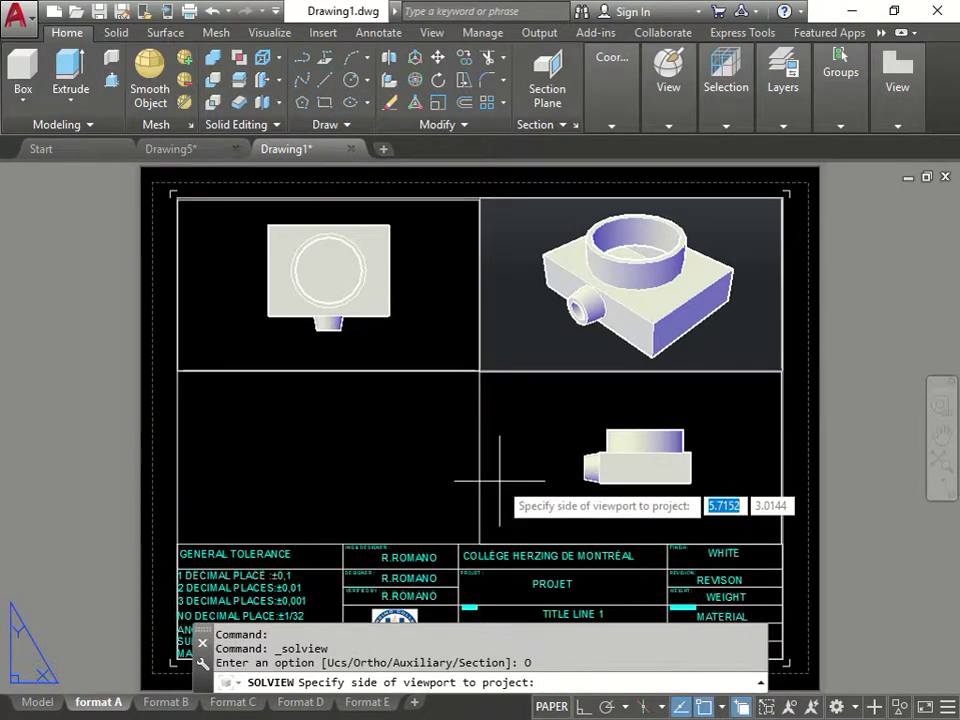
pyautogui.click(329, 370)
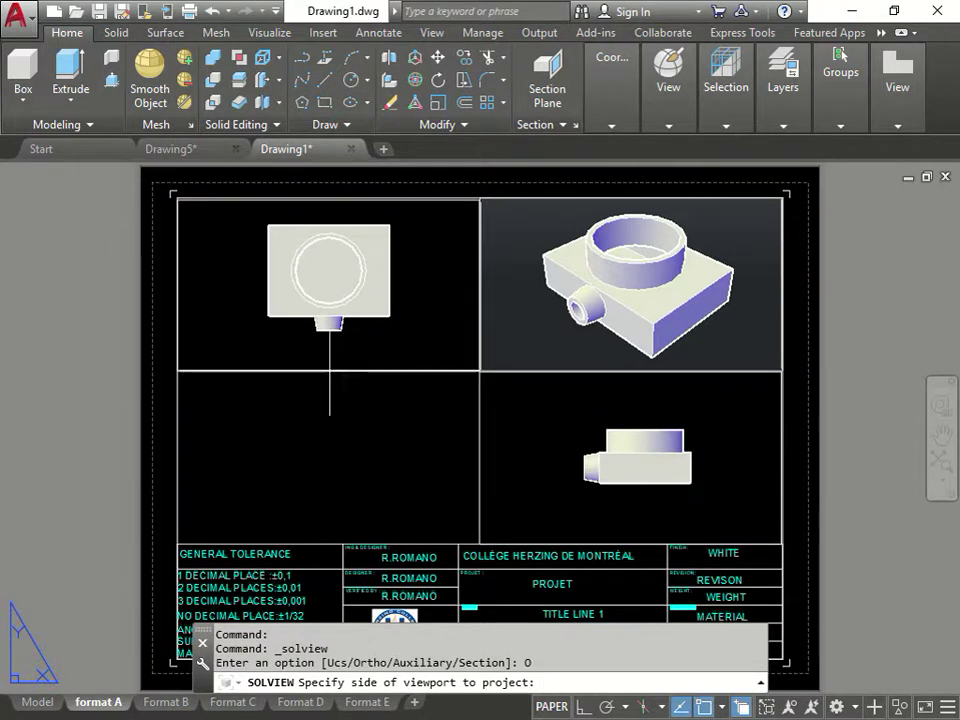
pyautogui.click(329, 450)
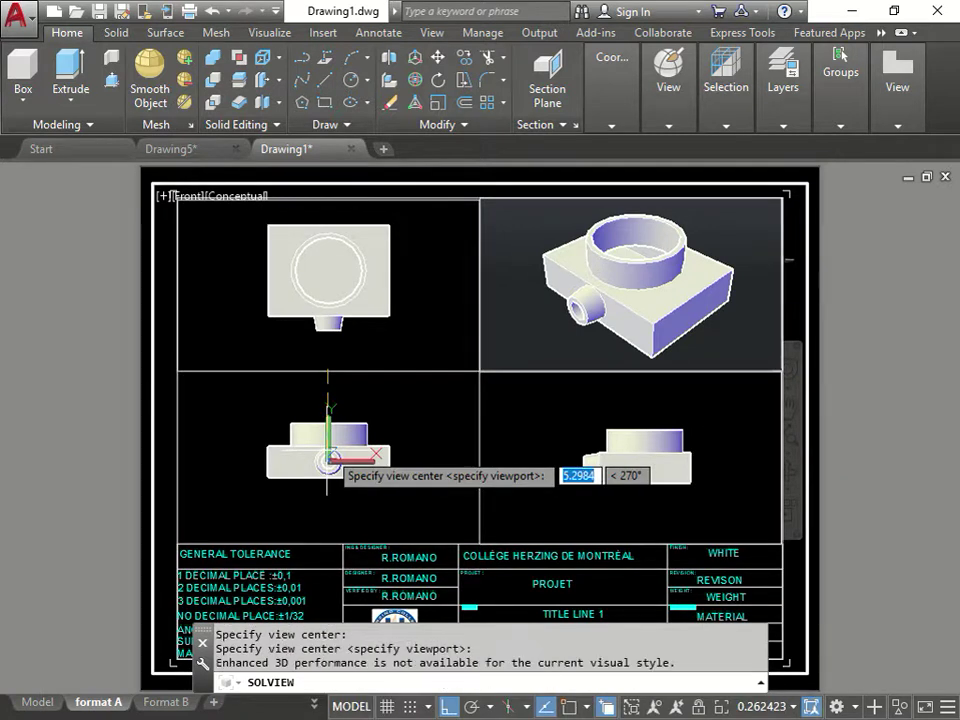
pyautogui.press('Return')
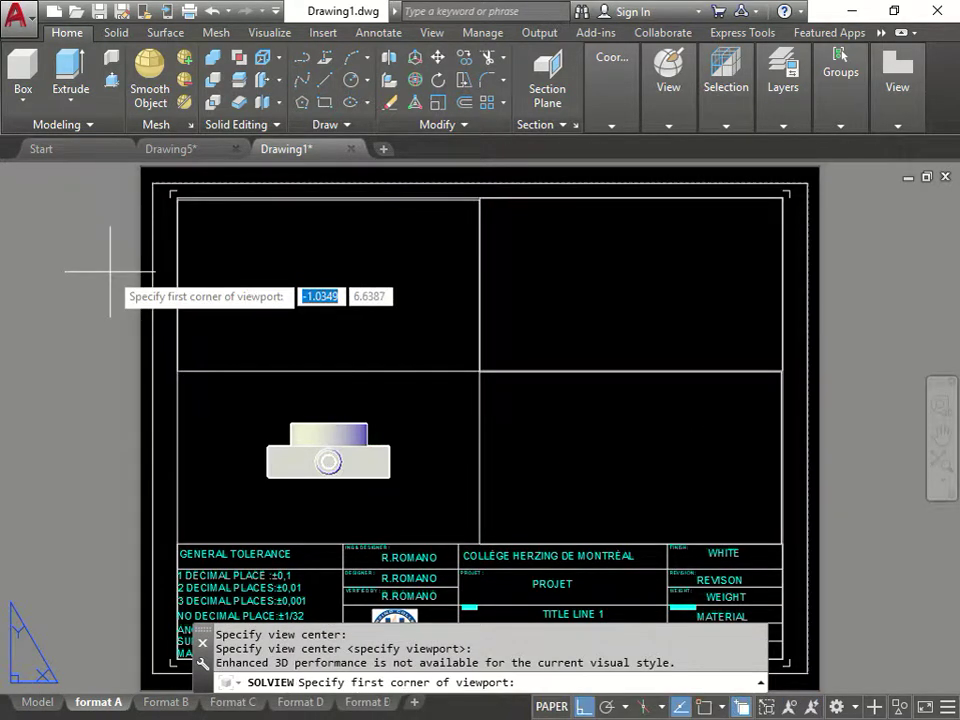
pyautogui.click(188, 359)
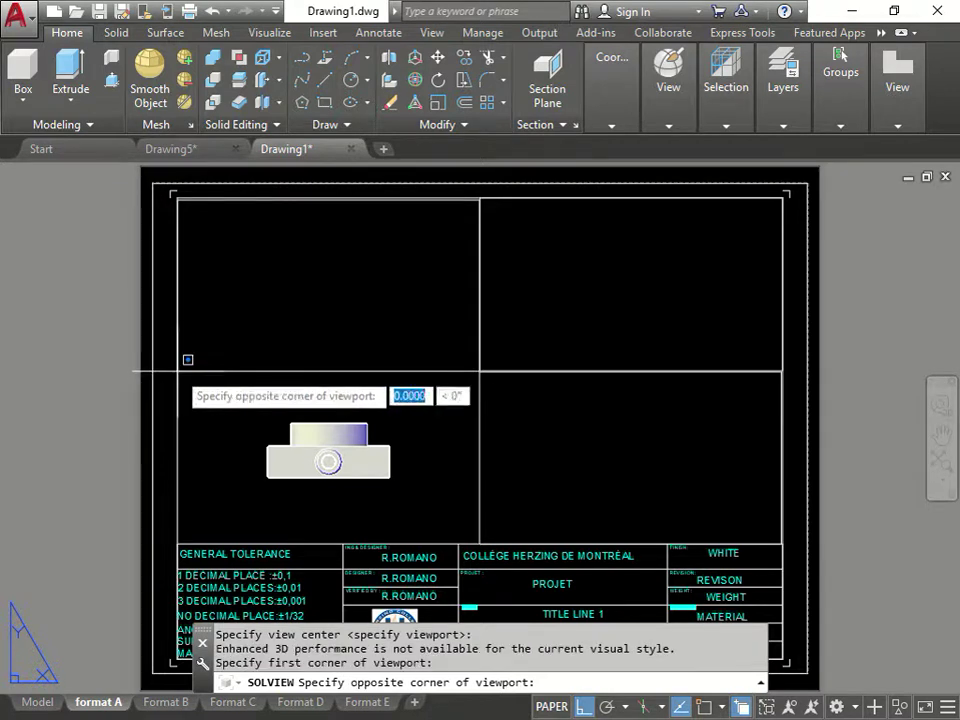
pyautogui.click(490, 531)
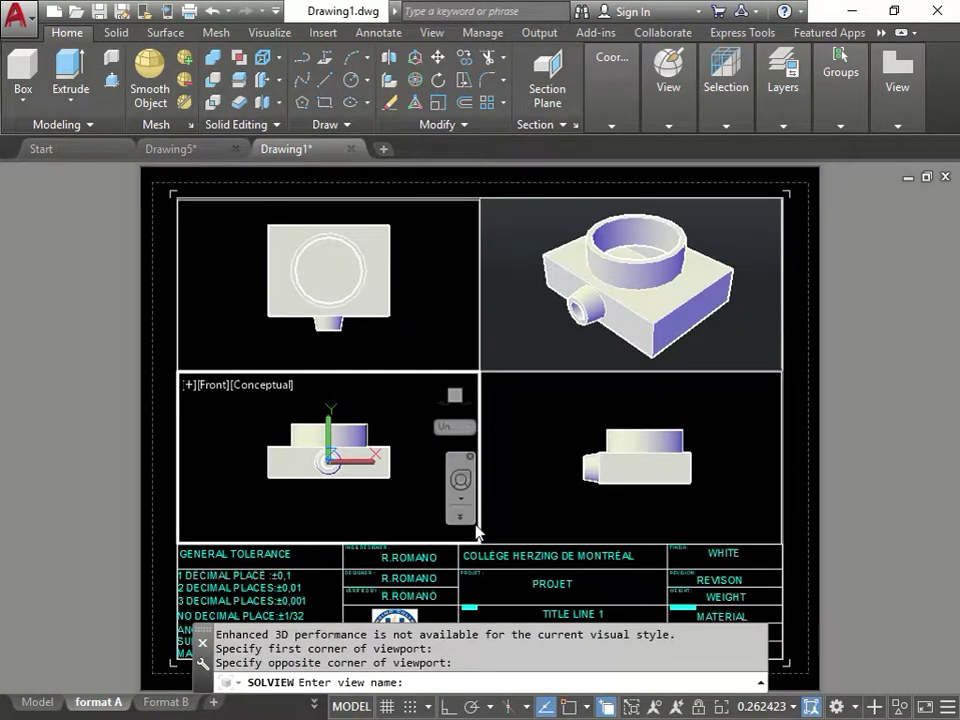
pyautogui.write('FRONT')
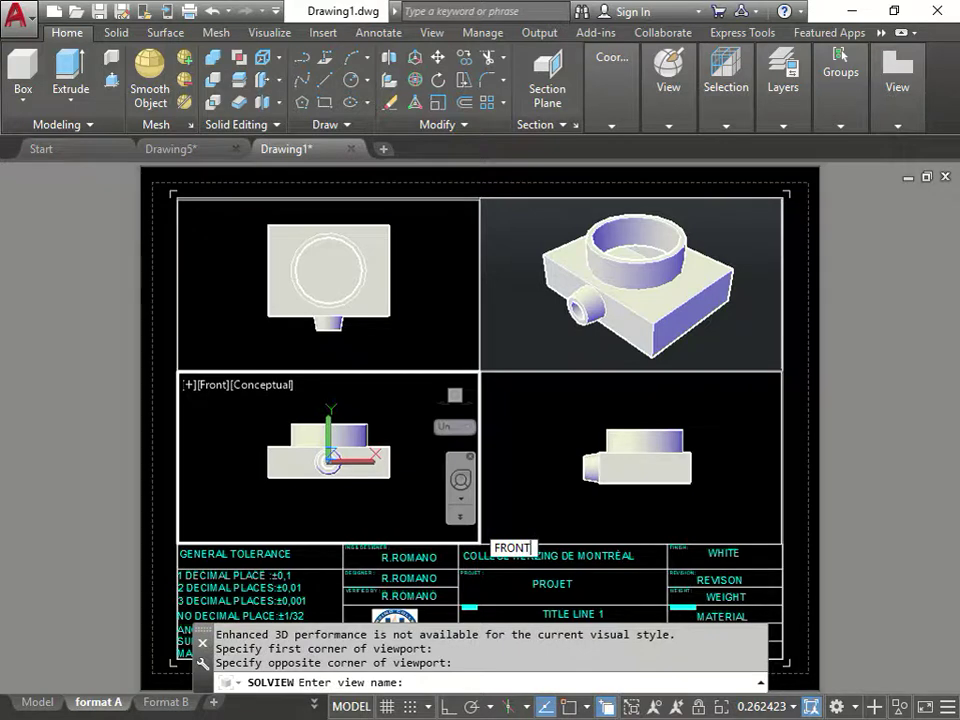
pyautogui.press('Return')
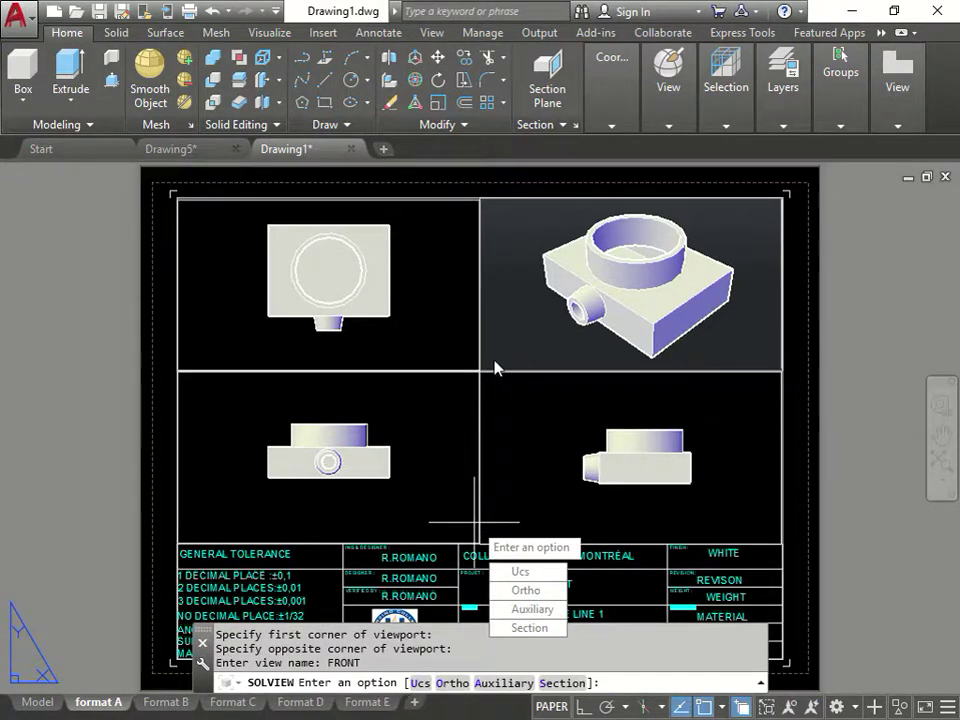
pyautogui.press('Escape')
pyautogui.press('Escape')
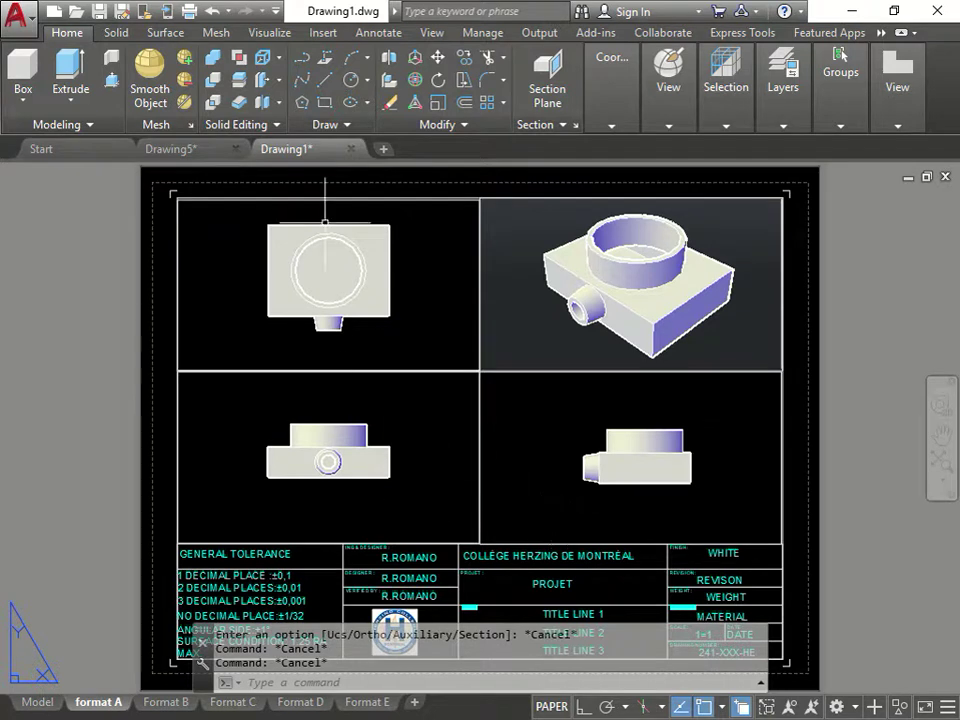
# Run SOLDRAW on the TOP, FRONT and RIGHT viewports to generate profiles with dashed hidden lines.
pyautogui.click(446, 321)
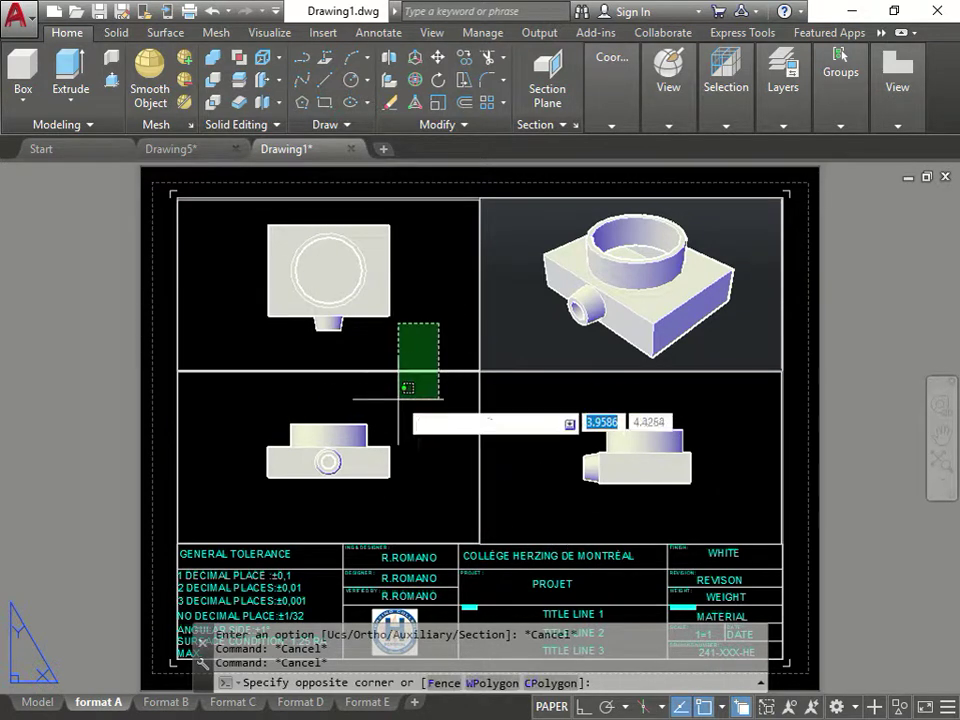
pyautogui.click(400, 392)
pyautogui.click(501, 429)
pyautogui.click(446, 450)
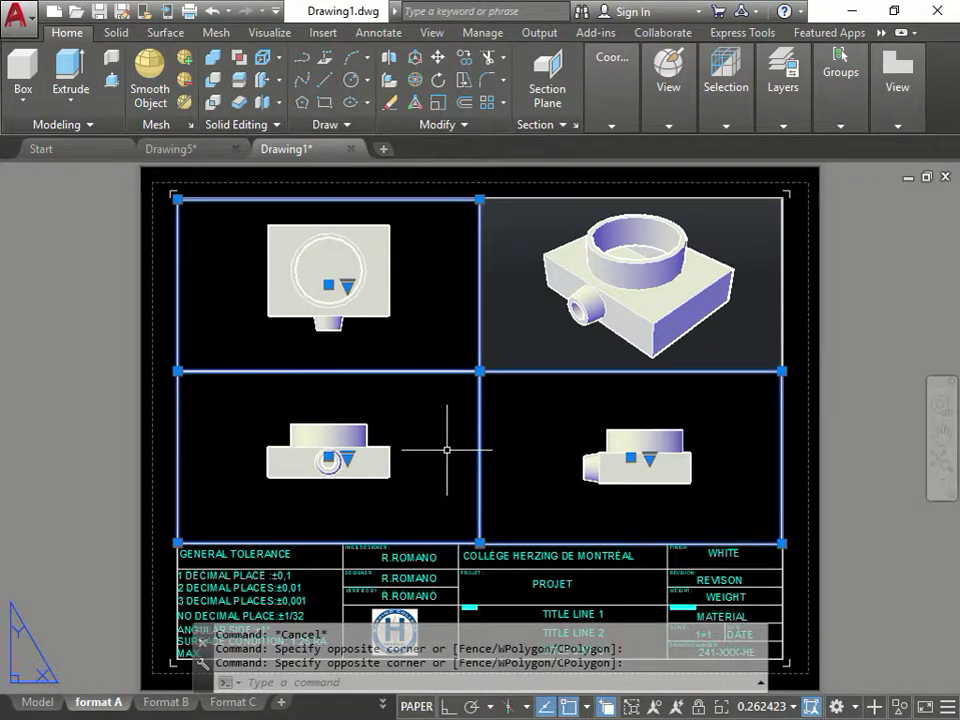
pyautogui.click(58, 125)
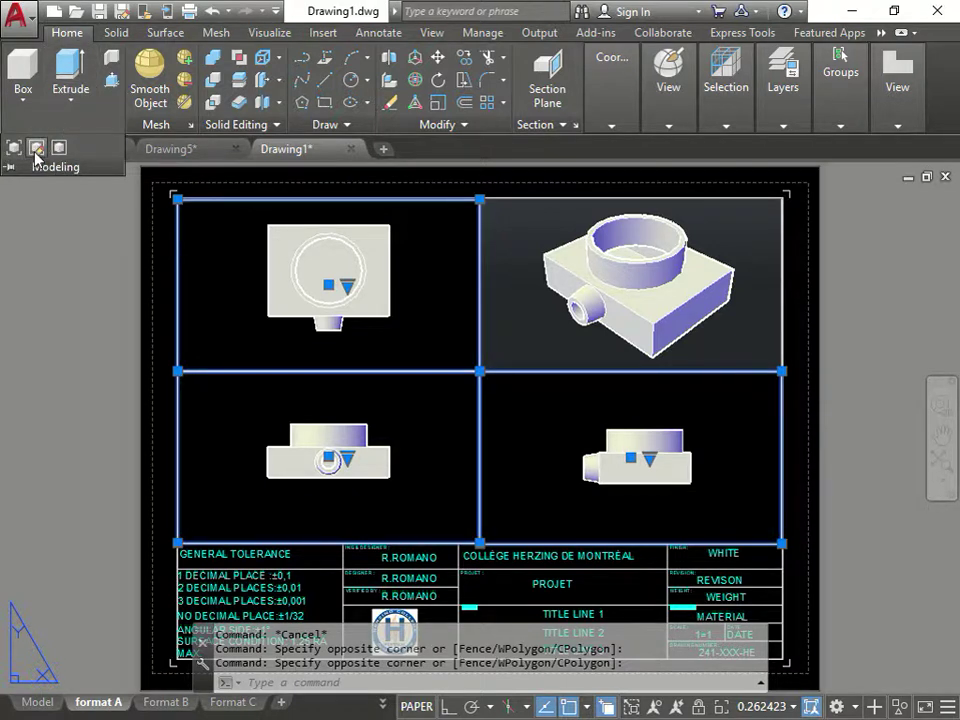
pyautogui.click(36, 150)
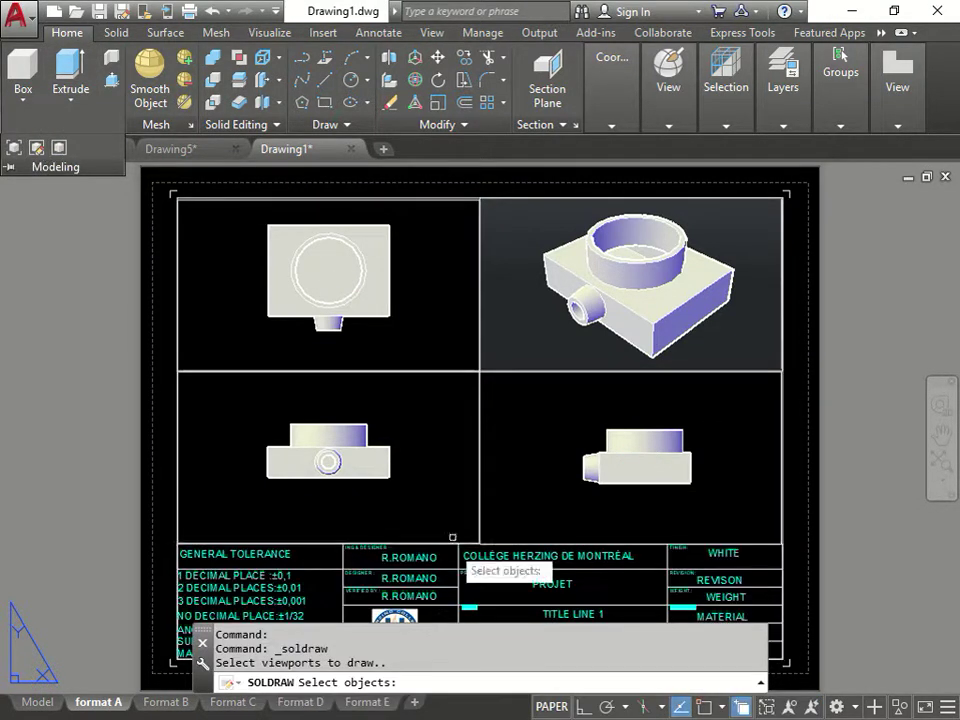
pyautogui.click(457, 336)
pyautogui.click(491, 441)
pyautogui.click(504, 429)
pyautogui.click(458, 447)
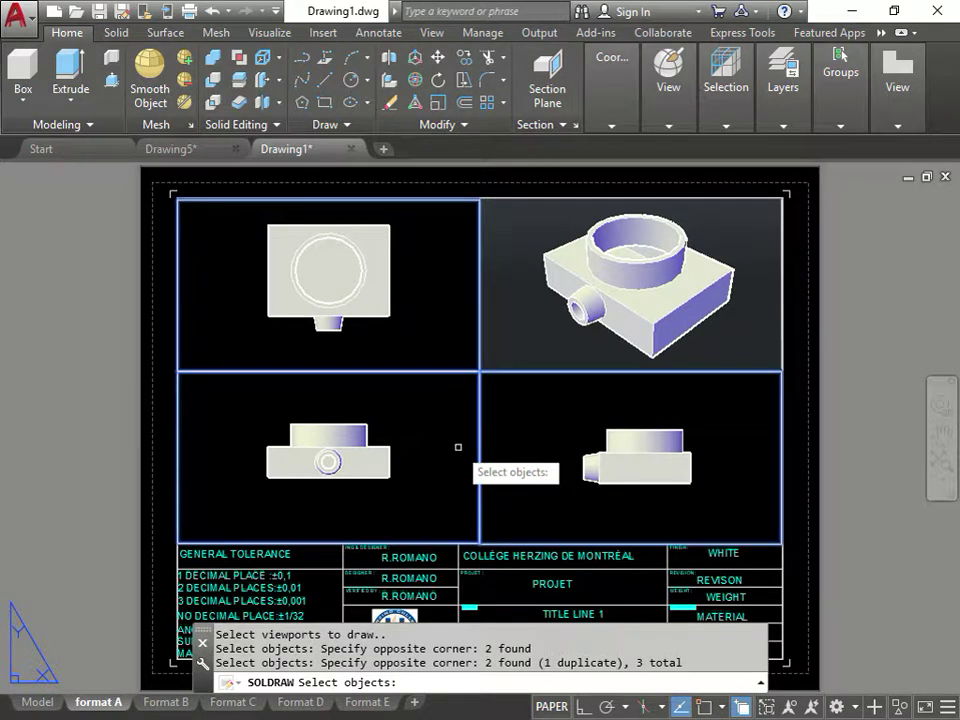
pyautogui.press('Return')
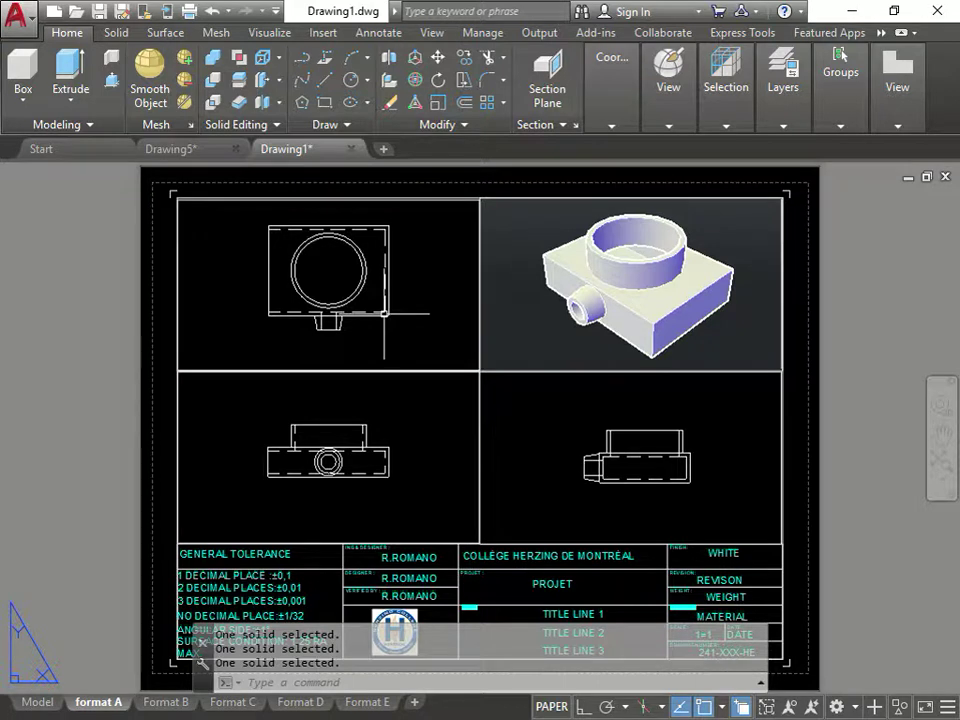
# Set the TOP view's visual style to 2D Wireframe.
pyautogui.click(447, 297)
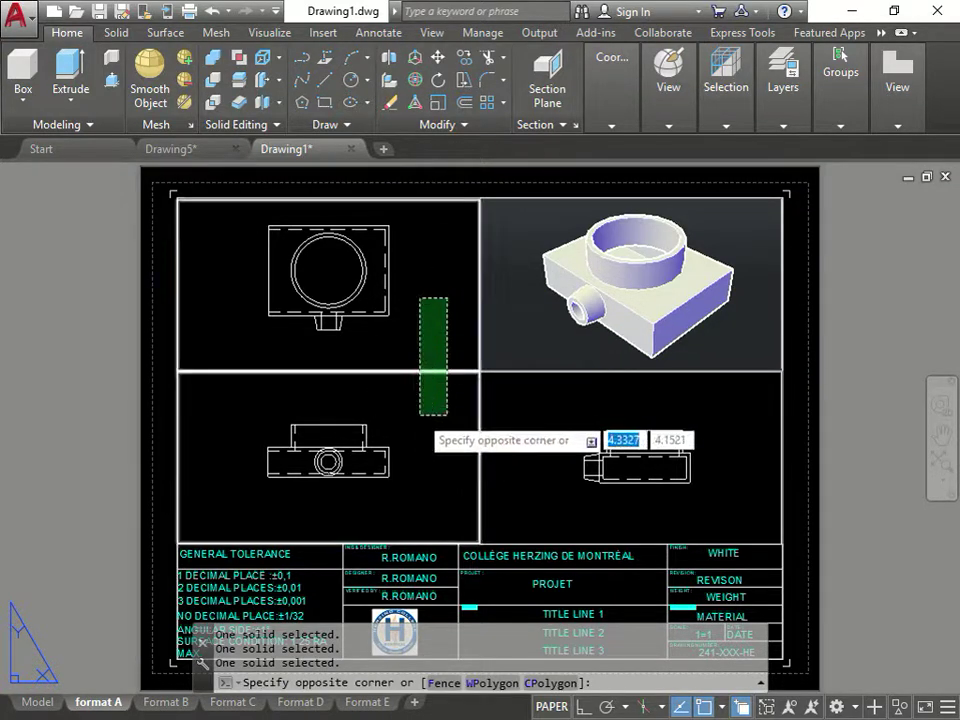
pyautogui.click(420, 429)
pyautogui.click(525, 401)
pyautogui.click(470, 450)
pyautogui.click(531, 334)
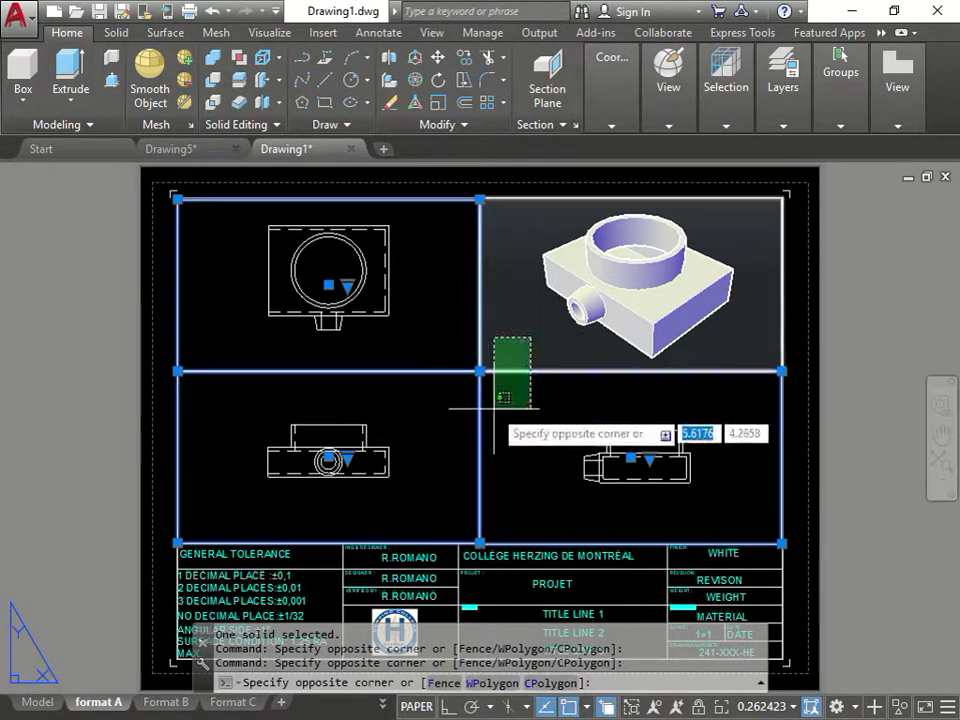
pyautogui.click(496, 396)
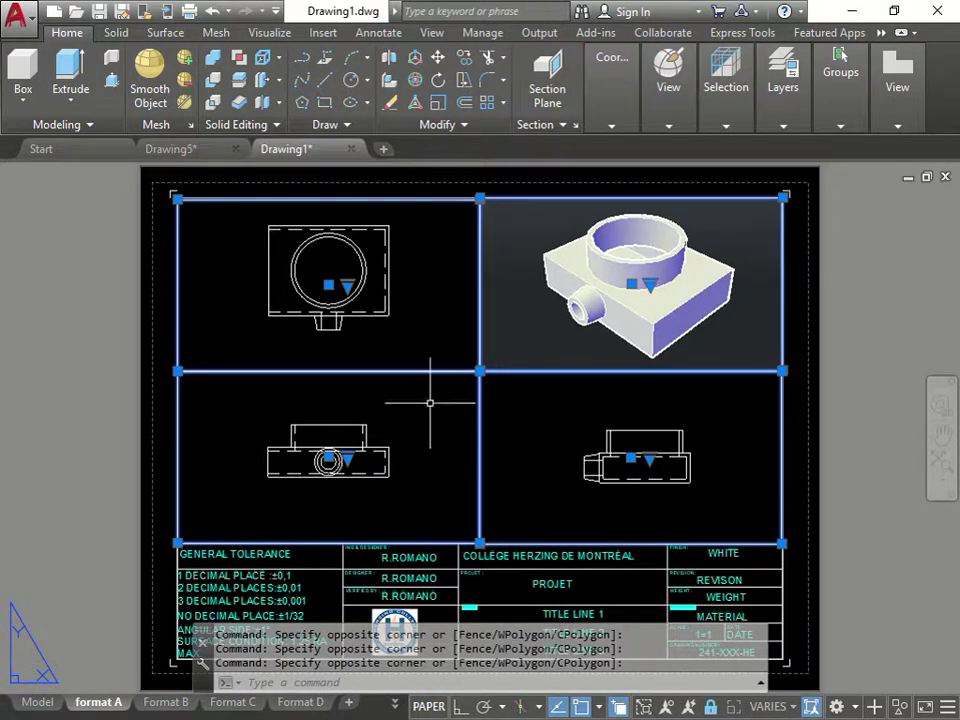
pyautogui.press('Escape')
pyautogui.press('Escape')
pyautogui.doubleClick(190, 236)
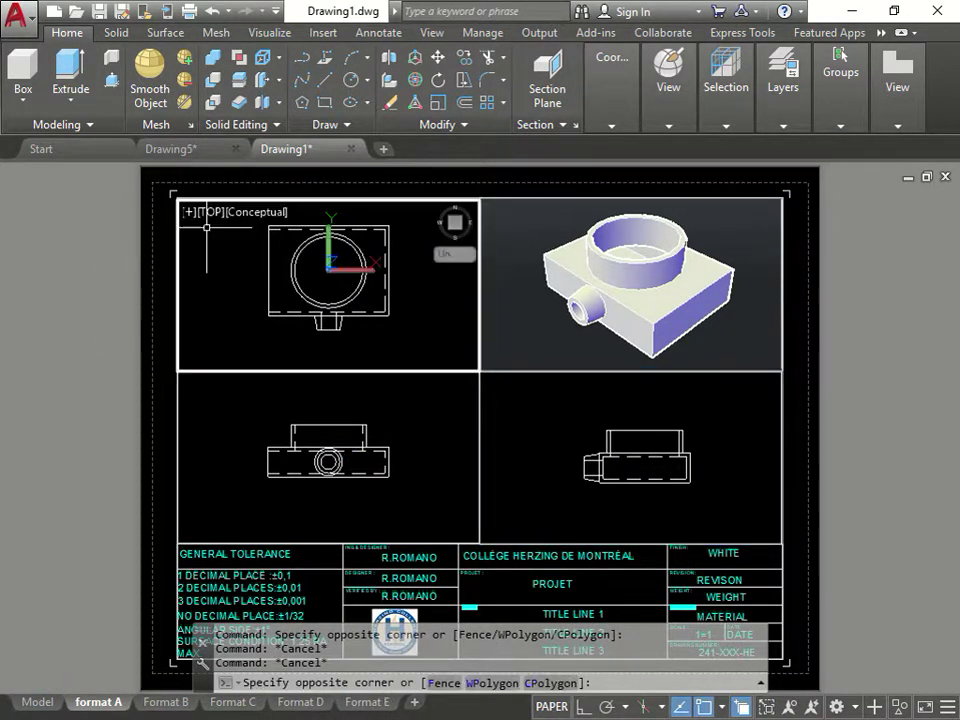
pyautogui.click(250, 214)
pyautogui.click(304, 259)
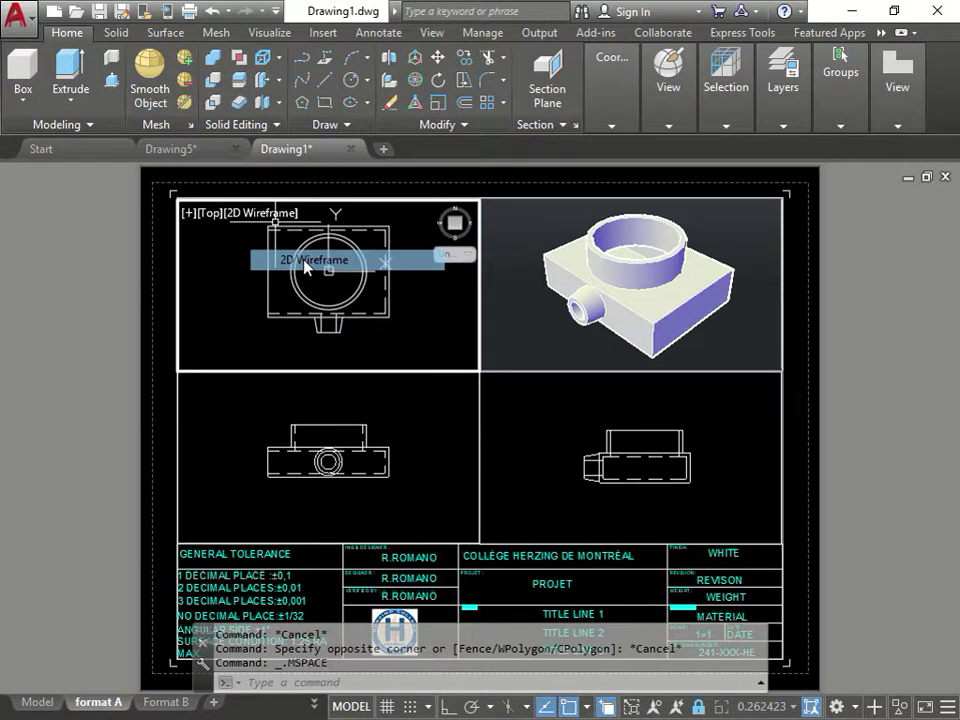
# Set the FRONT and RIGHT views to 2D Wireframe as well, then return to paper space.
pyautogui.click(227, 413)
pyautogui.click(265, 384)
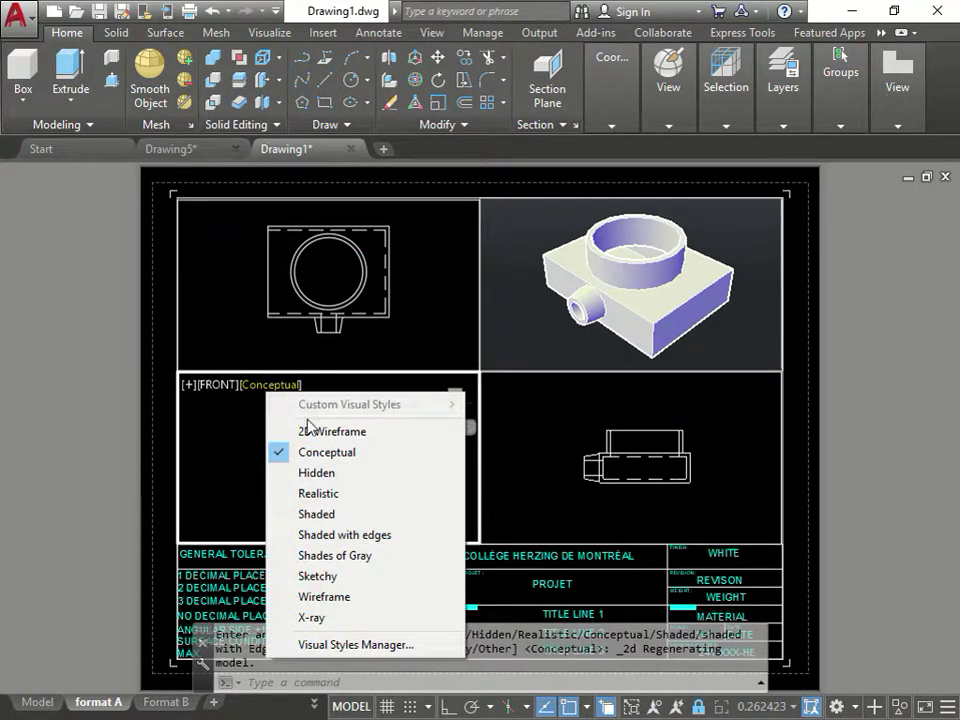
pyautogui.click(310, 431)
pyautogui.click(530, 445)
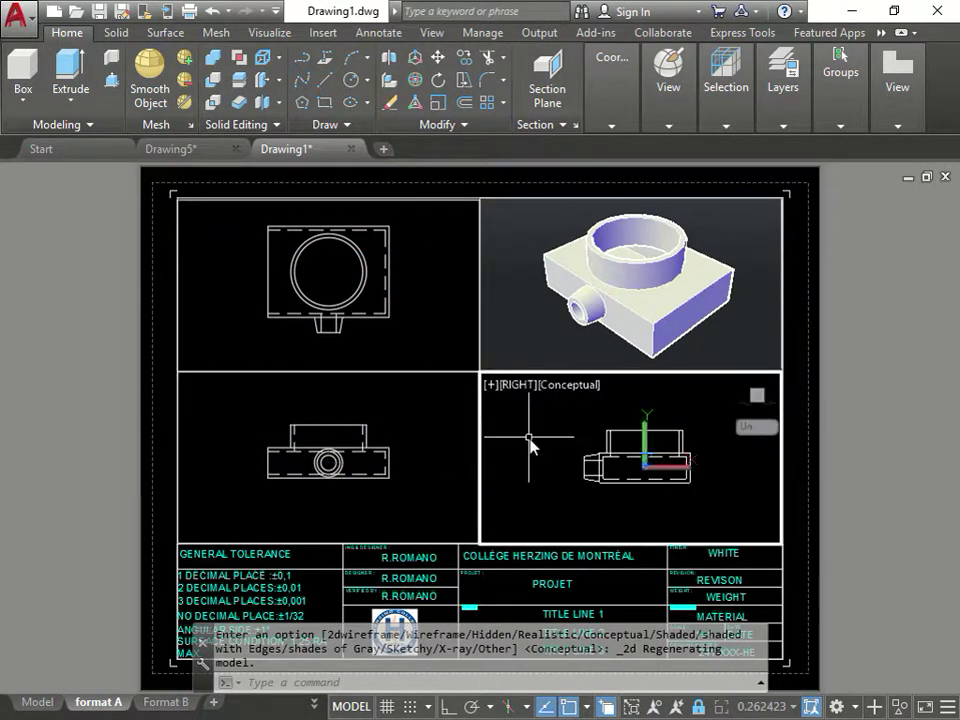
pyautogui.click(570, 384)
pyautogui.click(612, 429)
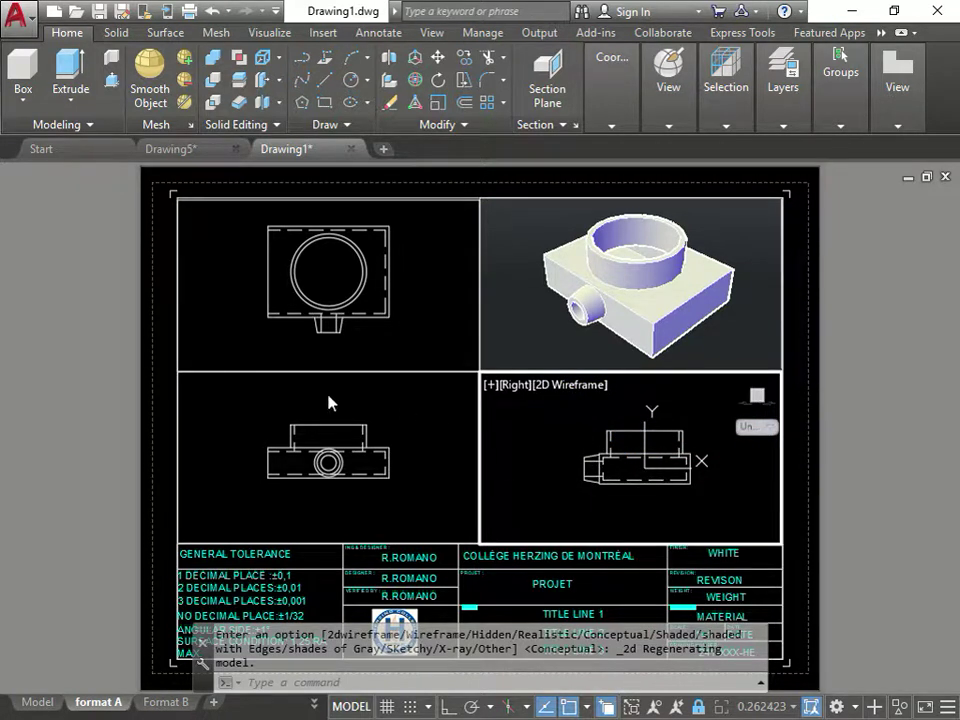
pyautogui.doubleClick(140, 354)
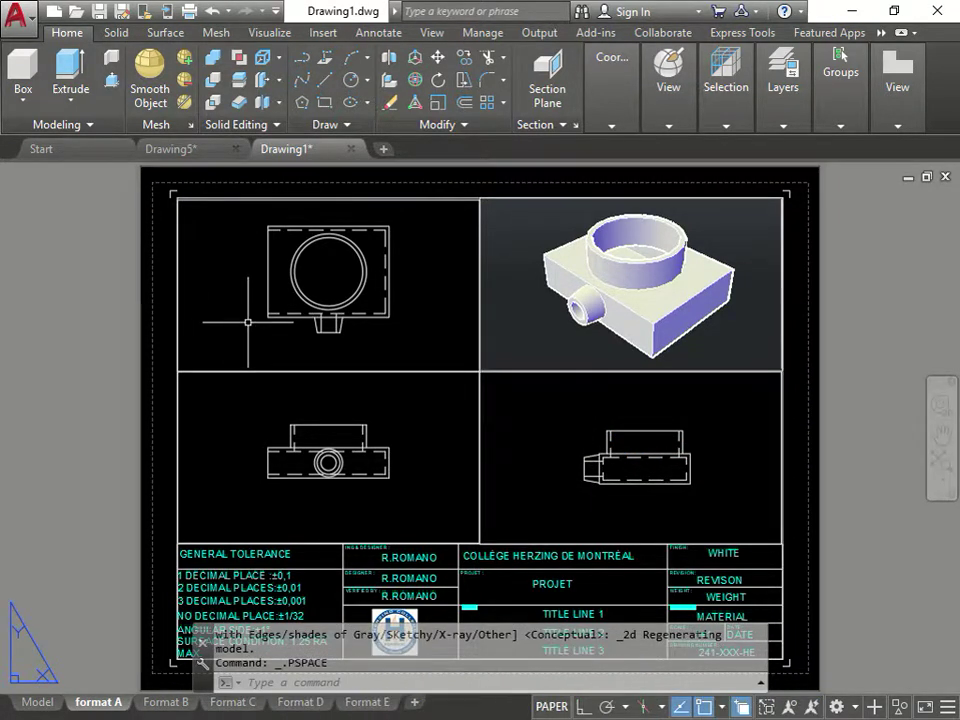
# Set the isometric viewport to the Hidden visual style and zoom out to show the whole sheet.
pyautogui.doubleClick(514, 253)
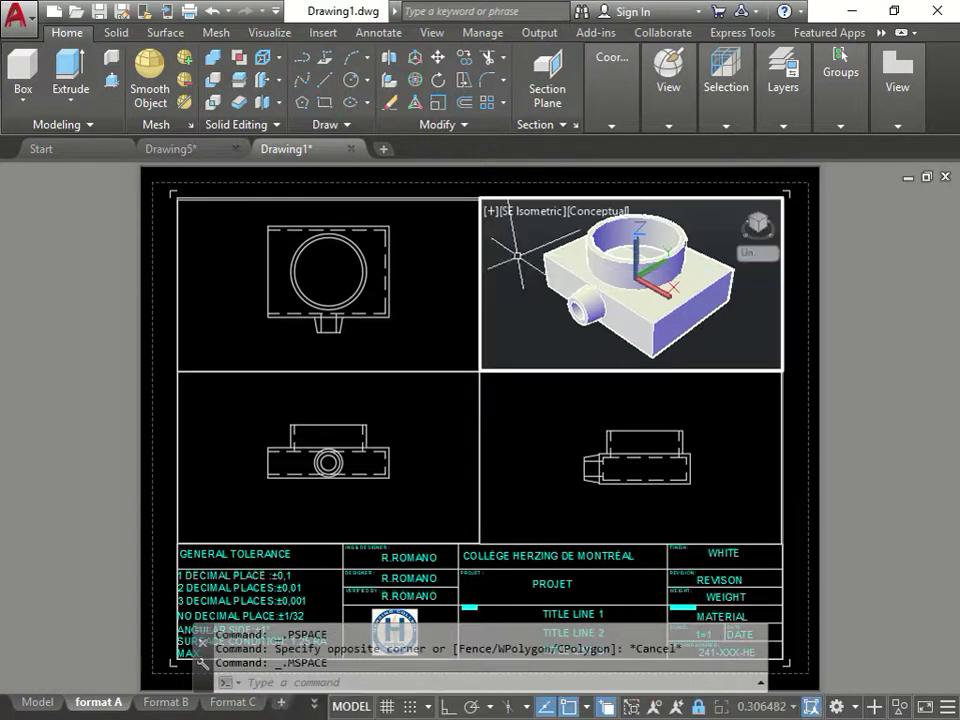
pyautogui.click(607, 218)
pyautogui.click(670, 300)
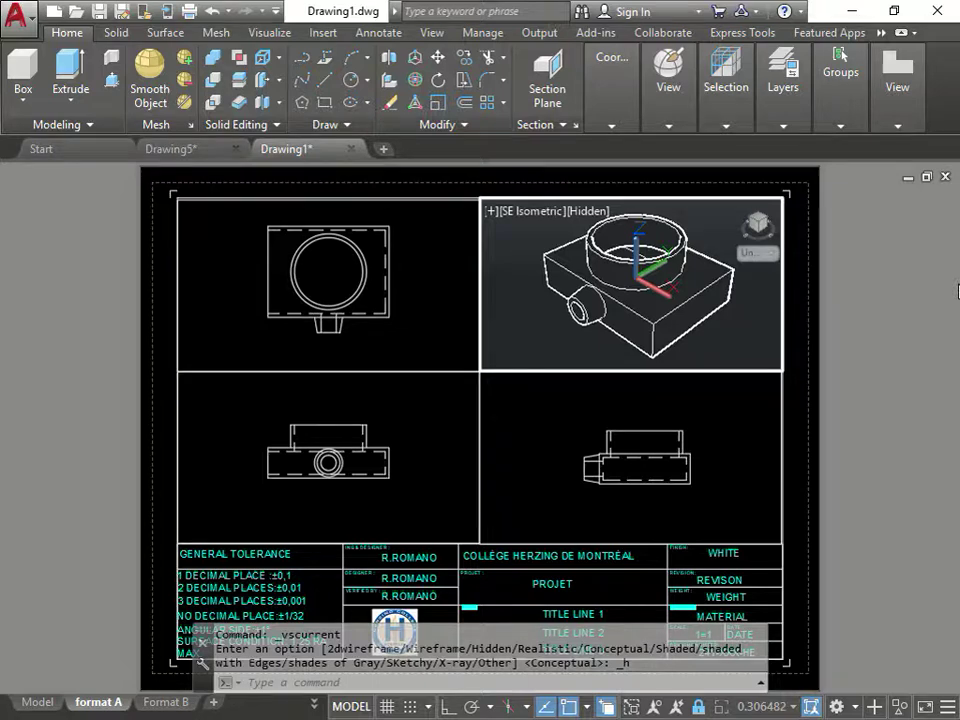
pyautogui.scroll(-2, 418, 553)
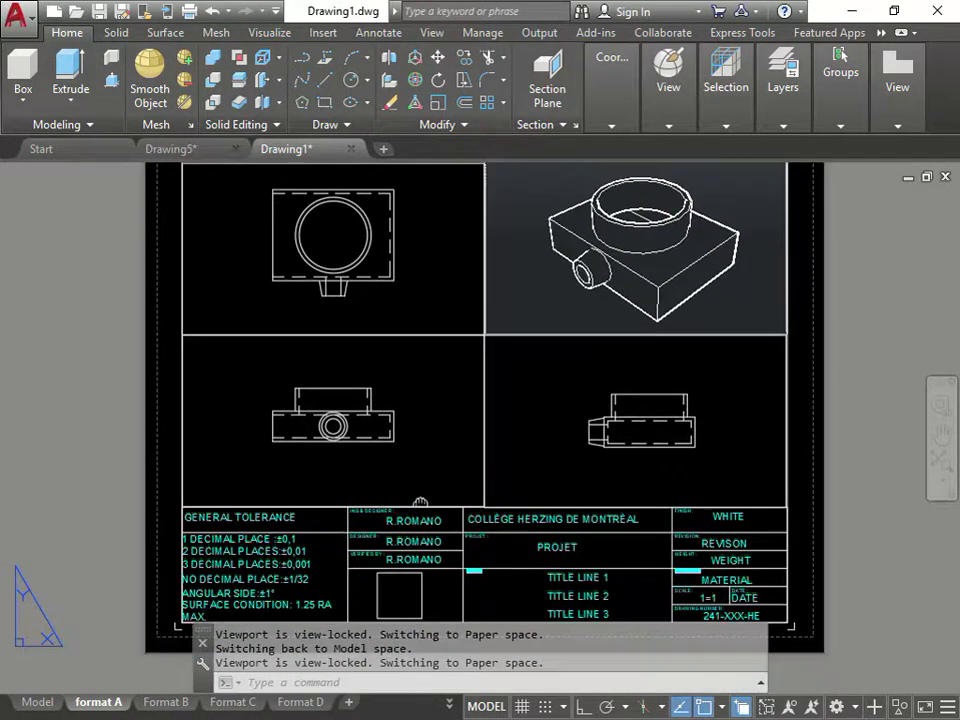
pyautogui.scroll(2, 794, 468)
pyautogui.doubleClick(794, 468)
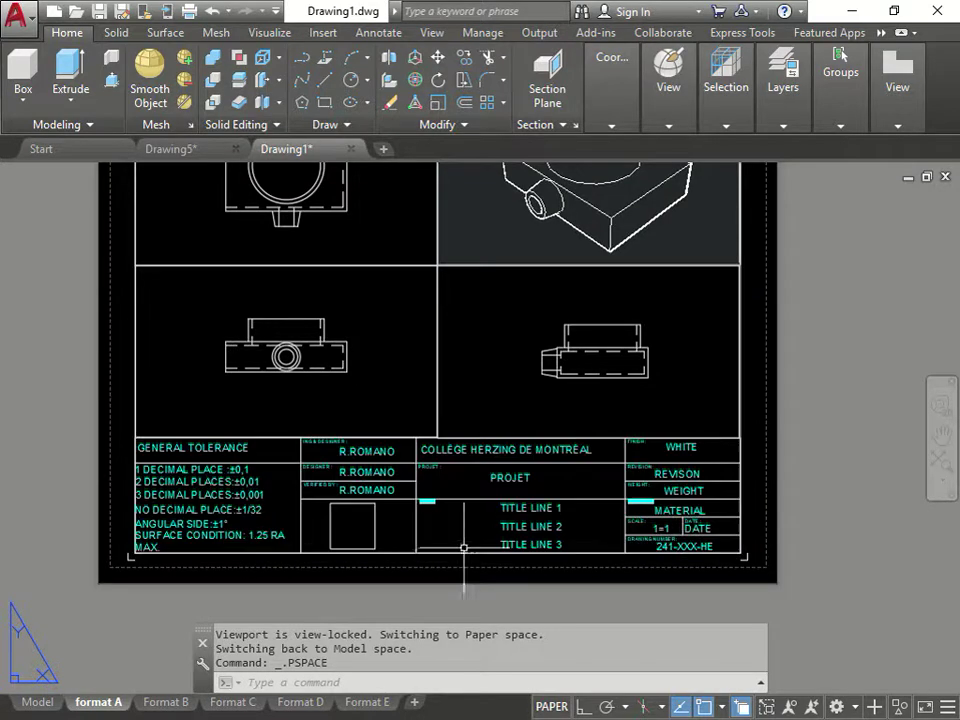
pyautogui.scroll(-4, 437, 374)
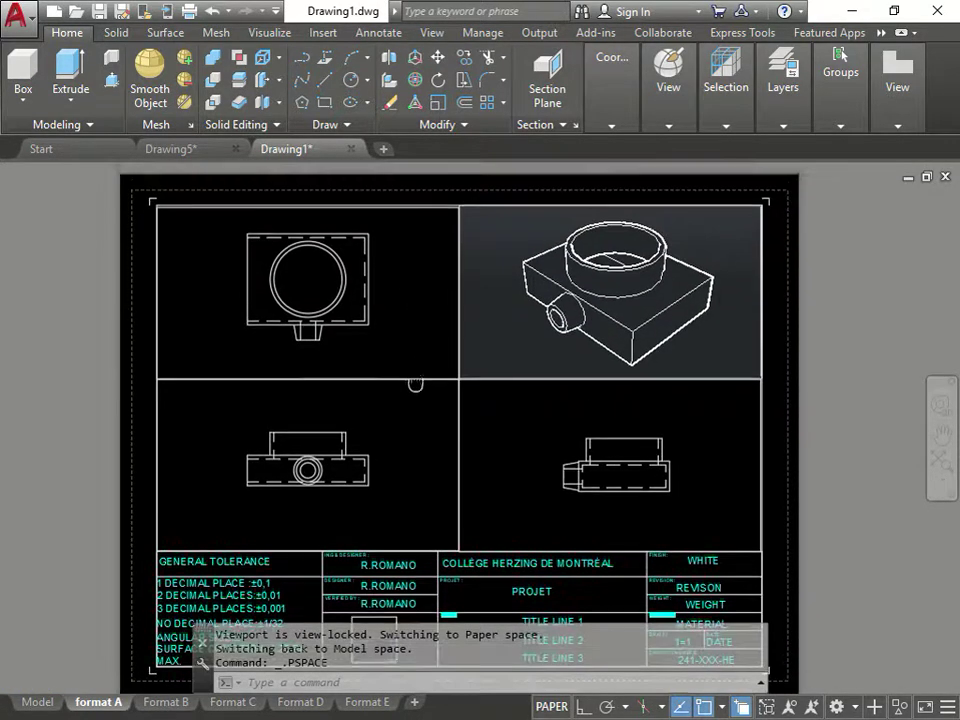